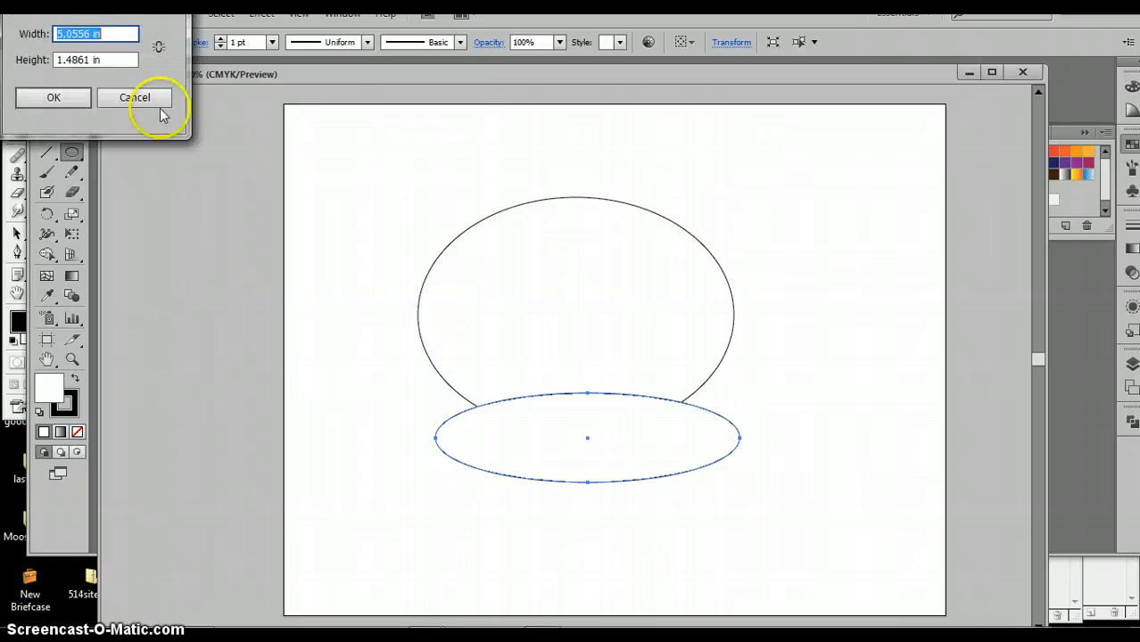
Dismiss the ellipse size dialog and move the wide ellipse up over the bottom of the large oval
click(120, 93)
click(48, 90)
drag(566, 395, 549, 373)
click(353, 305)
Draw a narrower flat ellipse below the other shapes and pull its bottom anchor up to bend its underside inward
click(72, 151)
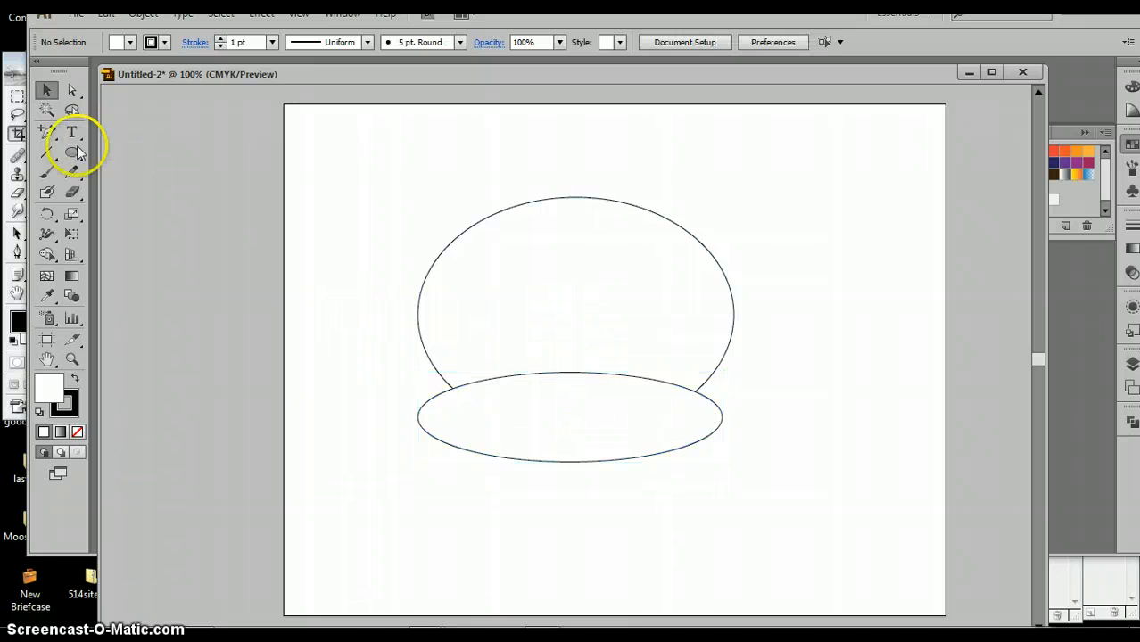
drag(435, 503, 674, 562)
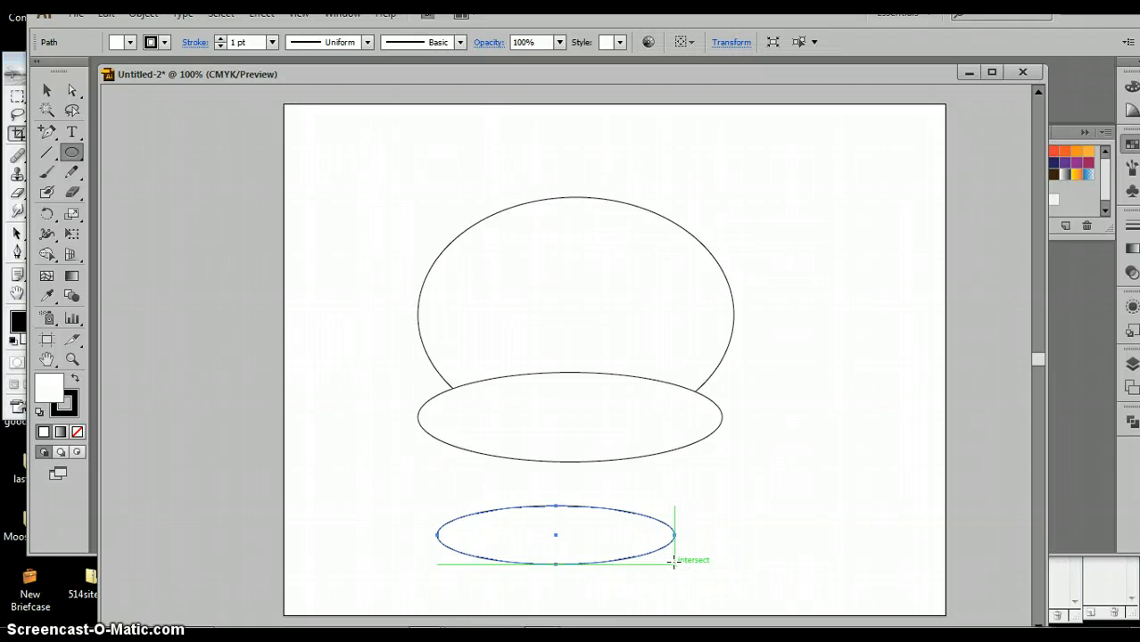
click(72, 90)
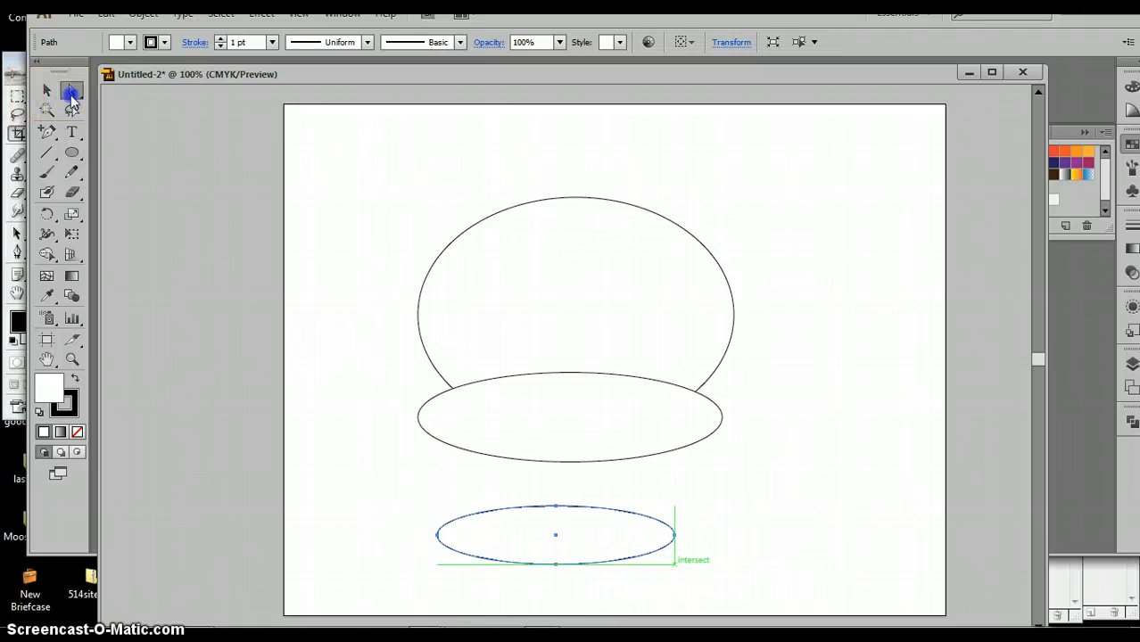
click(551, 564)
drag(550, 560, 555, 533)
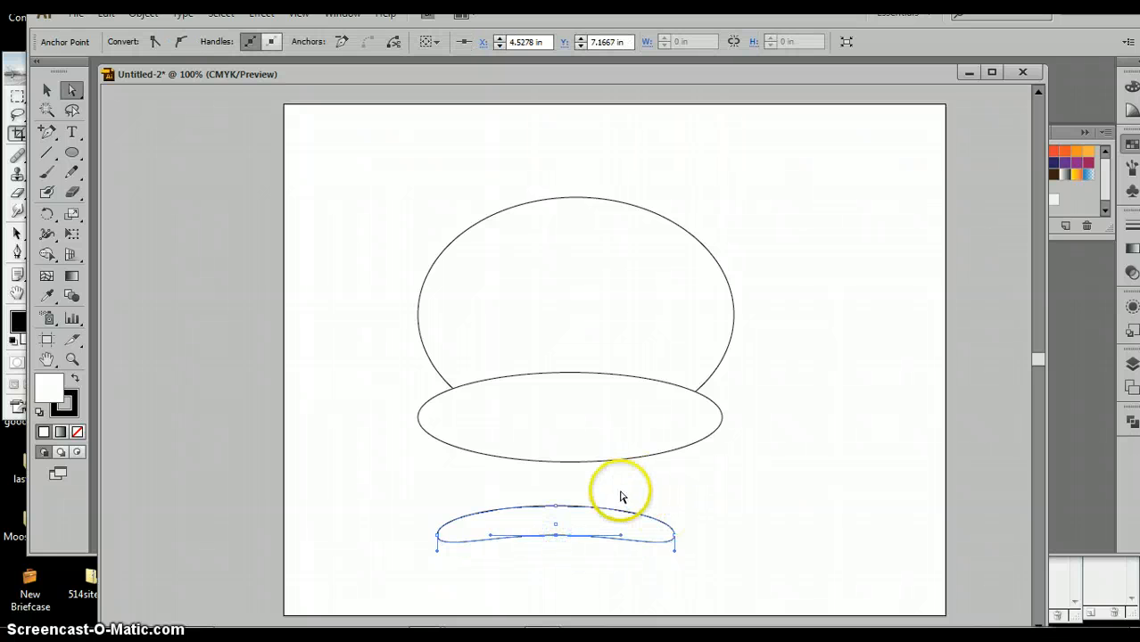
Flatten the middle ellipse from its top edge and stack it with the bent ellipse so all three shapes overlap
click(45, 90)
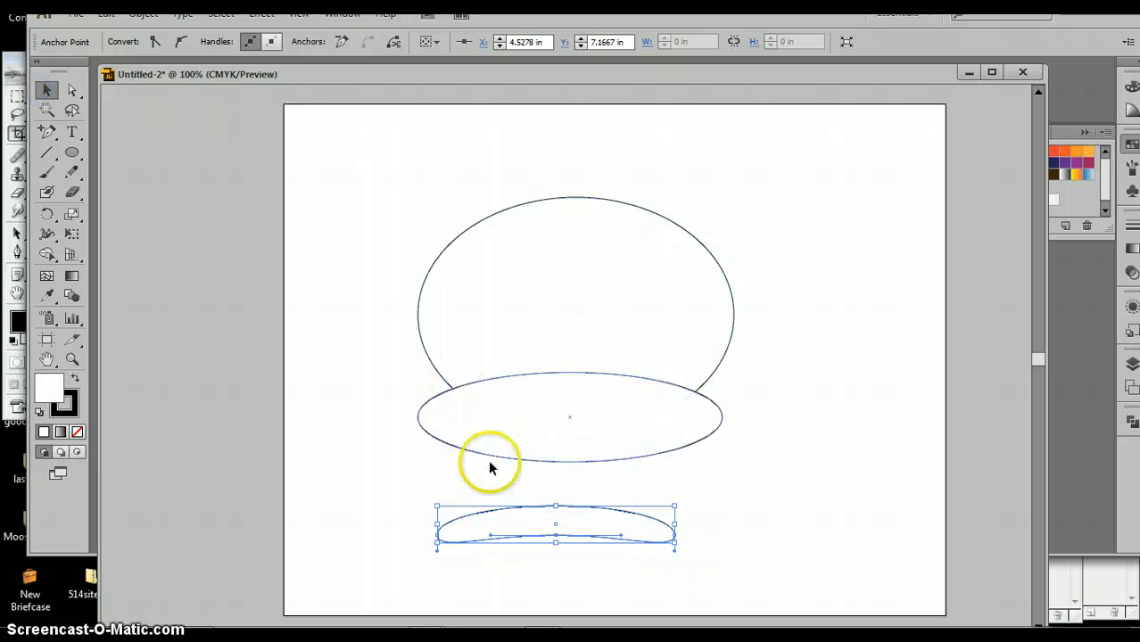
drag(510, 508, 523, 439)
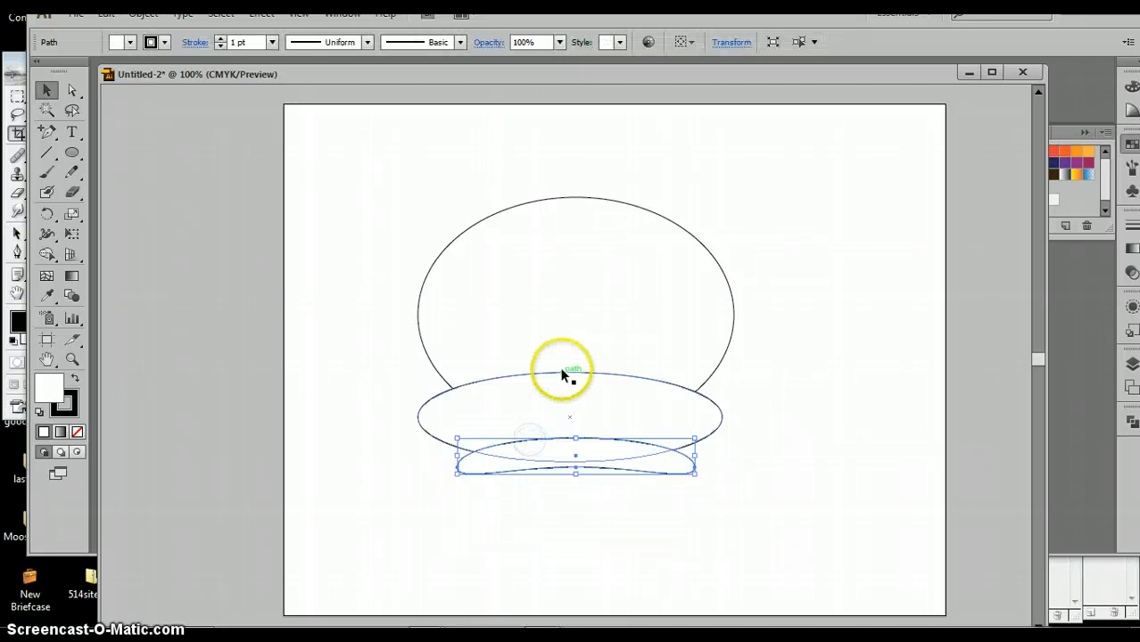
drag(565, 375, 570, 386)
click(717, 407)
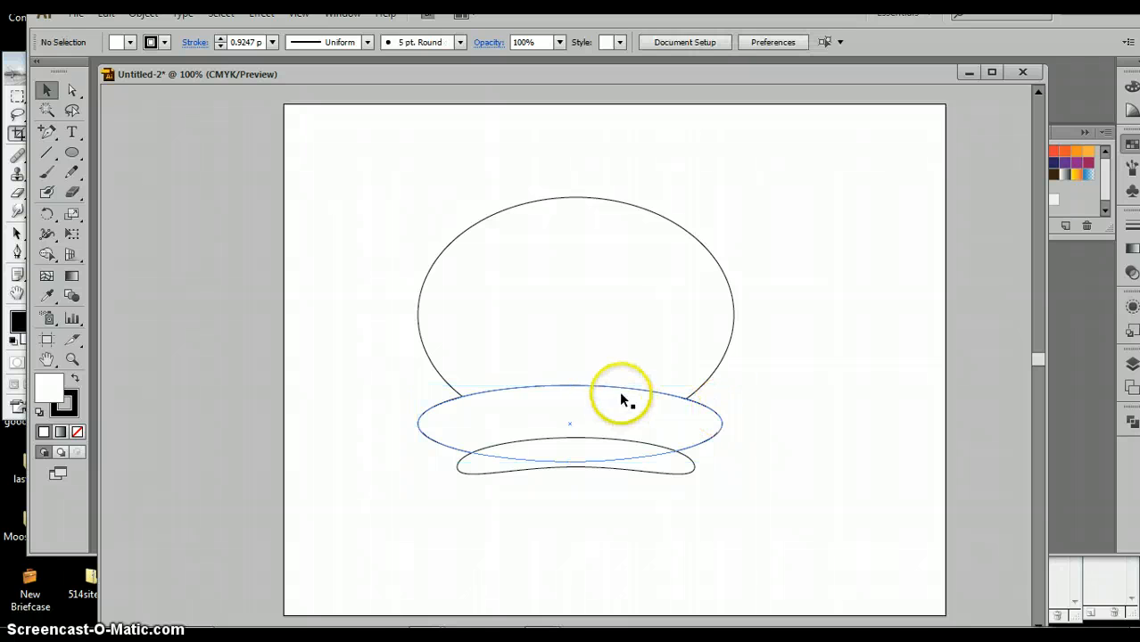
drag(620, 382, 618, 364)
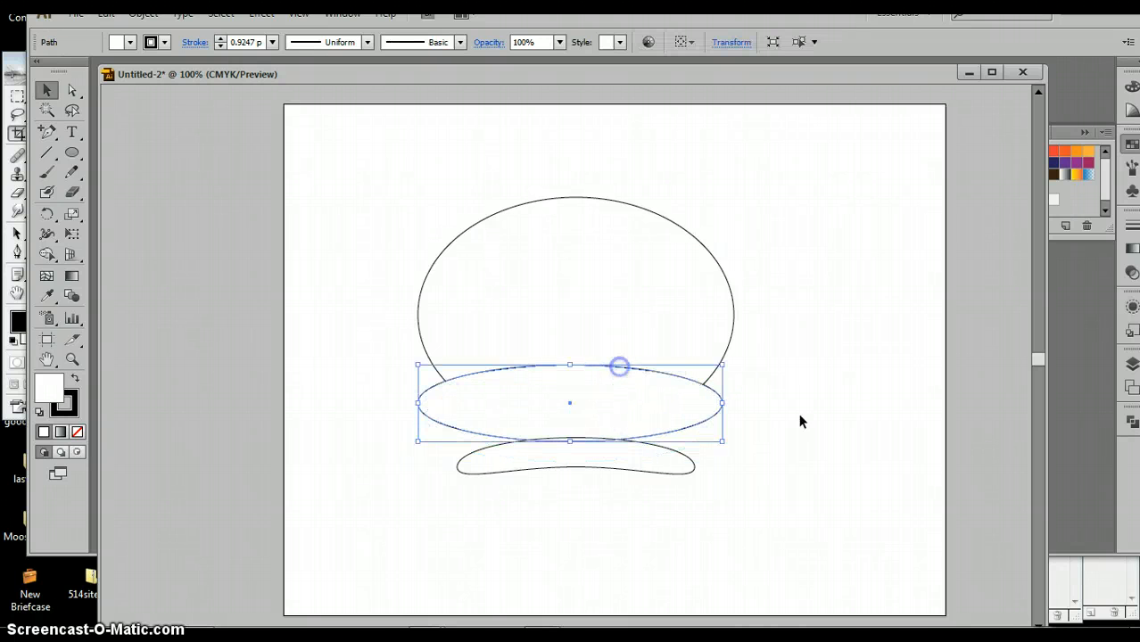
click(829, 426)
drag(629, 475, 627, 462)
click(766, 408)
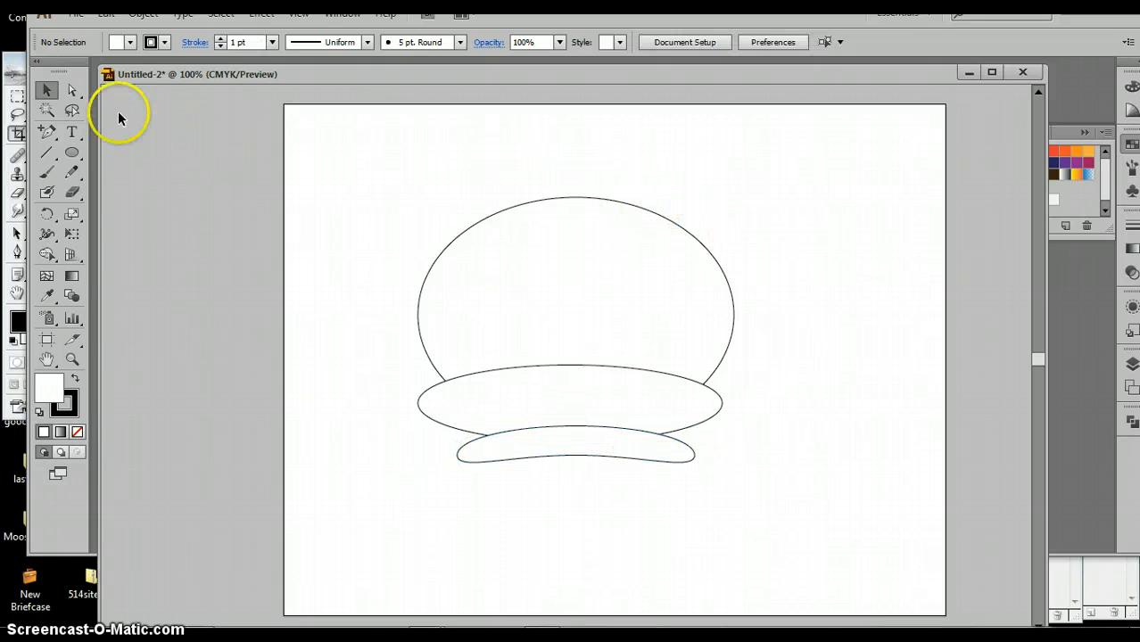
Raise the top anchor point of the large oval slightly to make the dome taller
click(79, 91)
mouse_move(563, 188)
mouse_down()
mouse_move(590, 216)
mouse_move(573, 191)
mouse_up()
click(704, 187)
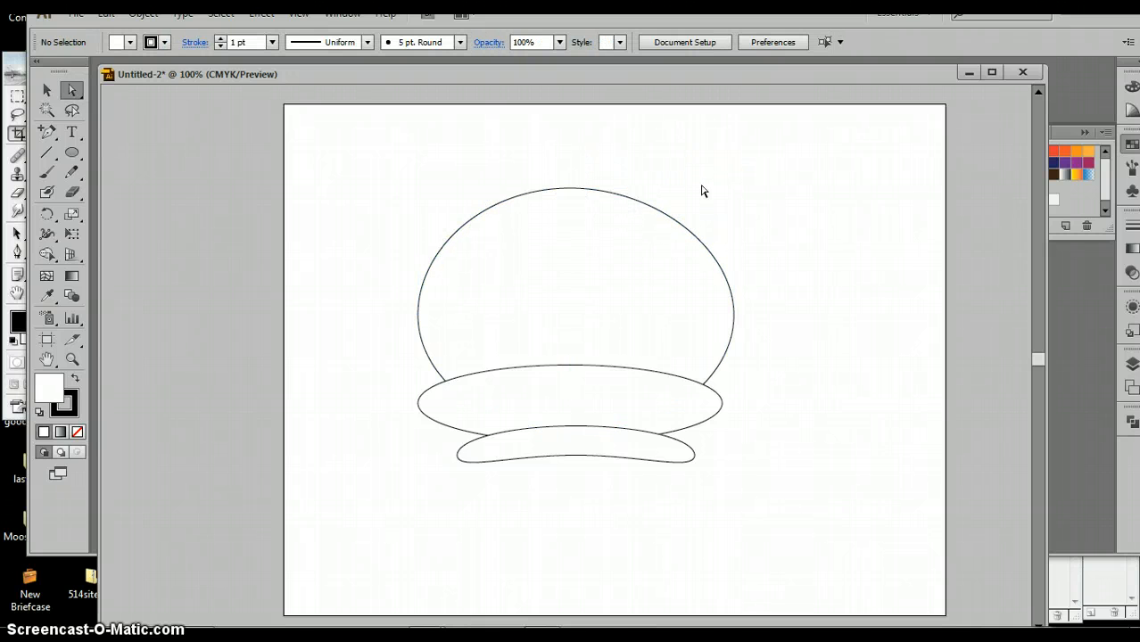
Select all three overlapping shapes and unite them into a single skull outline with Pathfinder
click(47, 90)
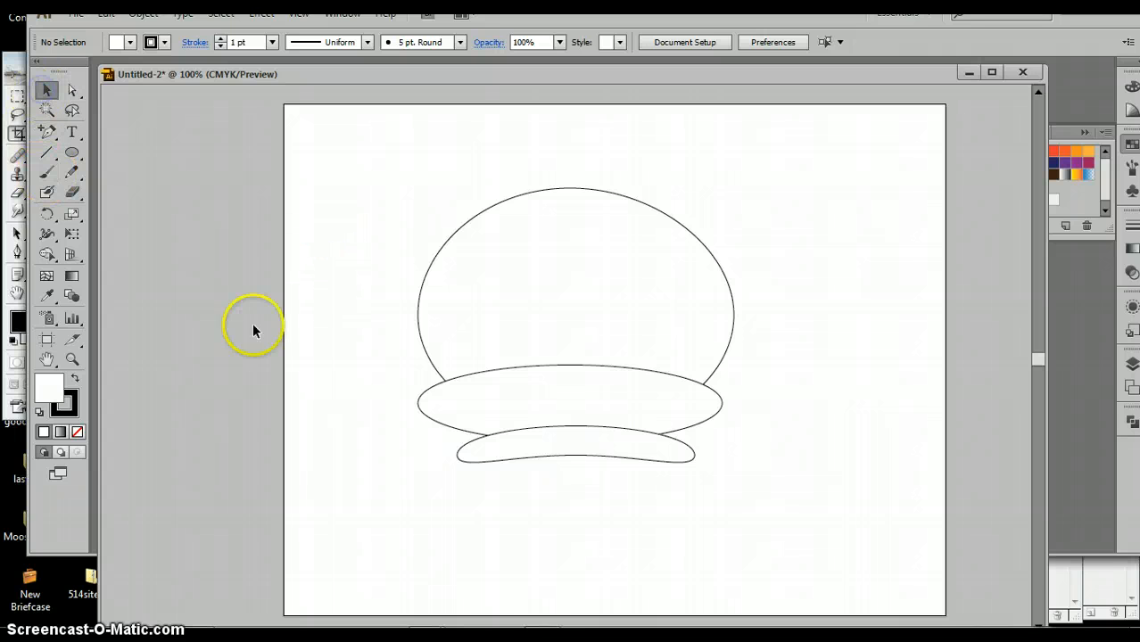
mouse_move(385, 160)
mouse_down()
mouse_move(578, 267)
mouse_move(754, 501)
mouse_up()
click(1129, 419)
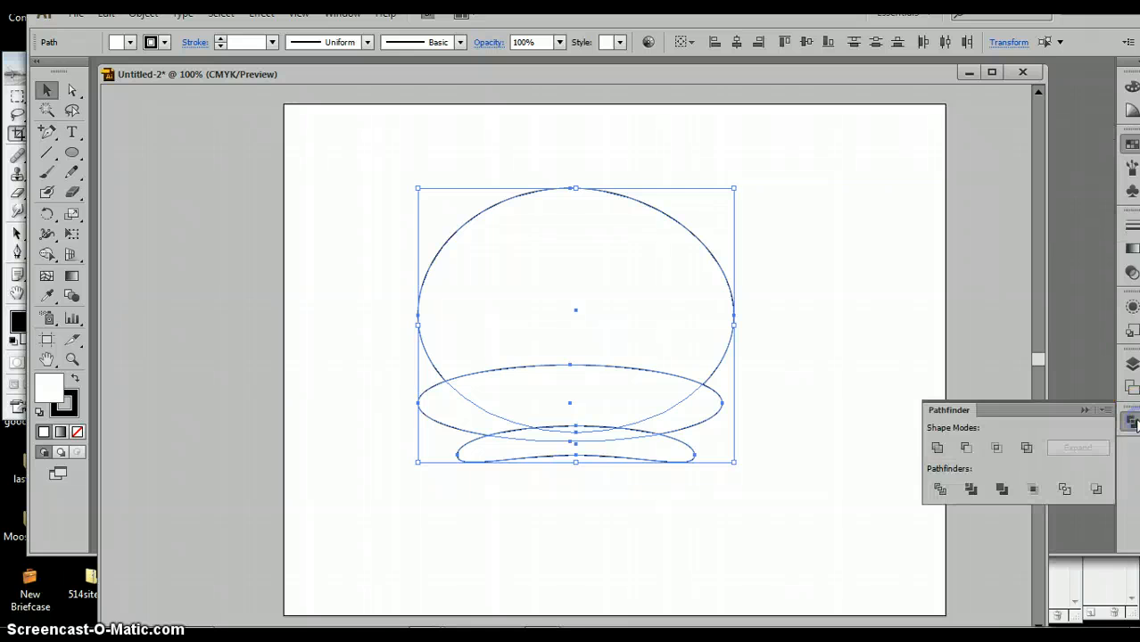
click(936, 447)
click(825, 379)
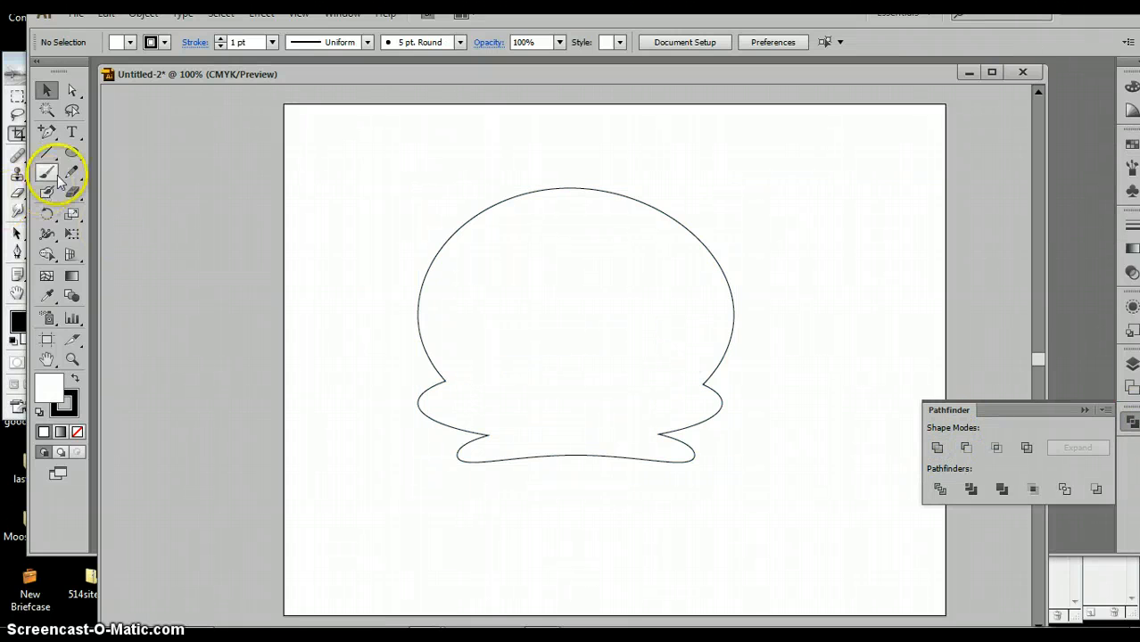
Draw a small upright ellipse across the middle of the jaw's bottom edge and flatten its underside into a tooth
drag(71, 151, 114, 191)
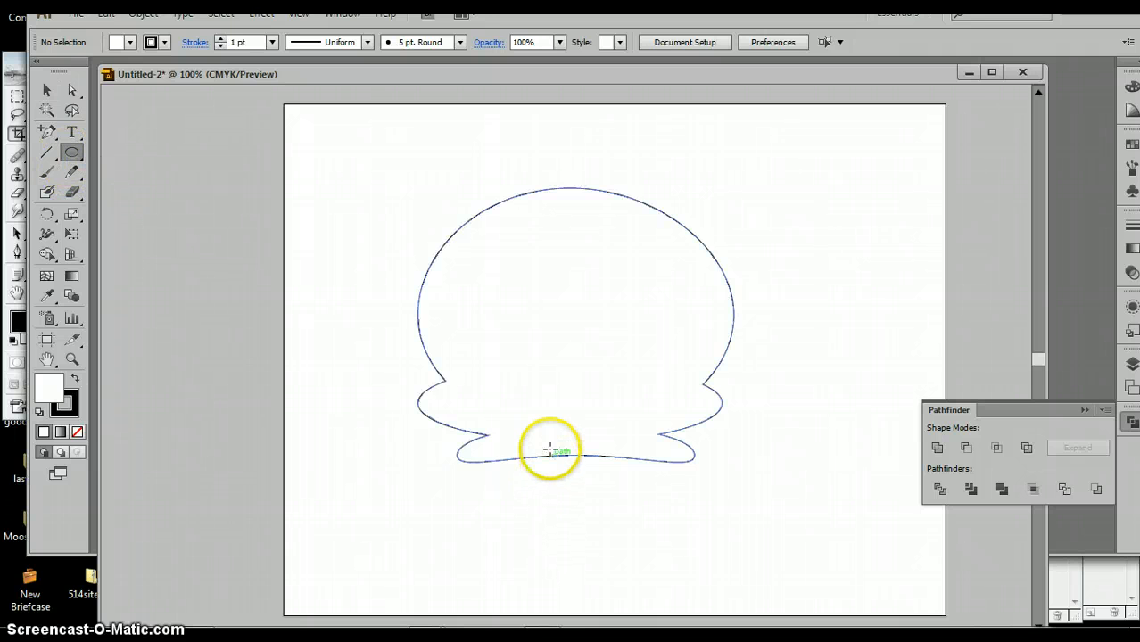
drag(550, 450, 590, 498)
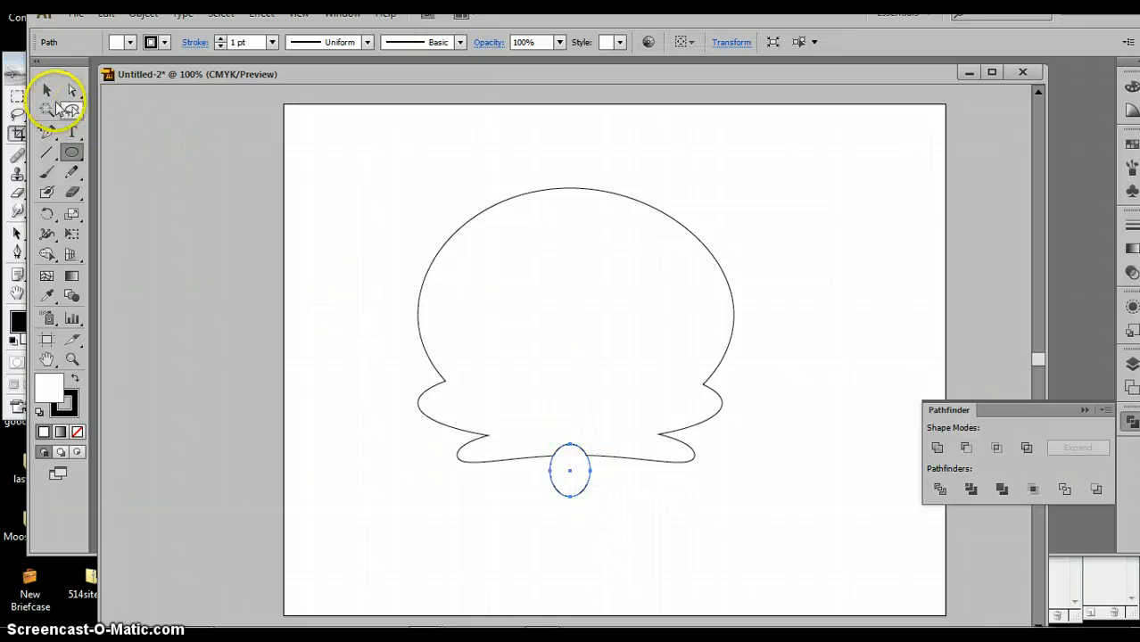
click(64, 92)
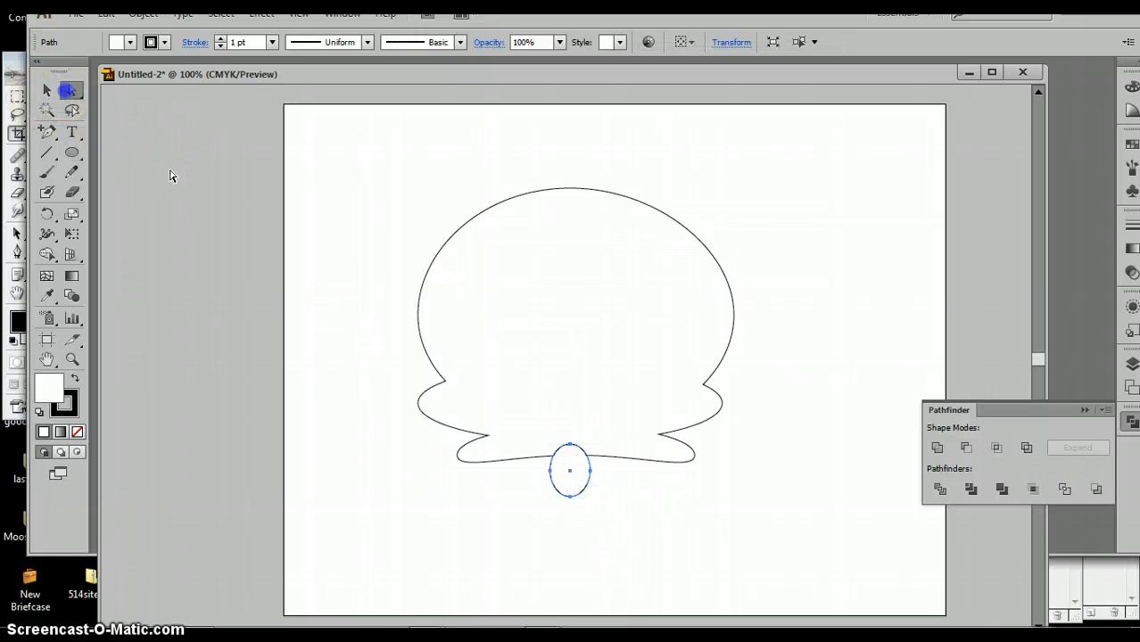
click(579, 511)
mouse_move(569, 498)
mouse_down()
mouse_move(562, 482)
mouse_move(570, 491)
mouse_up()
click(641, 516)
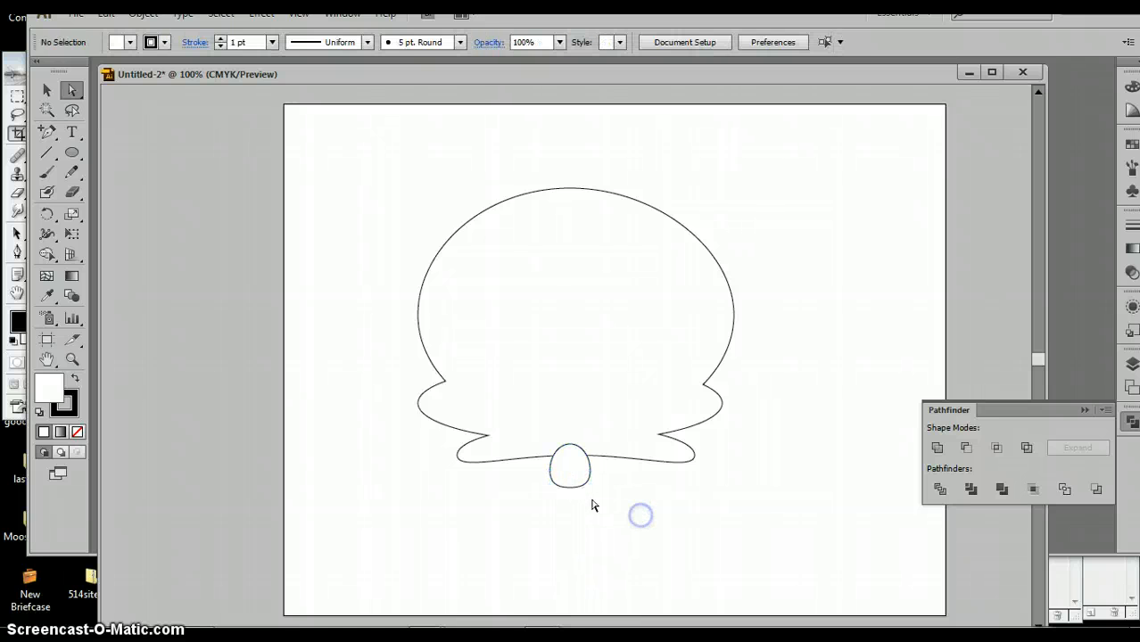
Stretch the tooth slightly downward to make it longer
click(52, 92)
click(553, 506)
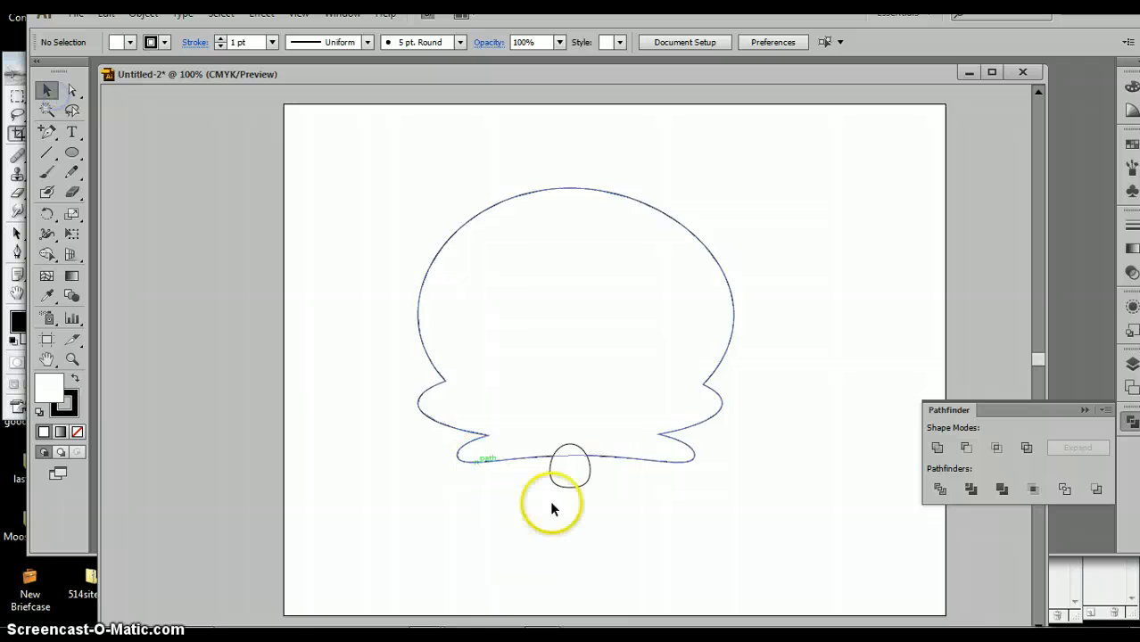
click(570, 488)
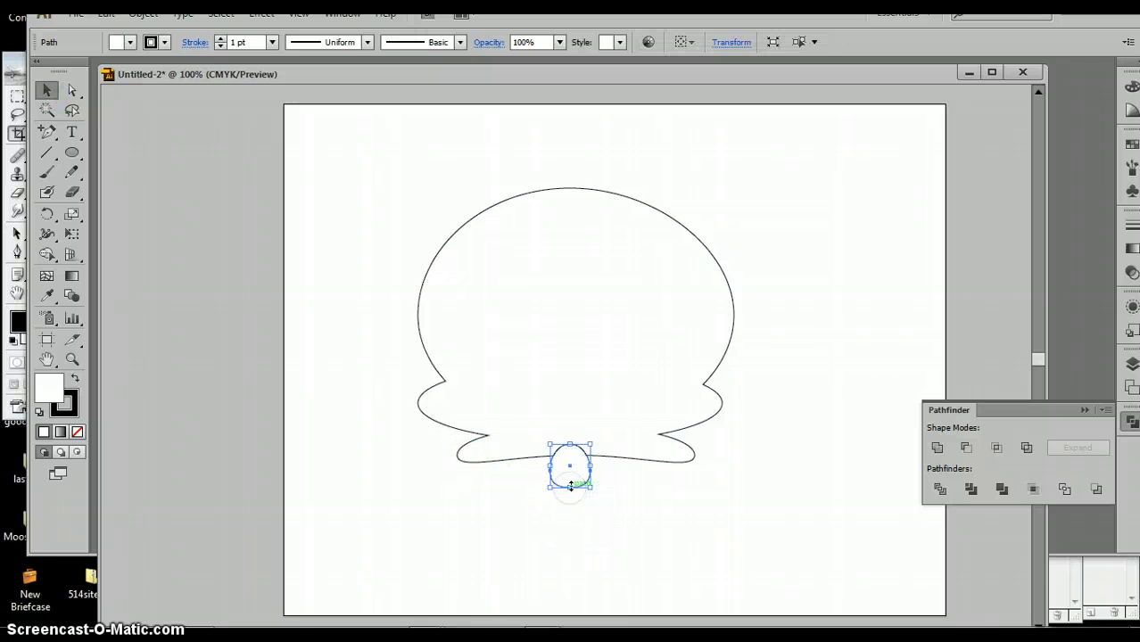
drag(572, 487, 573, 496)
click(643, 513)
Paste a copy of the tooth behind the original and nudge it left until only its inner edge overlaps
key(ctrl+shift+b)
key(ctrl+shift+b)
key(ctrl+shift+b)
key(Left)
key(Left)
key(Left)
key(Left)
key(Left)
key(Left)
key(Left)
key(Left)
key(Left)
key(Left)
key(Left)
key(Left)
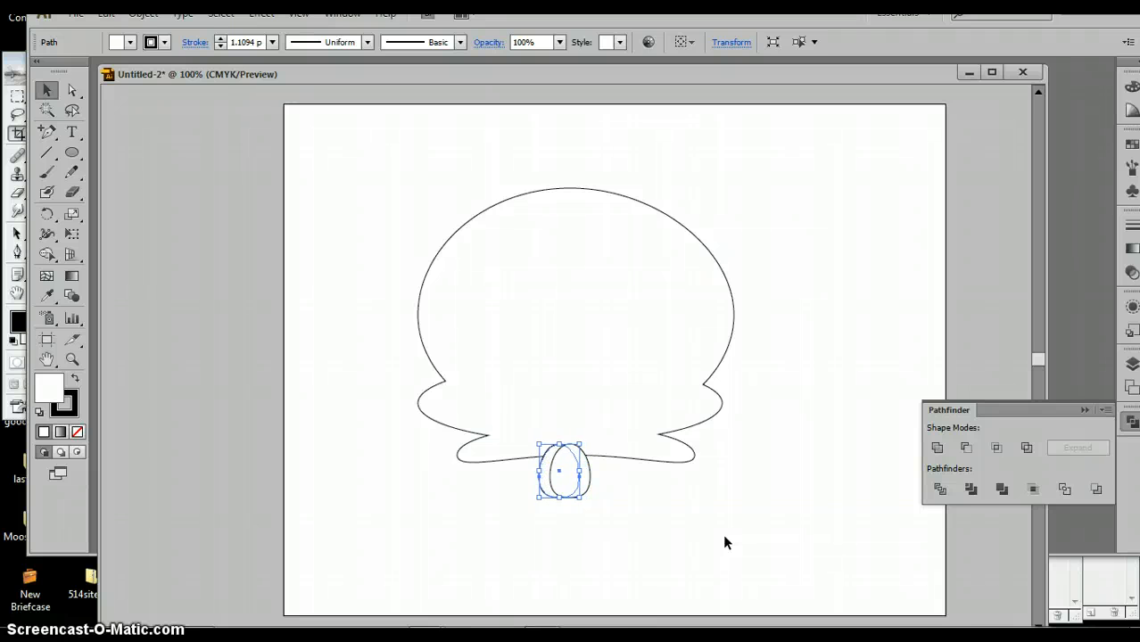
key(Left)
key(Left)
key(Left)
key(Left)
key(Left)
key(Left)
key(Left)
key(Left)
key(Left)
key(Left)
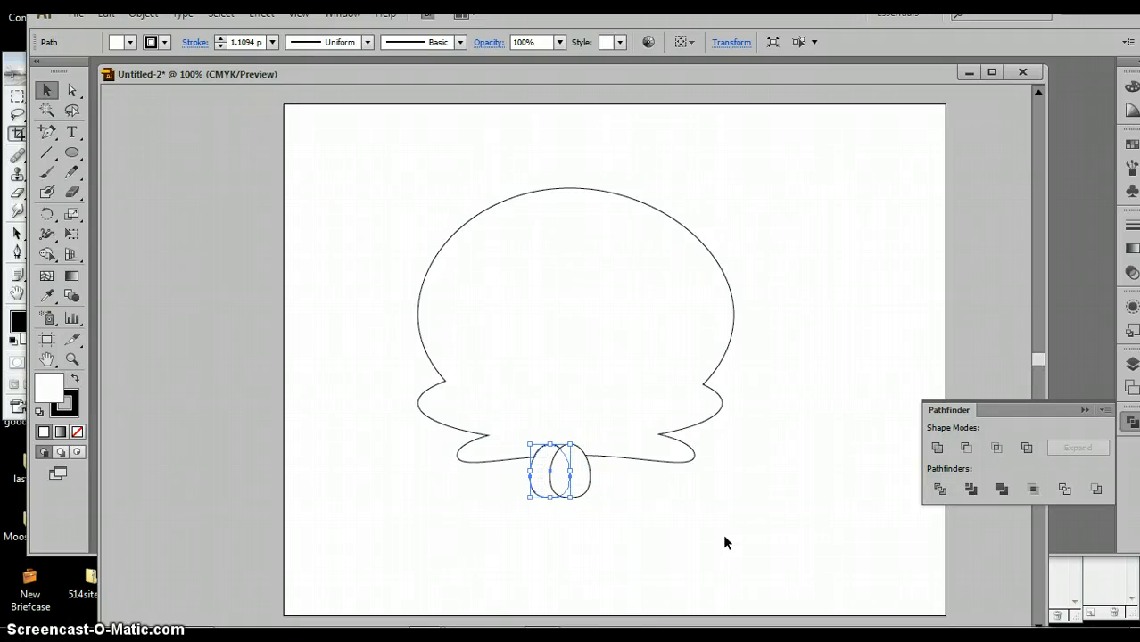
key(Left)
key(Left)
key(Left)
key(Left)
key(Left)
key(Left)
key(Left)
key(Left)
key(Left)
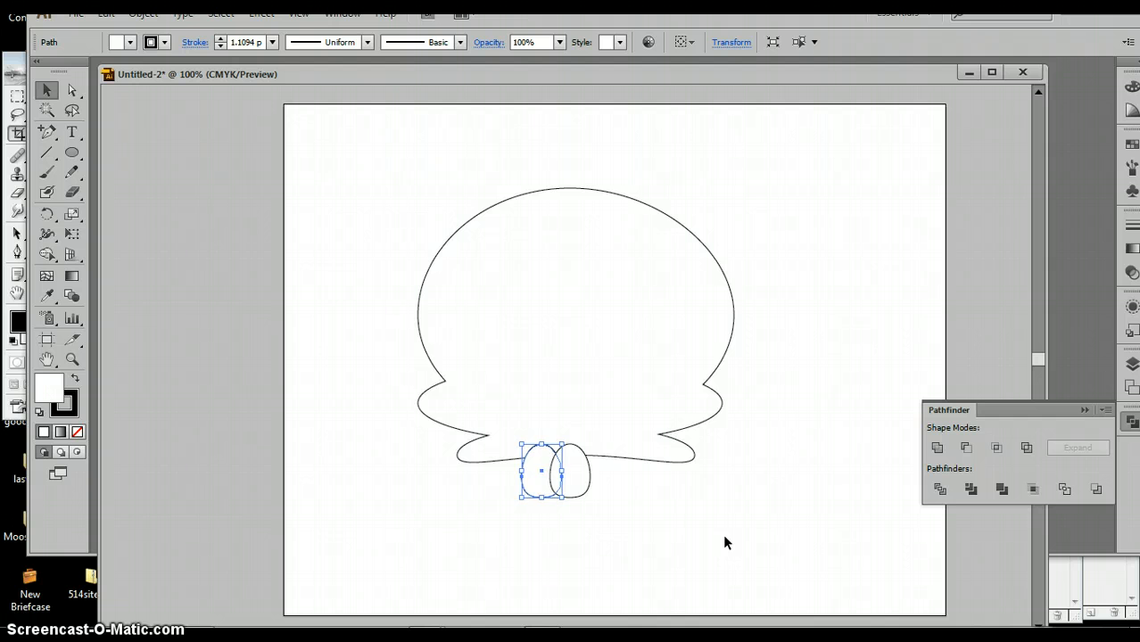
Paste a third tooth behind the second and nudge it left by the same spacing
key(Left)
key(Left)
key(Left)
key(Left)
key(Left)
key(Left)
key(Left)
key(Left)
key(Left)
key(Left)
key(Left)
key(Left)
key(Left)
key(Left)
key(Left)
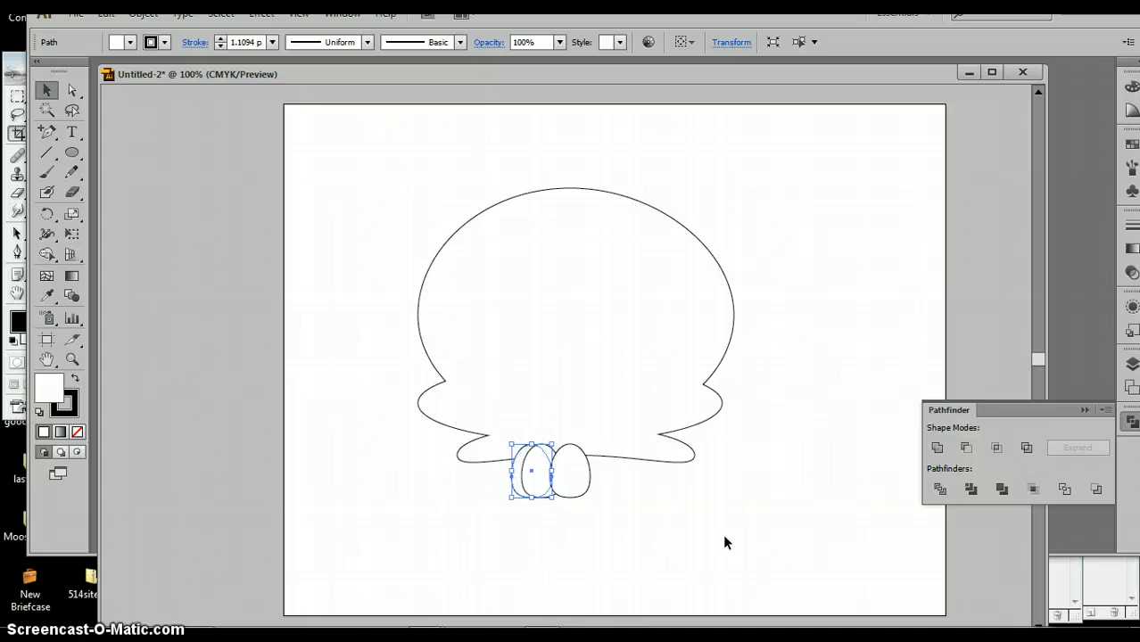
key(Left)
key(Left)
key(Left)
key(Left)
key(Left)
key(Left)
key(Left)
key(Left)
key(Left)
key(Left)
key(Left)
key(Left)
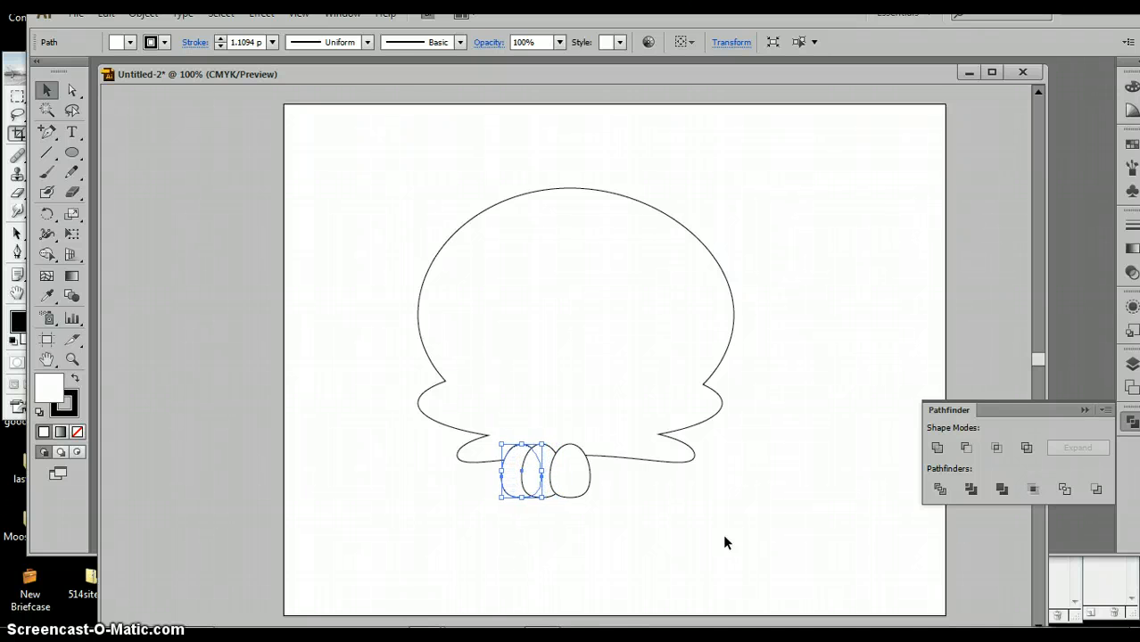
key(Left)
key(Left)
key(Left)
key(Left)
key(Left)
key(Left)
key(Left)
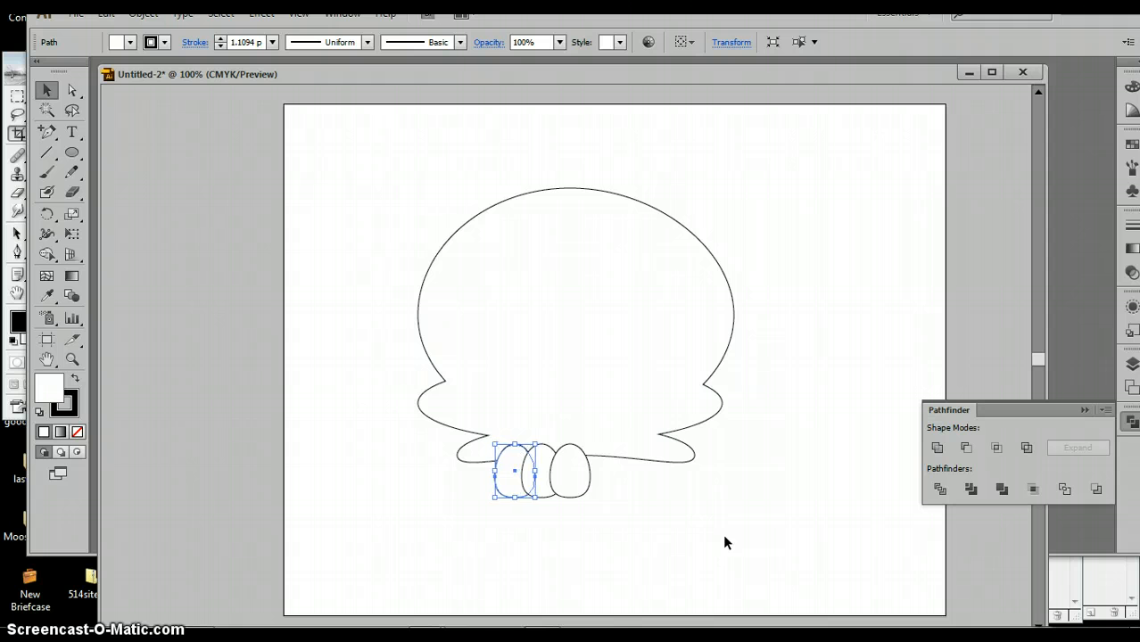
key(Left)
key(Left)
key(Left)
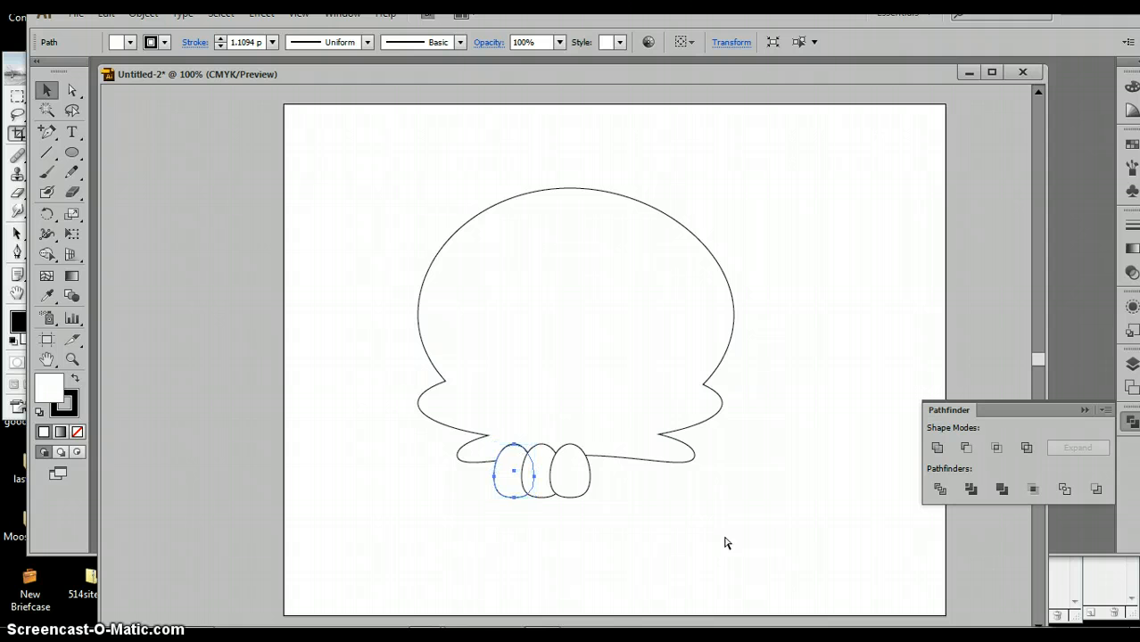
Add a fourth tooth behind the third, nudged left with a tighter spacing
key(Left)
key(Left)
key(Left)
key(Left)
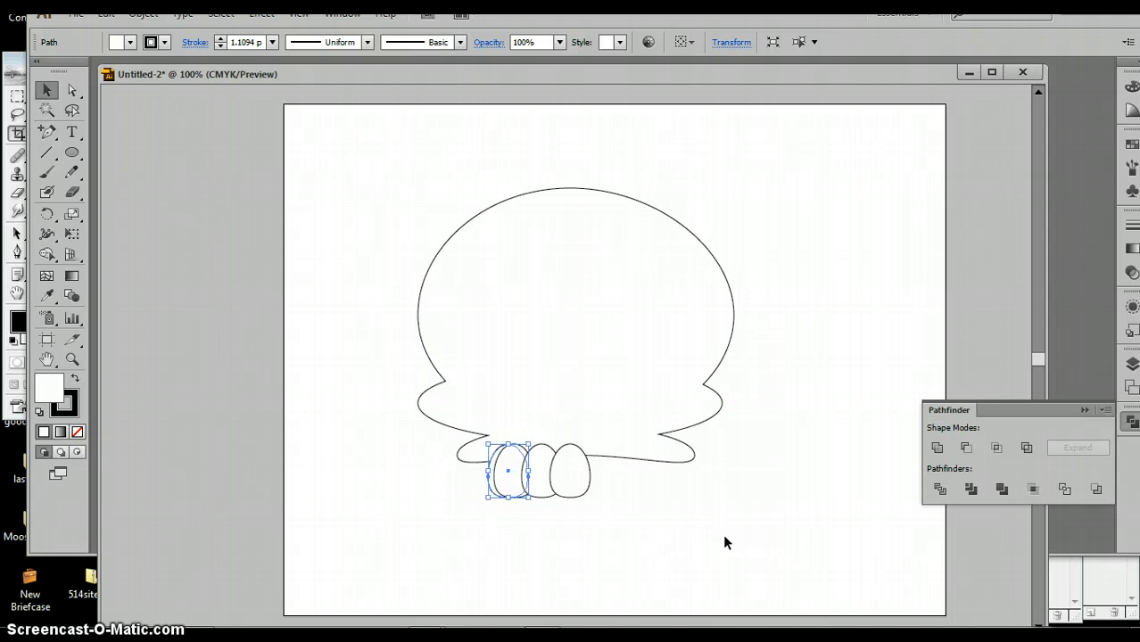
key(Left)
key(Left)
key(Left)
key(Left)
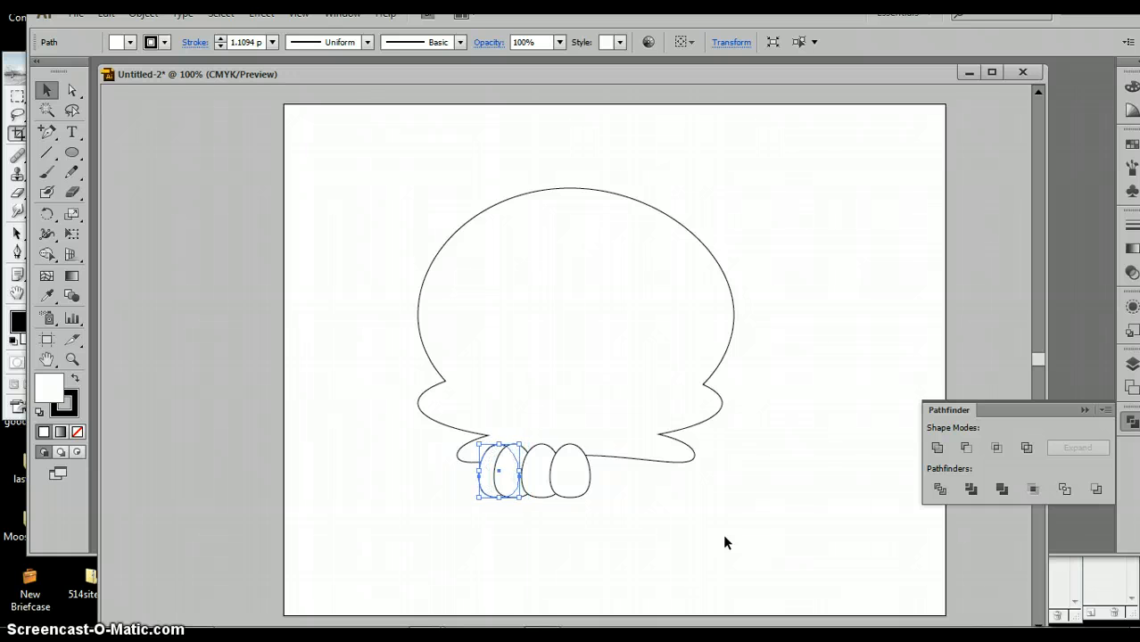
key(Left)
key(Left)
key(Left)
key(Left)
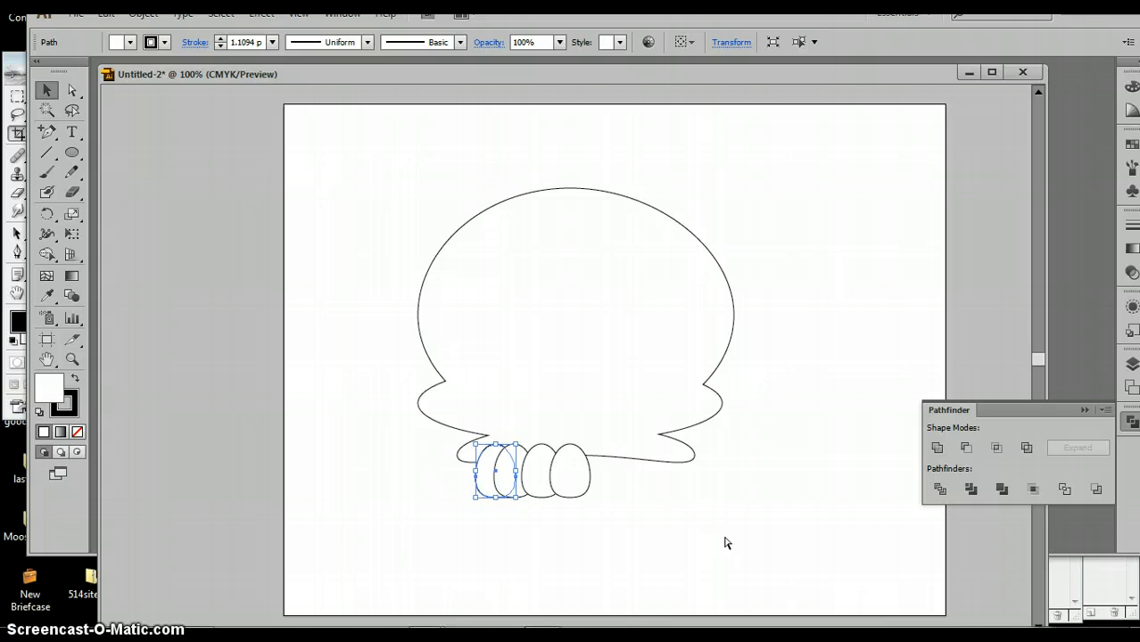
Add a fifth tooth behind the fourth and nudge it left to the end of the jaw
key(Left)
key(Left)
key(Left)
key(Left)
key(Left)
key(Left)
key(Left)
key(Left)
key(Left)
key(Left)
key(Left)
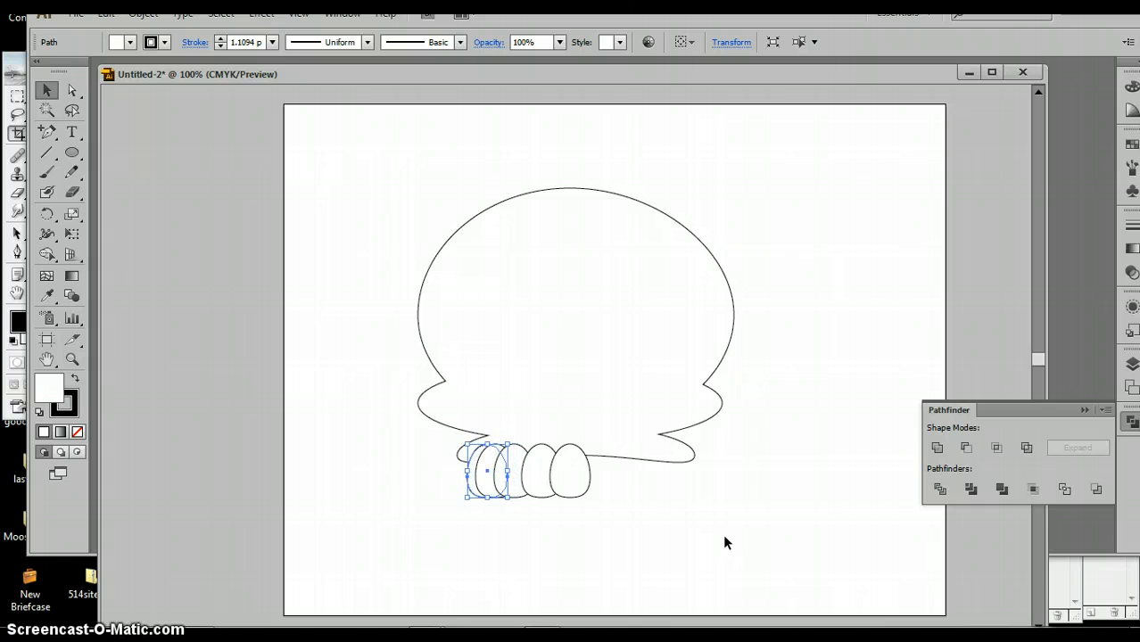
key(Left)
key(Left)
key(Left)
key(Left)
key(Left)
key(Left)
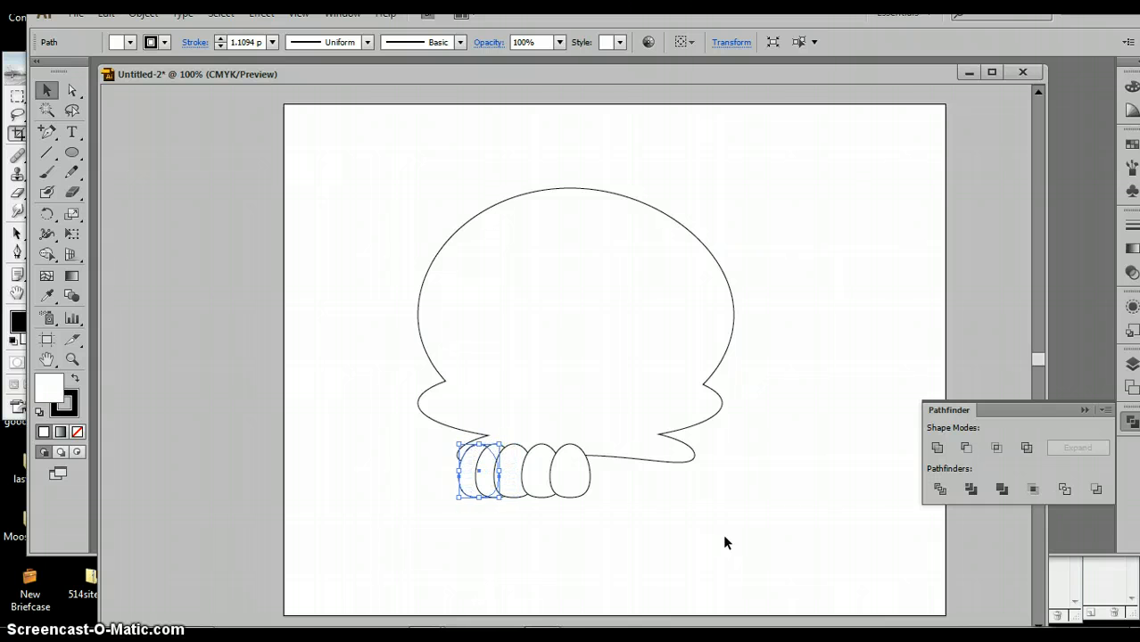
click(667, 530)
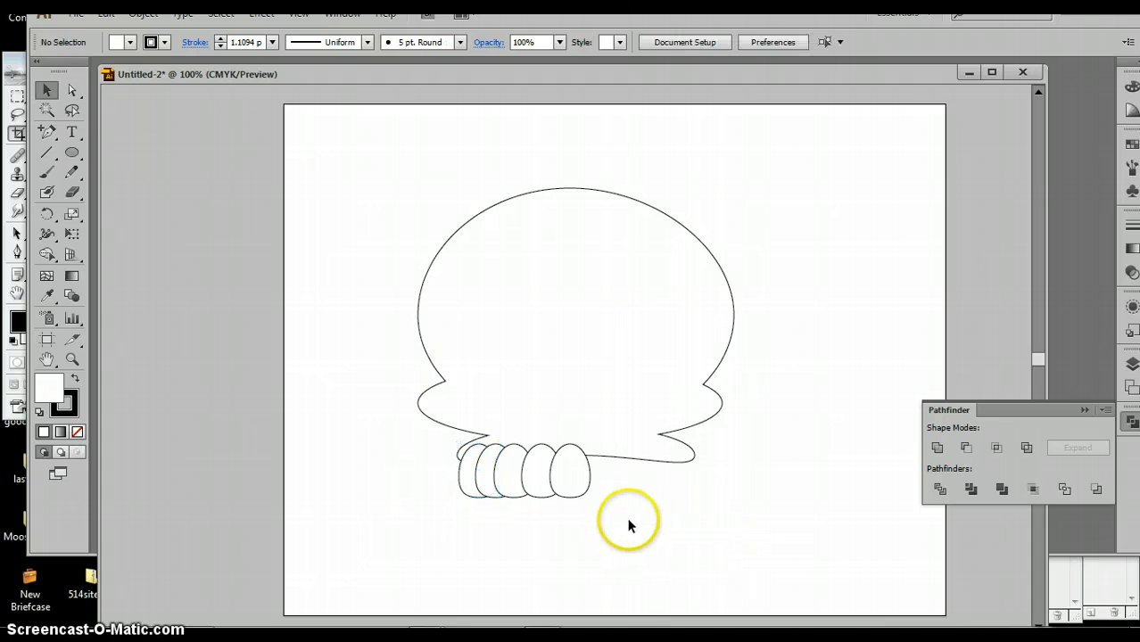
Shorten the leftmost tooth slightly from its bottom edge
click(465, 491)
drag(473, 499, 480, 493)
click(510, 536)
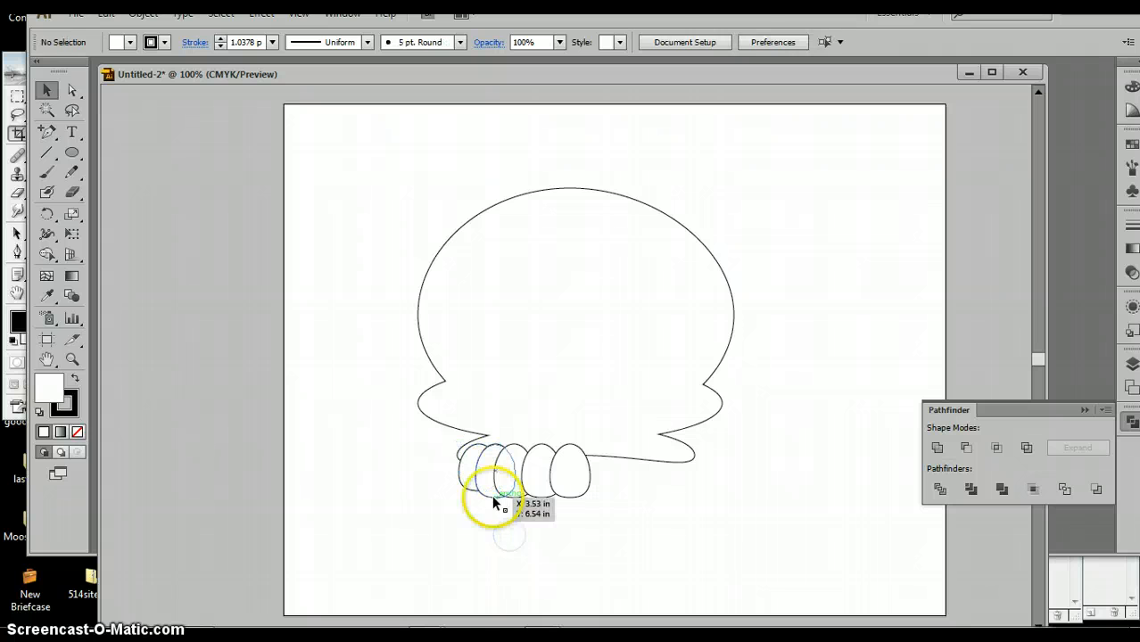
Shorten the middle of the five teeth slightly from its bottom edge
click(493, 498)
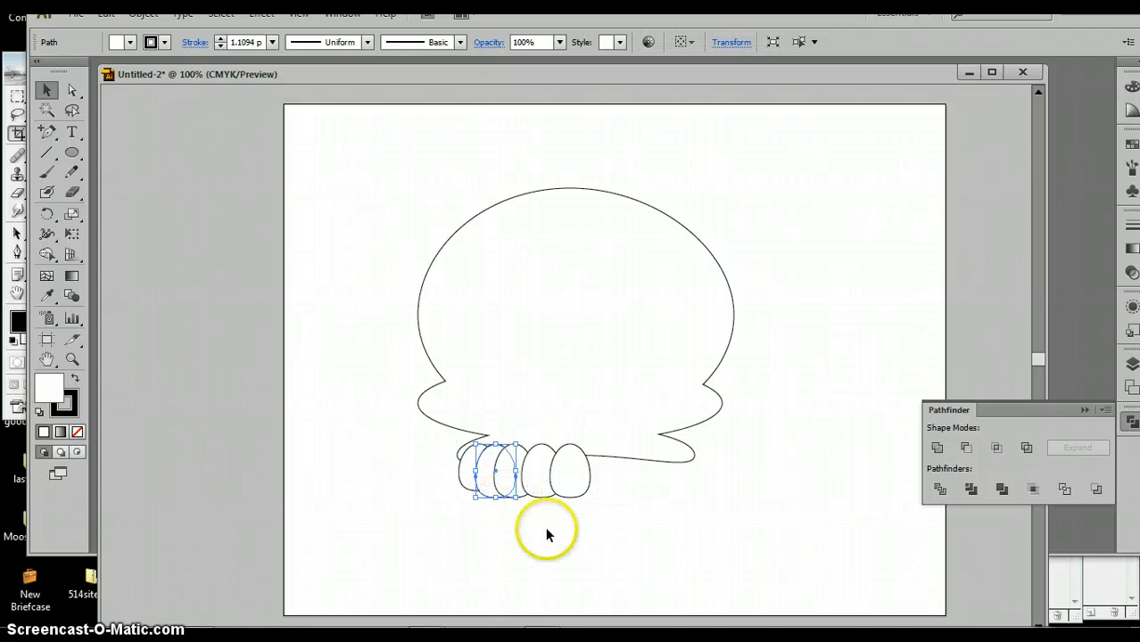
click(541, 519)
click(514, 486)
drag(514, 497, 514, 493)
click(536, 547)
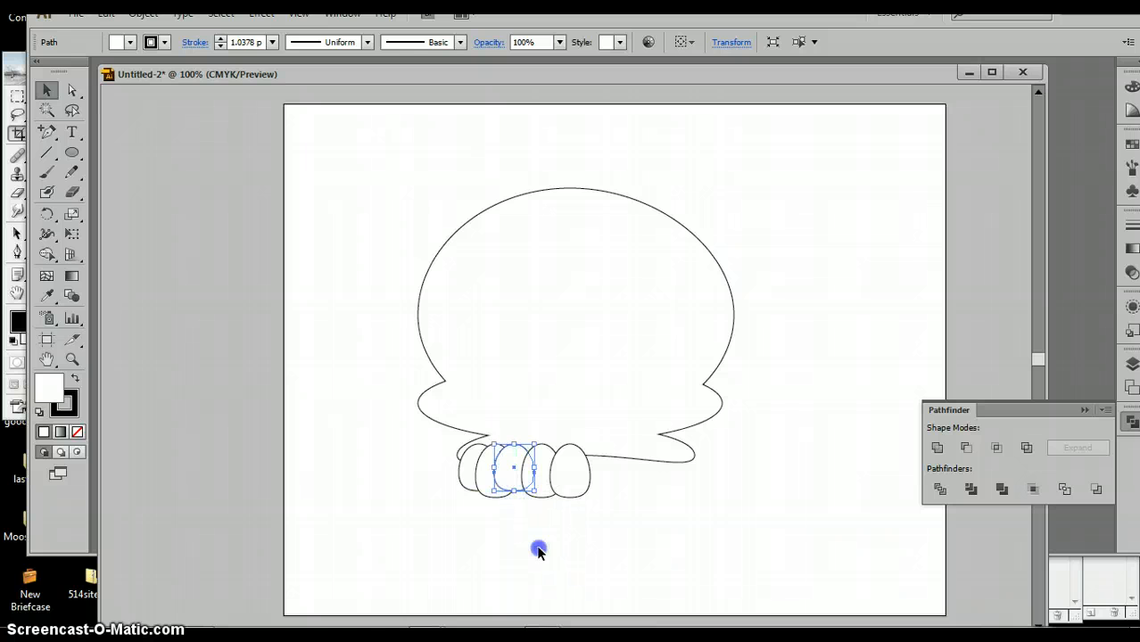
Lengthen the second tooth from the left by pulling its bottom anchor point down about 0.07 in
click(497, 493)
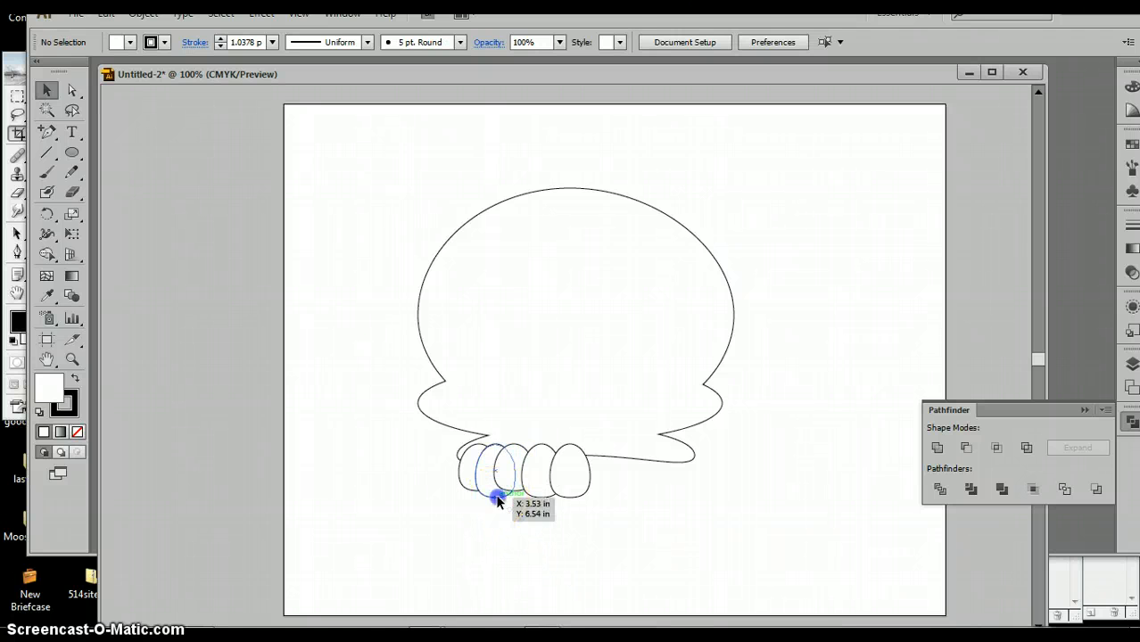
click(73, 90)
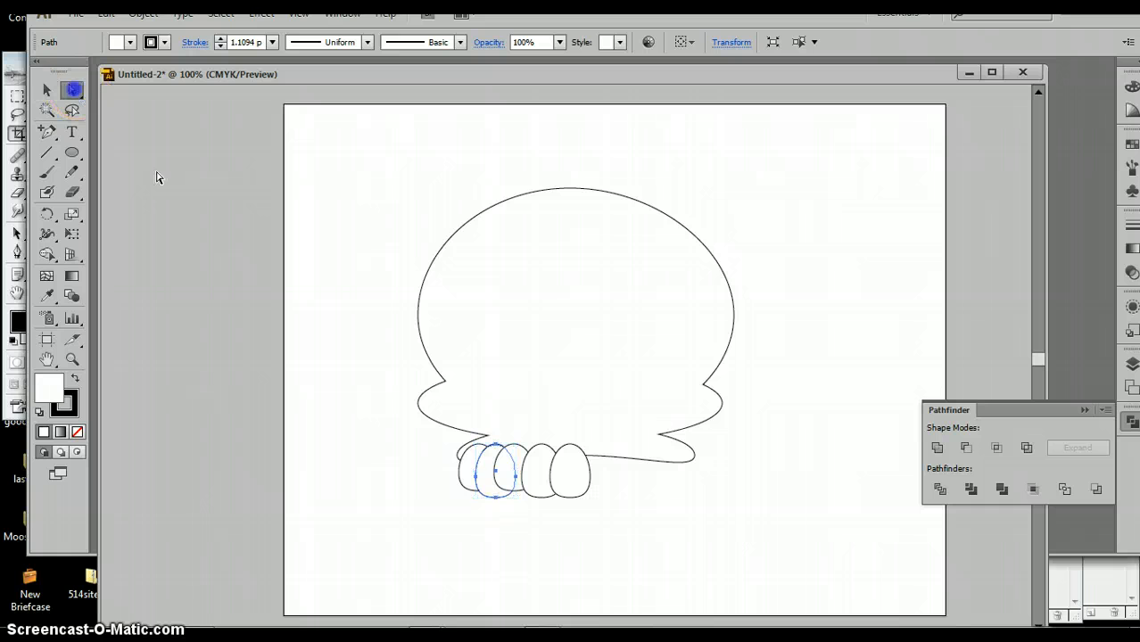
click(508, 527)
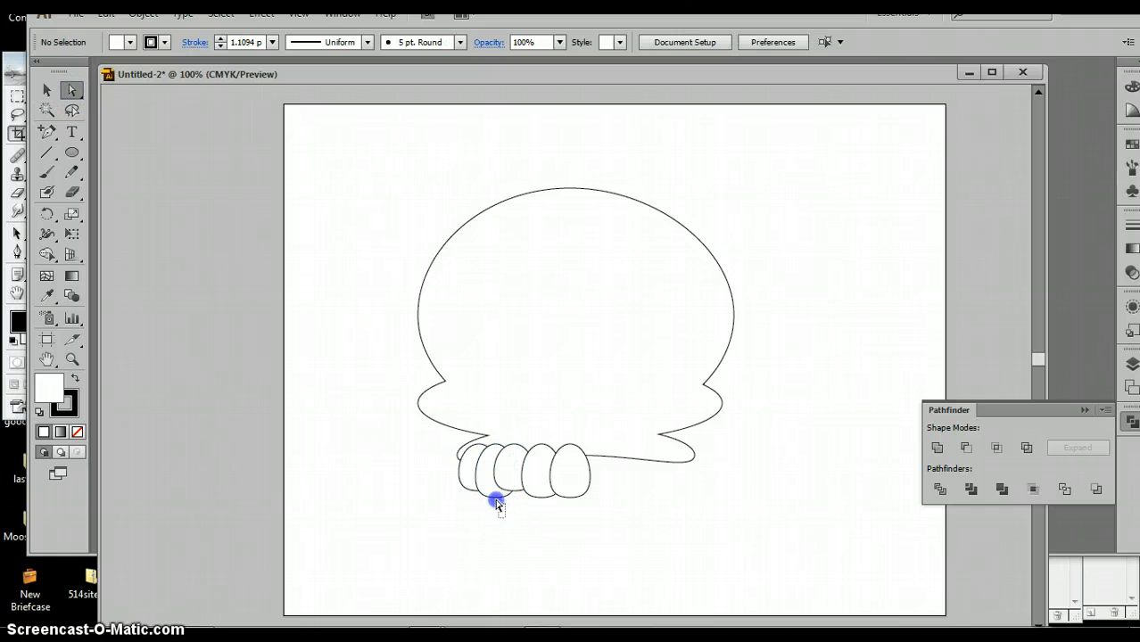
drag(497, 504, 559, 529)
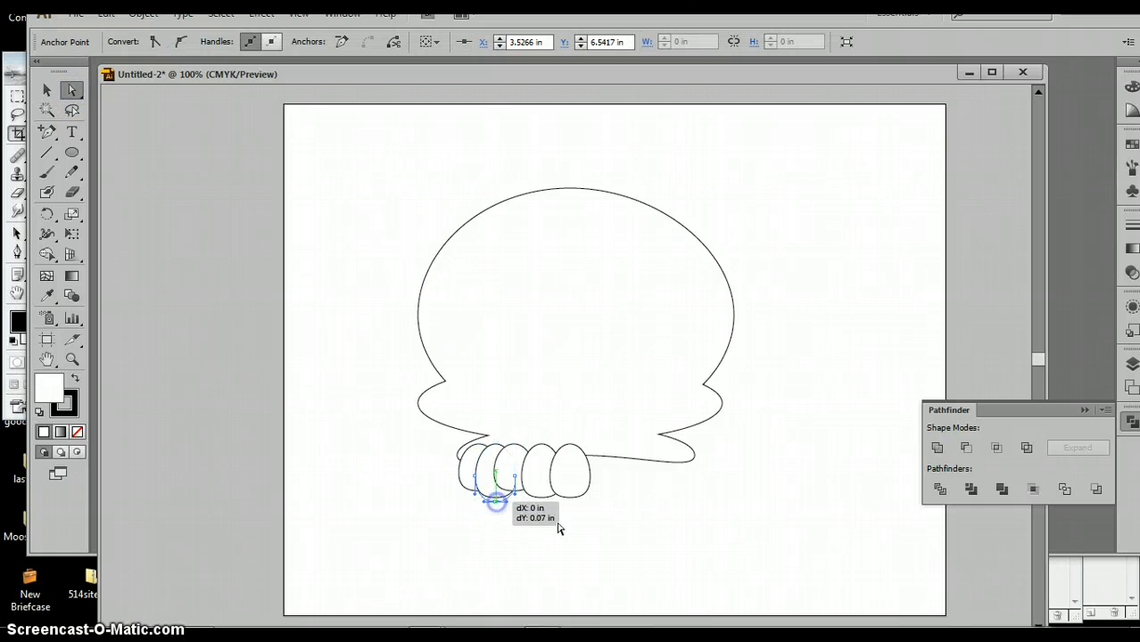
click(562, 525)
Narrow the second tooth from the left slightly by moving its left edge inward
click(480, 475)
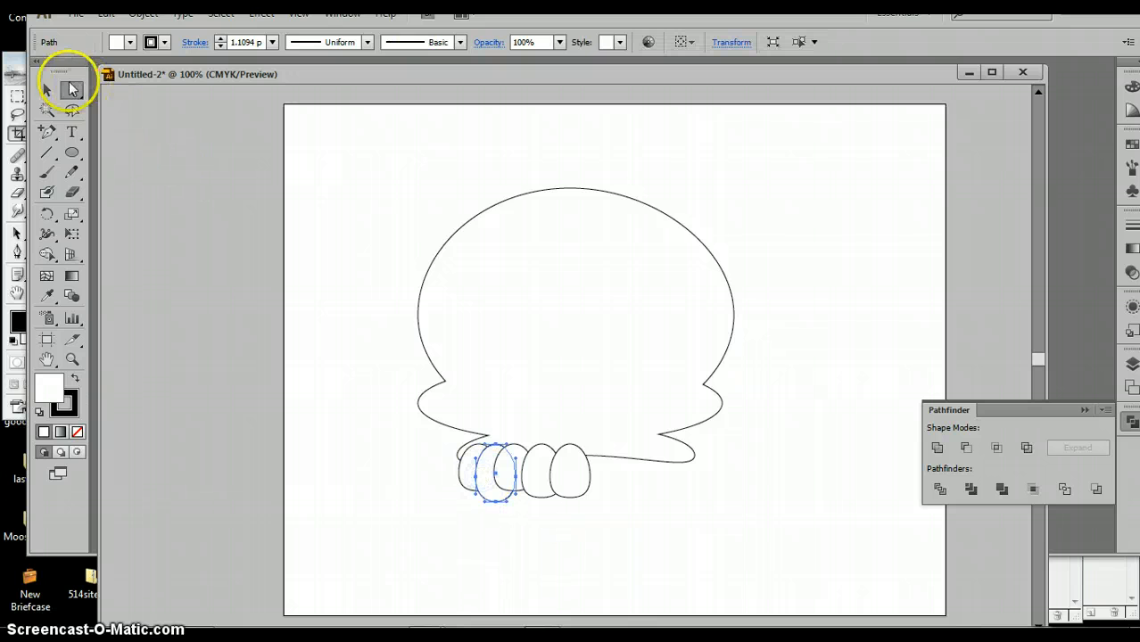
click(46, 89)
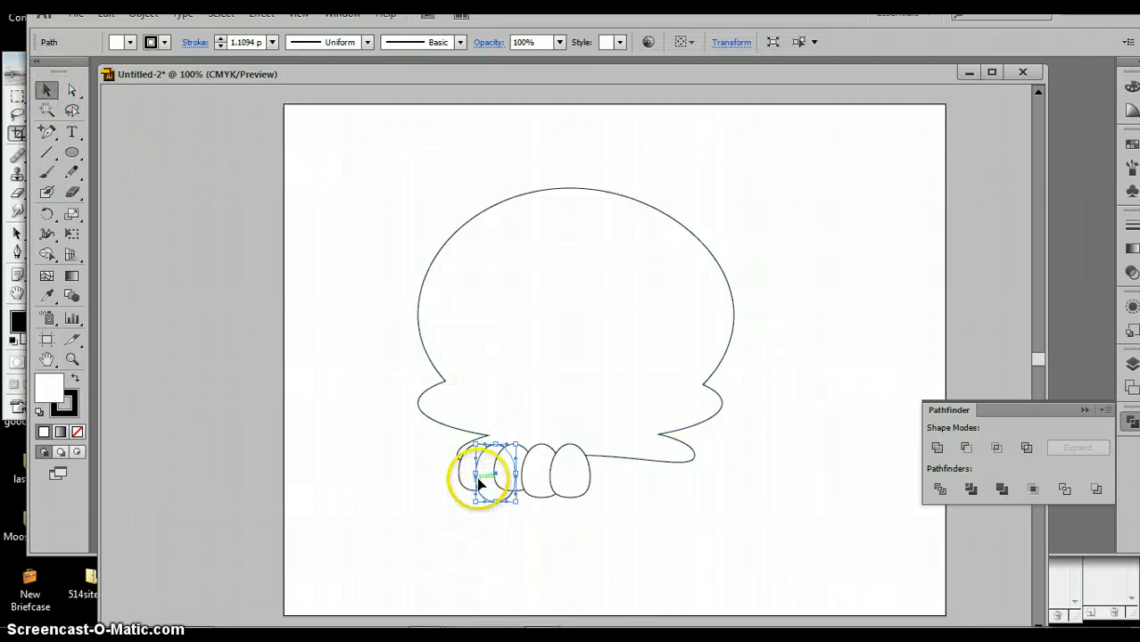
drag(479, 483, 484, 473)
click(571, 545)
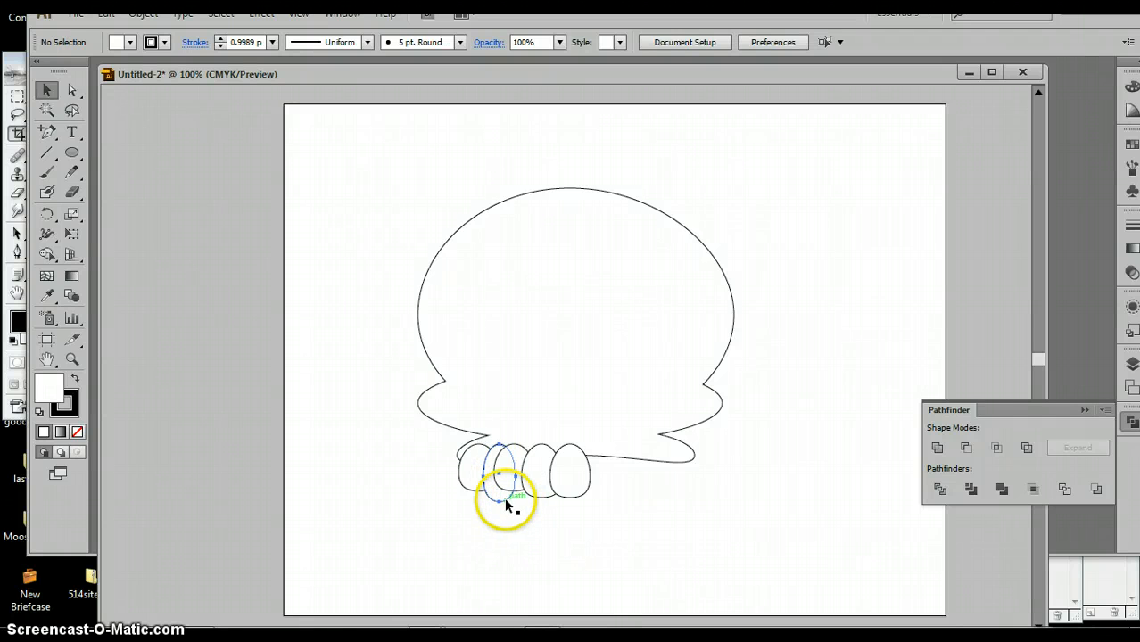
Nudge the narrowed tooth slightly left to center it between its neighboring teeth
click(508, 501)
key(Left)
key(Left)
key(Left)
key(Left)
key(Left)
key(Left)
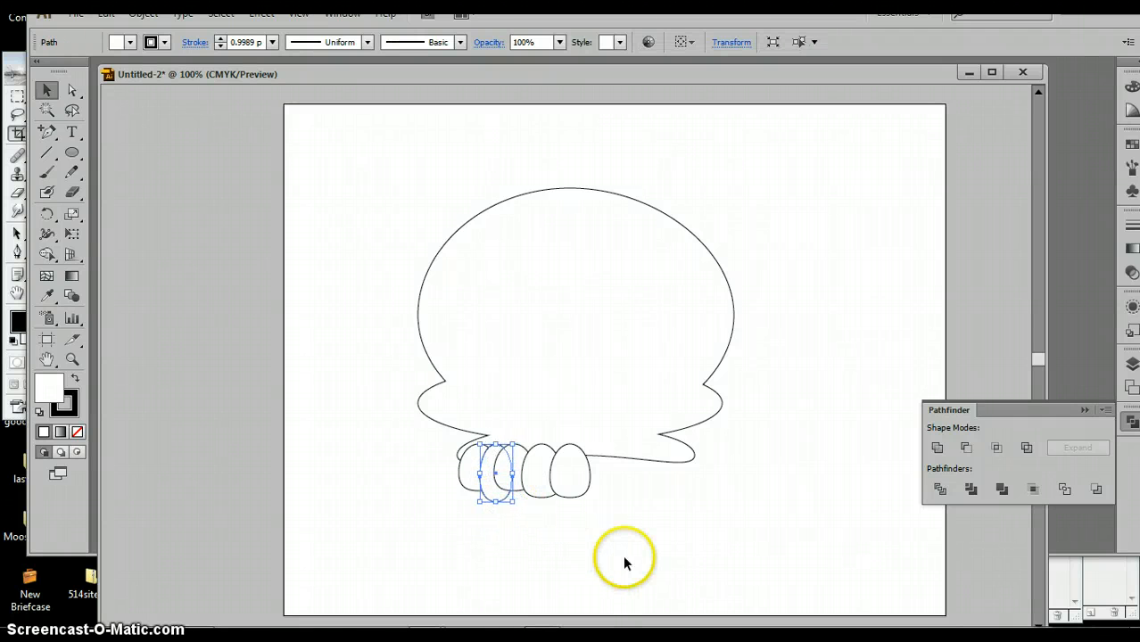
click(635, 560)
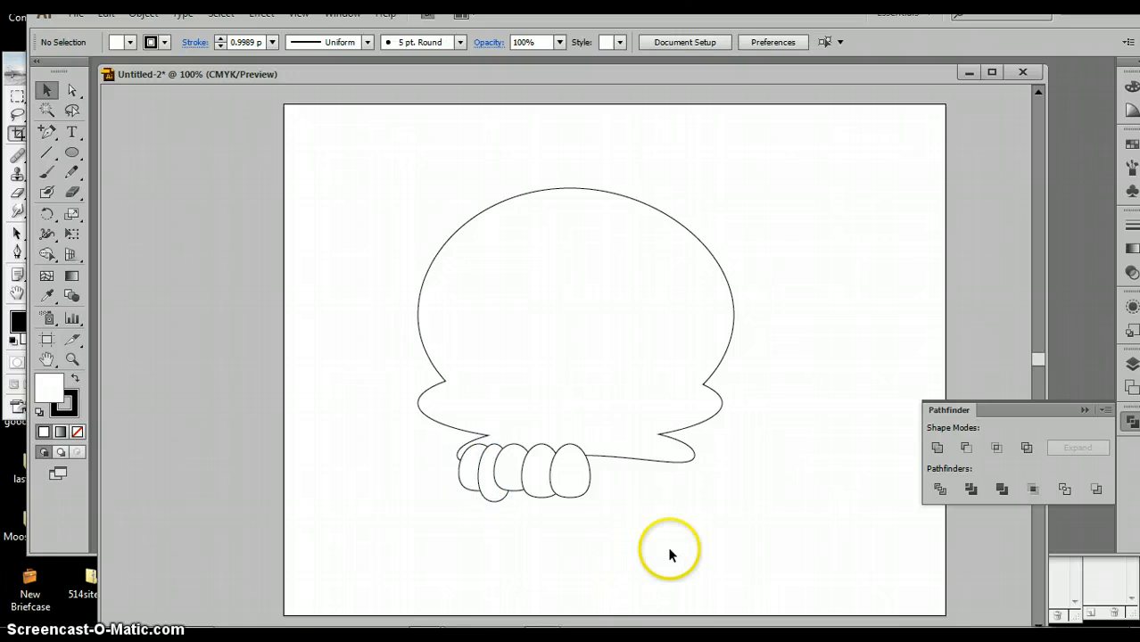
Group the five teeth into one object
drag(608, 517, 442, 474)
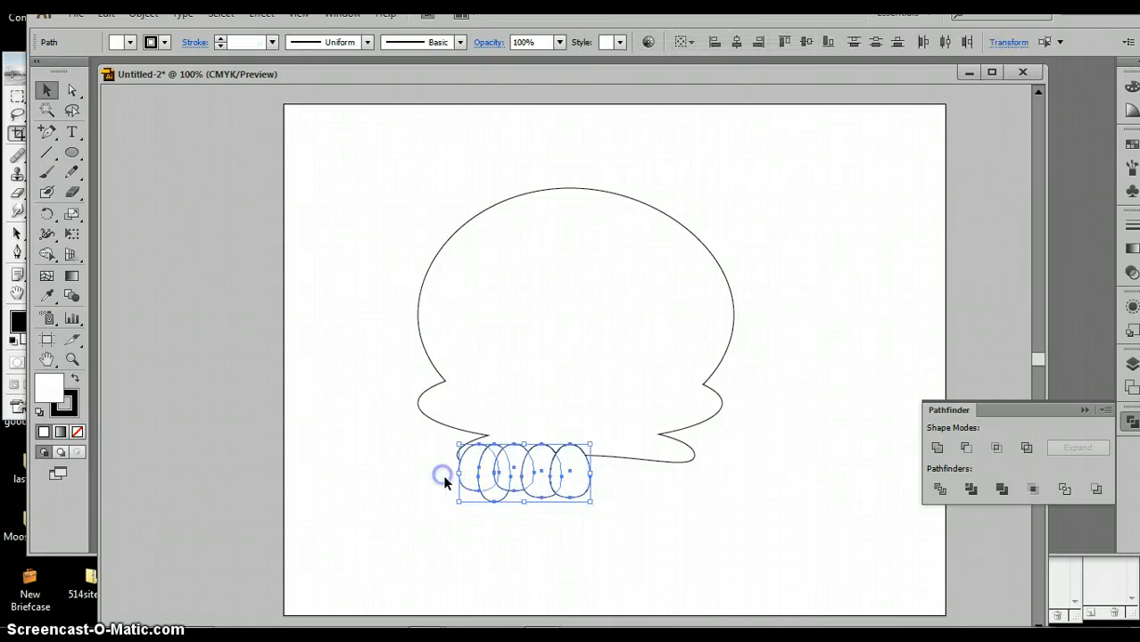
click(138, 15)
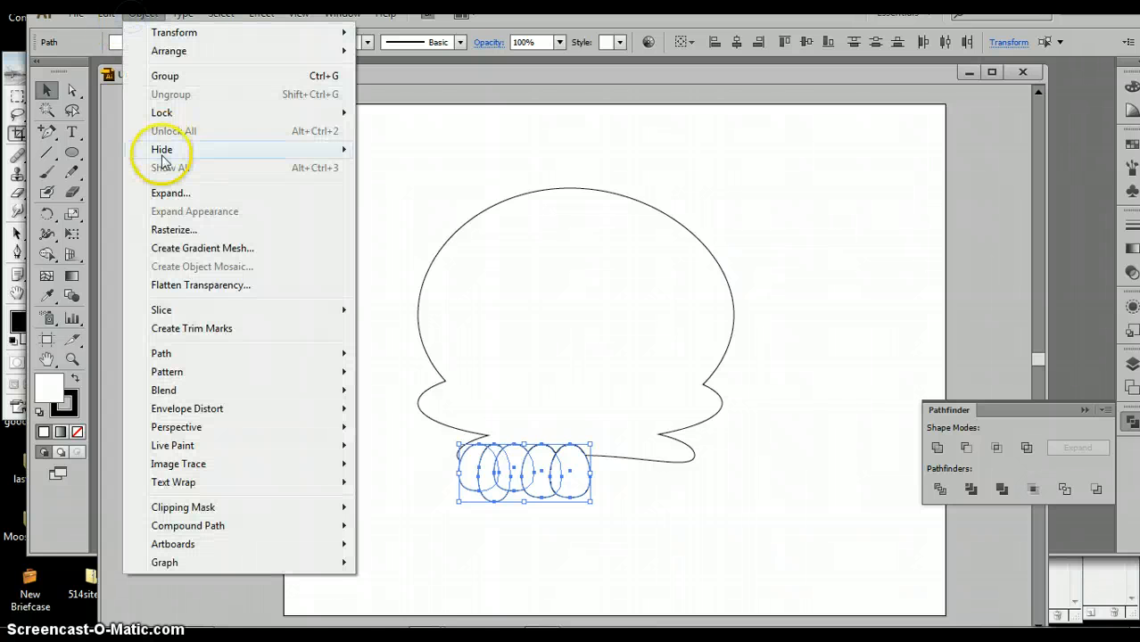
click(167, 77)
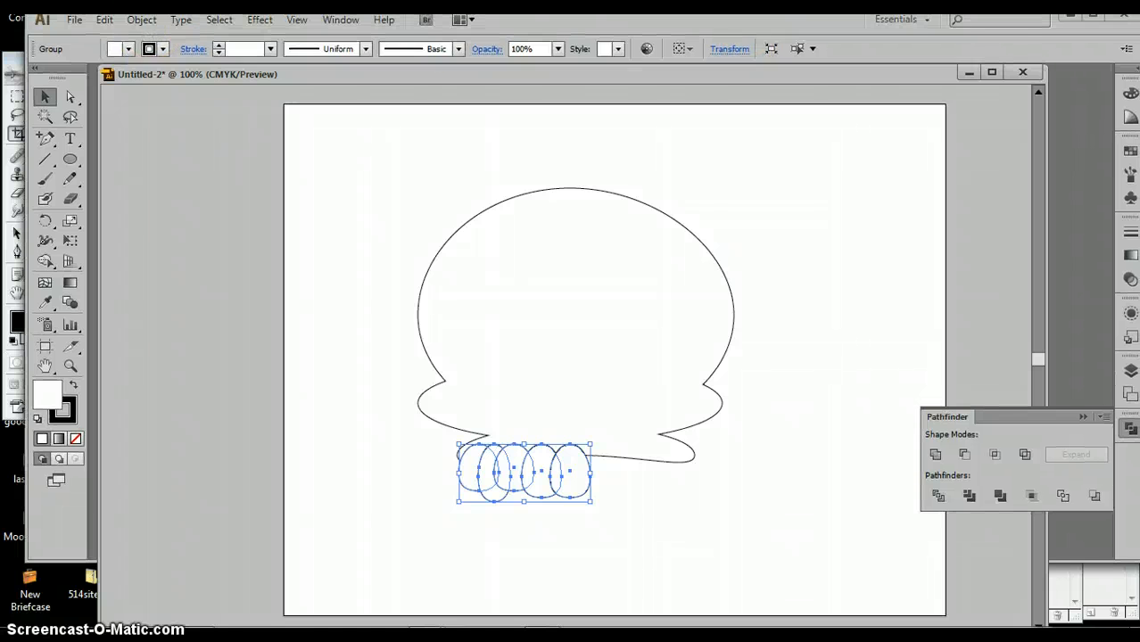
Create a mirrored copy of the tooth group by reflecting it across the vertical axis
click(139, 24)
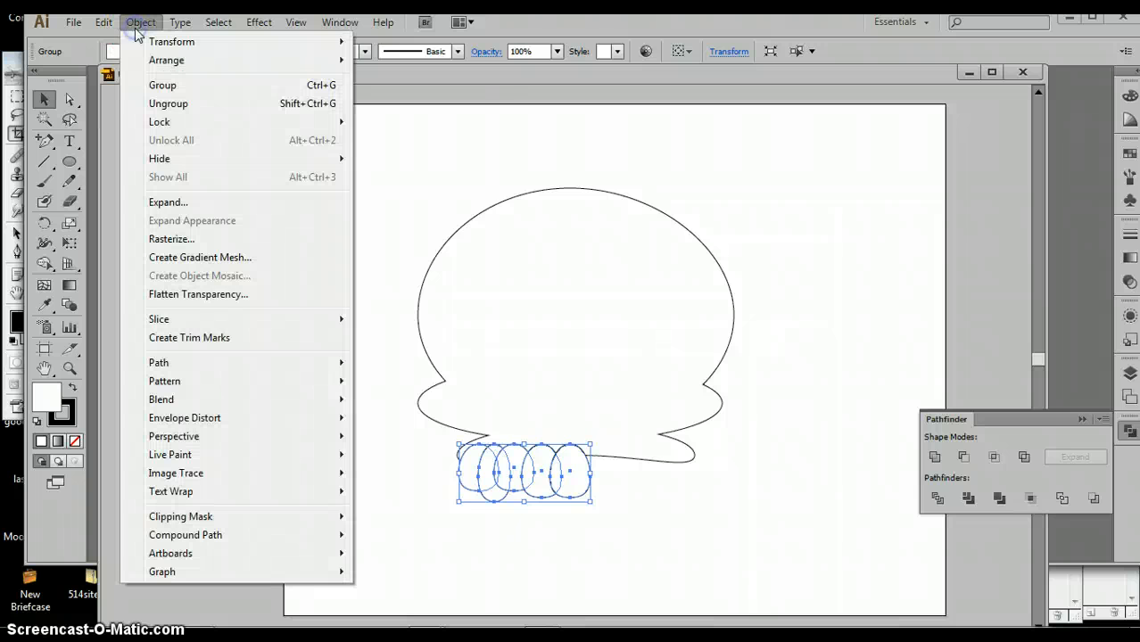
mouse_move(161, 42)
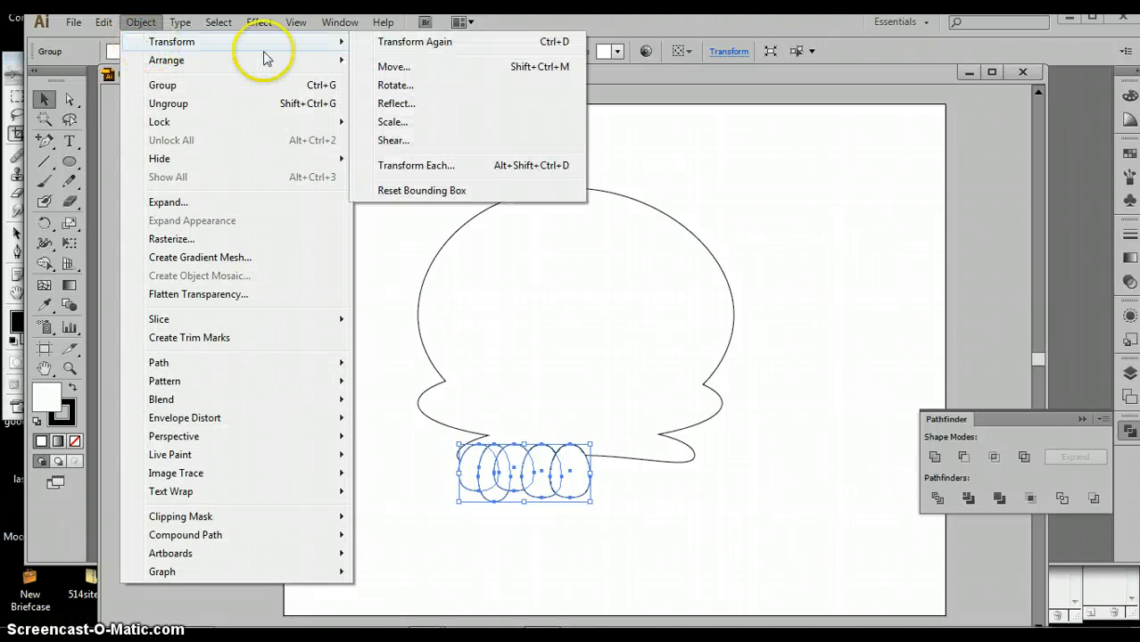
click(396, 105)
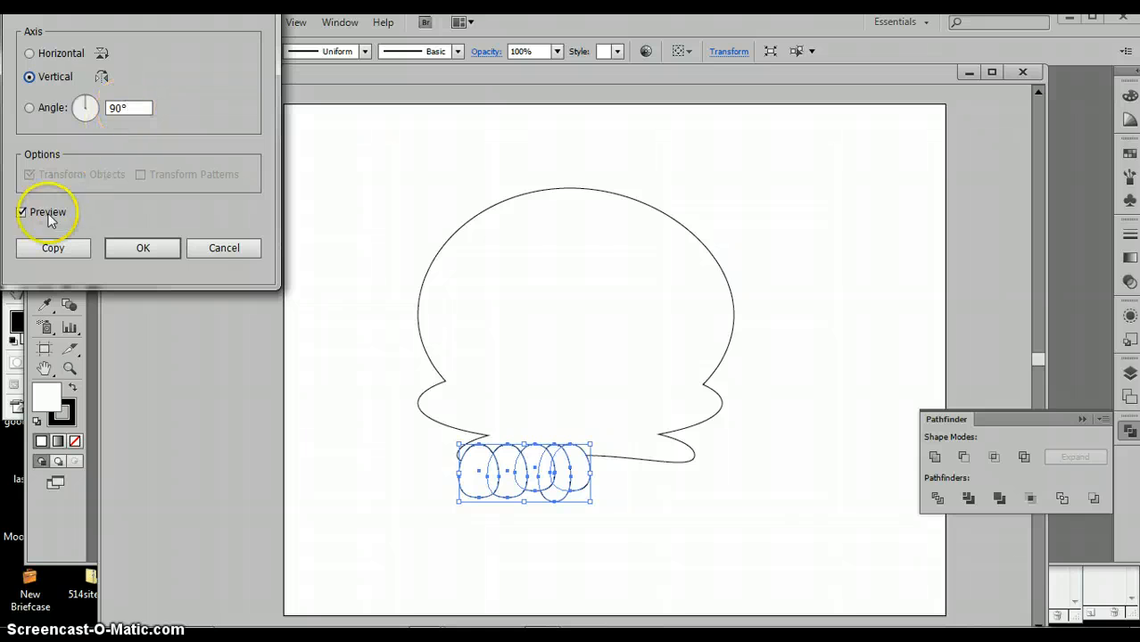
click(53, 247)
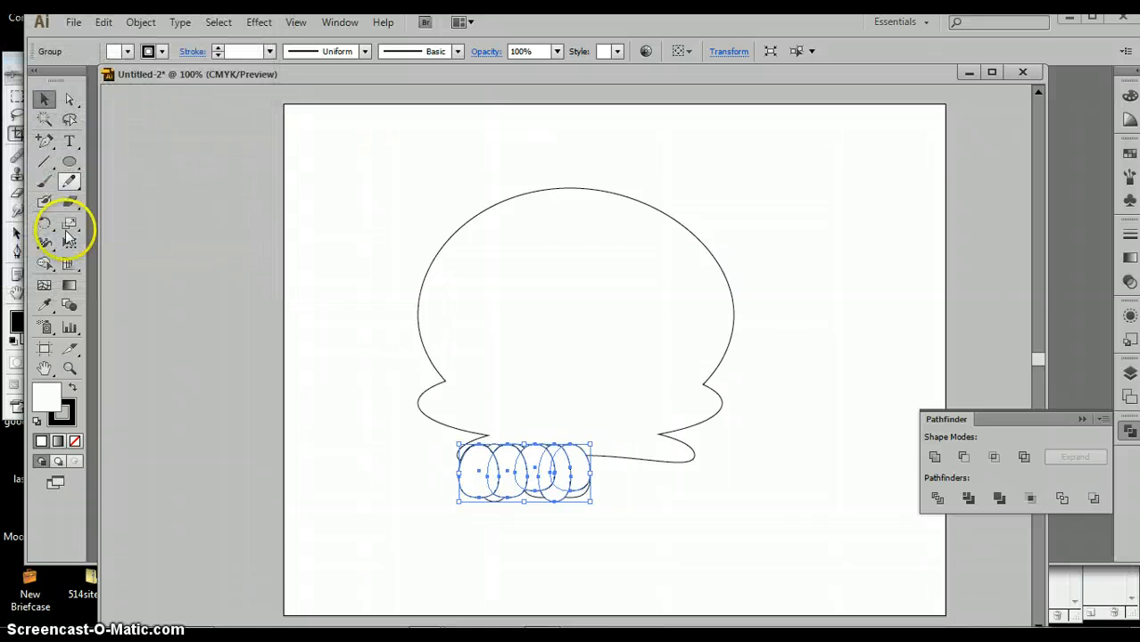
Move the mirrored teeth straight right until their first tooth sits beside the original group's last tooth, continuing the row
drag(473, 455, 589, 456)
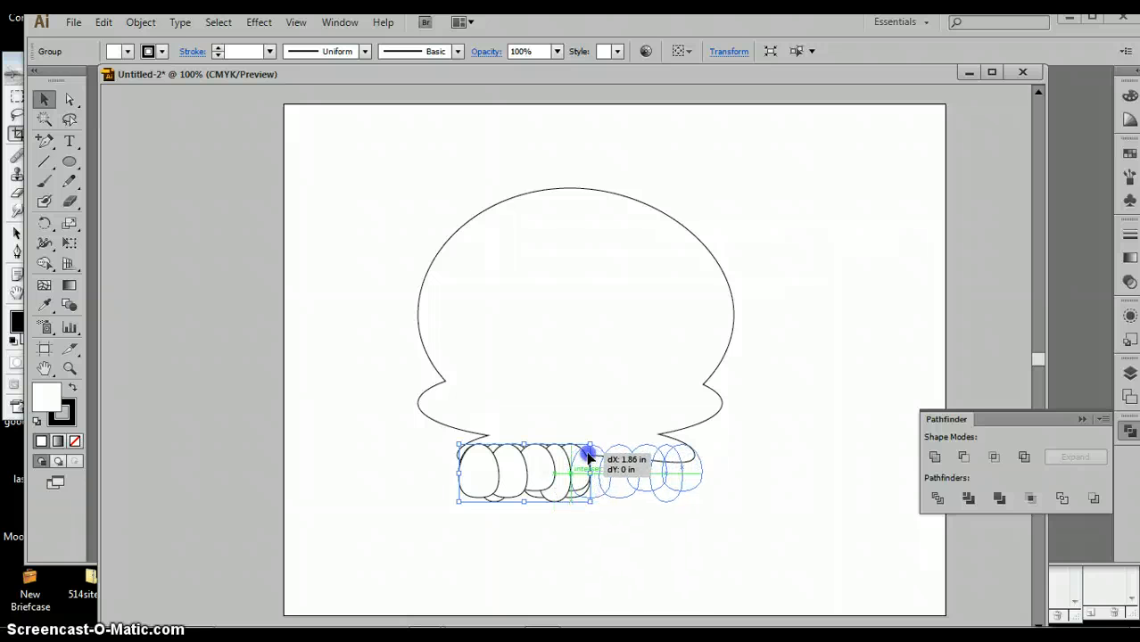
drag(660, 505, 660, 505)
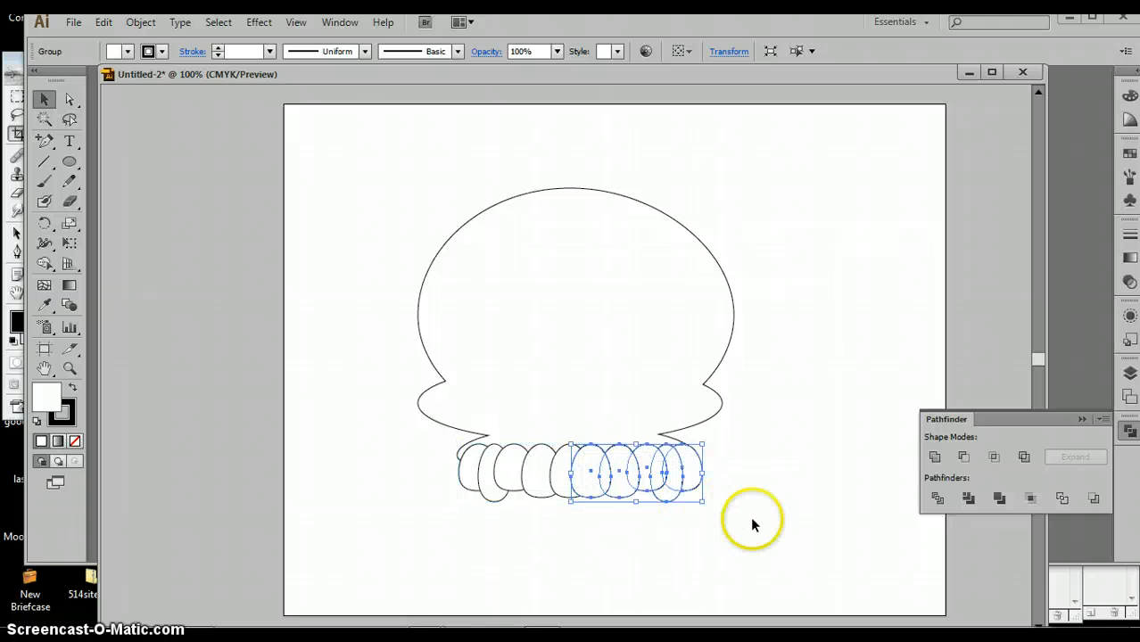
key(Right)
key(Right)
key(Right)
key(Right)
key(Right)
key(Right)
key(Right)
key(Right)
key(Right)
key(Right)
key(Right)
key(Right)
key(Right)
key(Right)
key(Right)
key(Right)
key(Right)
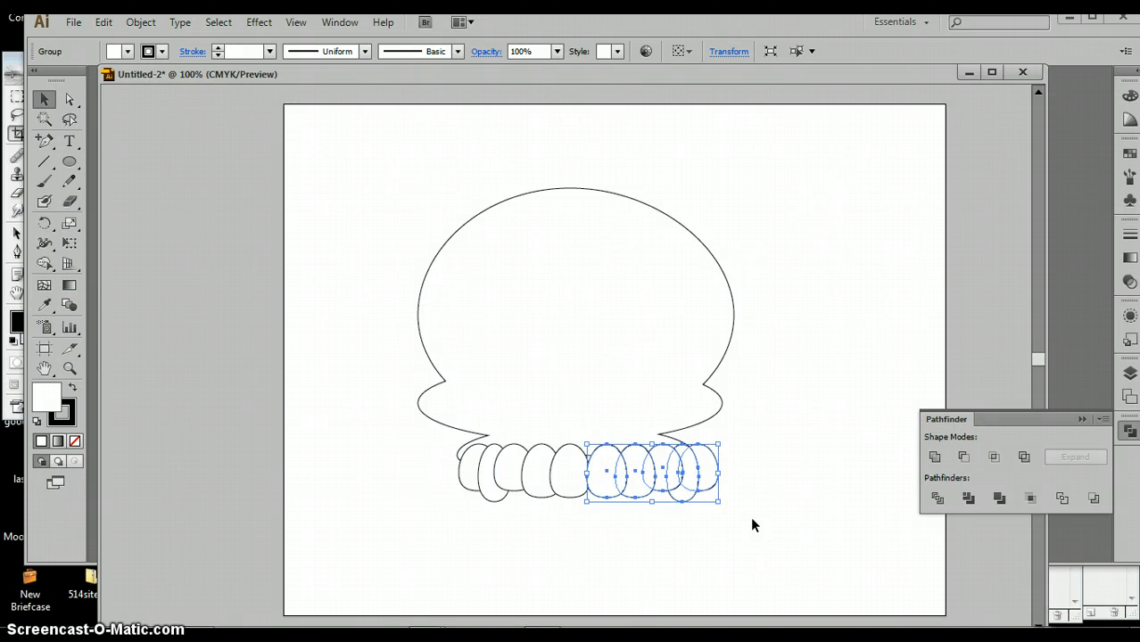
key(Right)
key(Right)
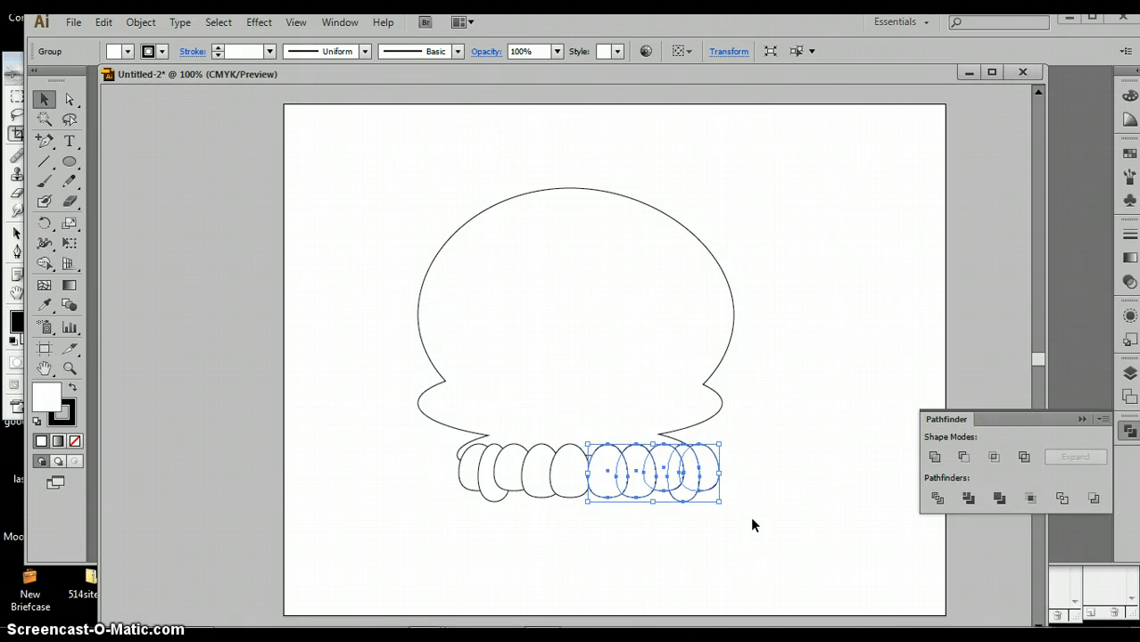
click(751, 526)
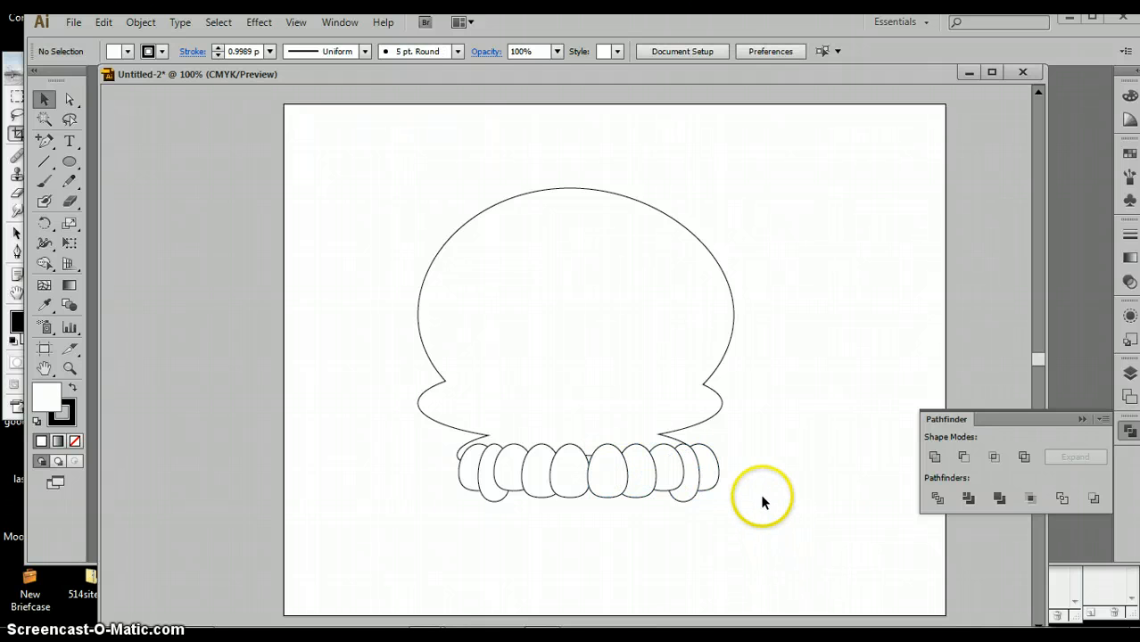
Narrow both tooth groups together from the right edge so the row matches the width of the jaw
drag(763, 497, 433, 501)
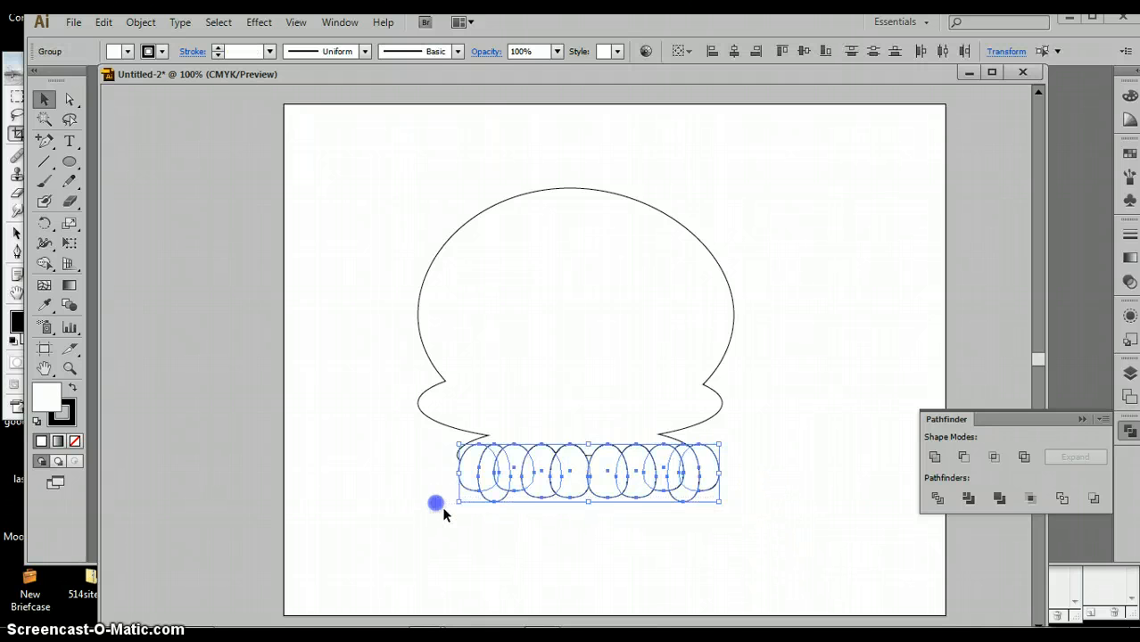
drag(718, 472, 692, 474)
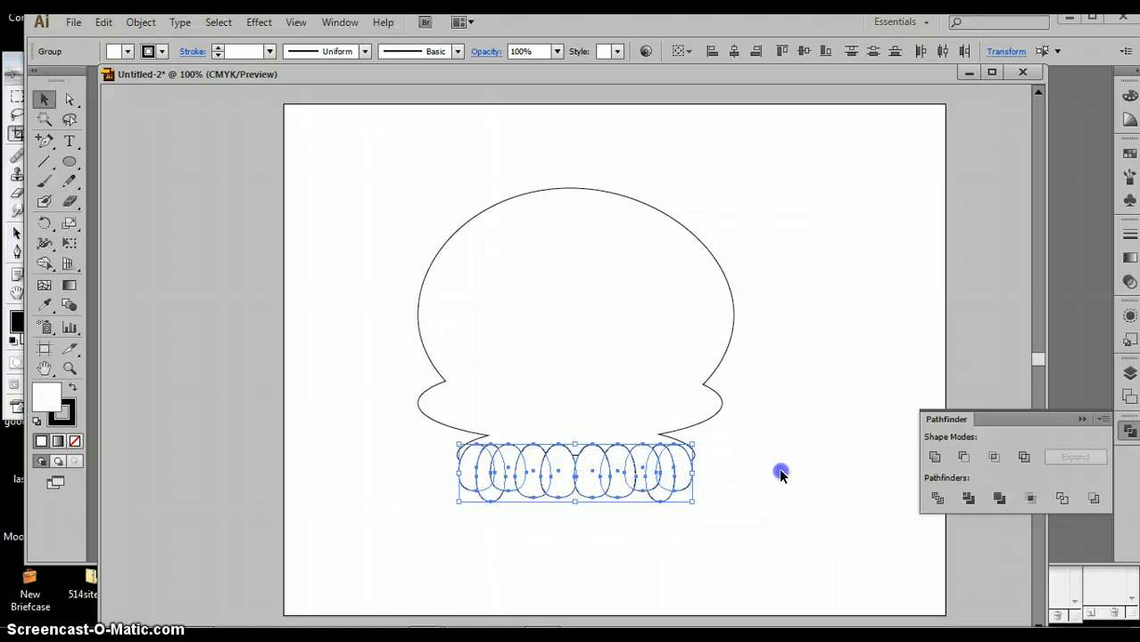
click(780, 473)
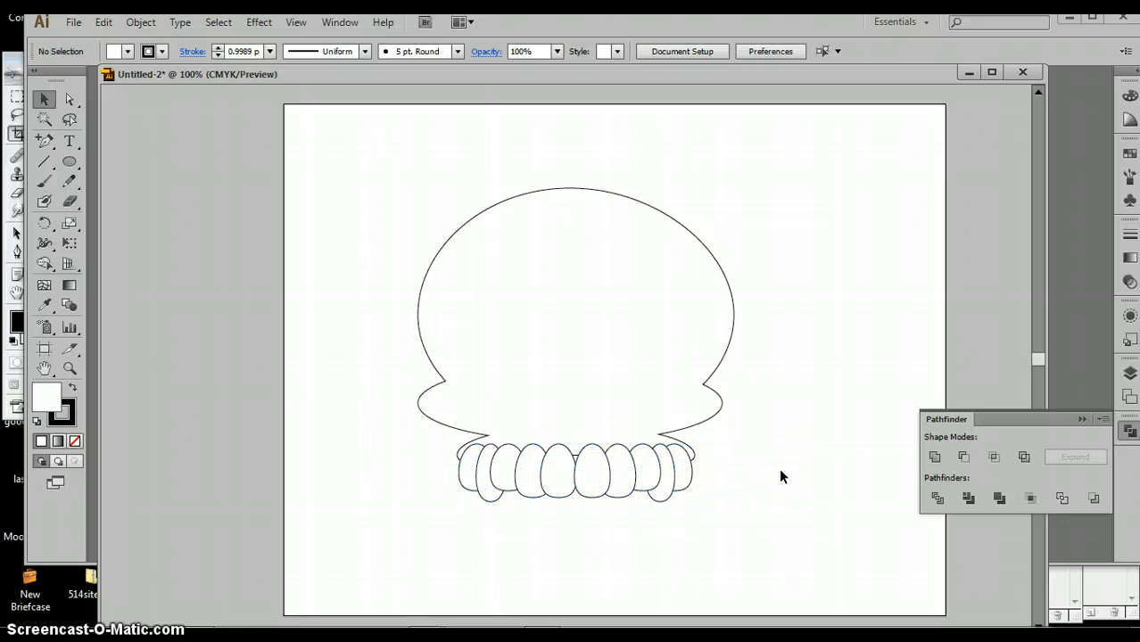
Nudge the whole row of teeth slightly upward into the jaw
drag(724, 498, 444, 489)
key(Up)
key(Up)
key(Up)
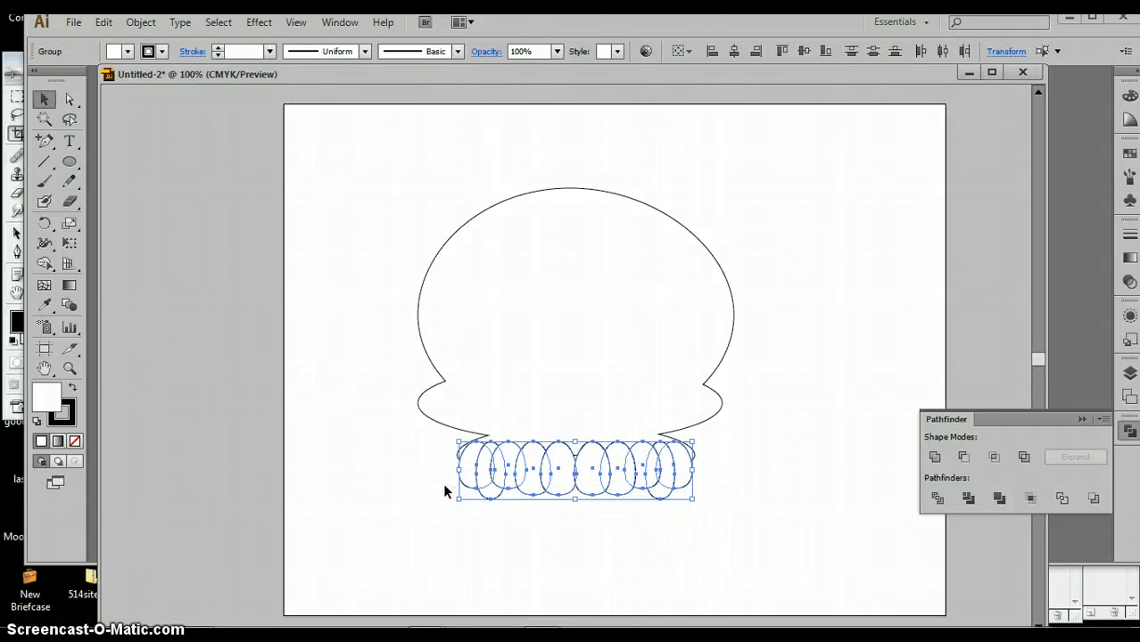
click(754, 517)
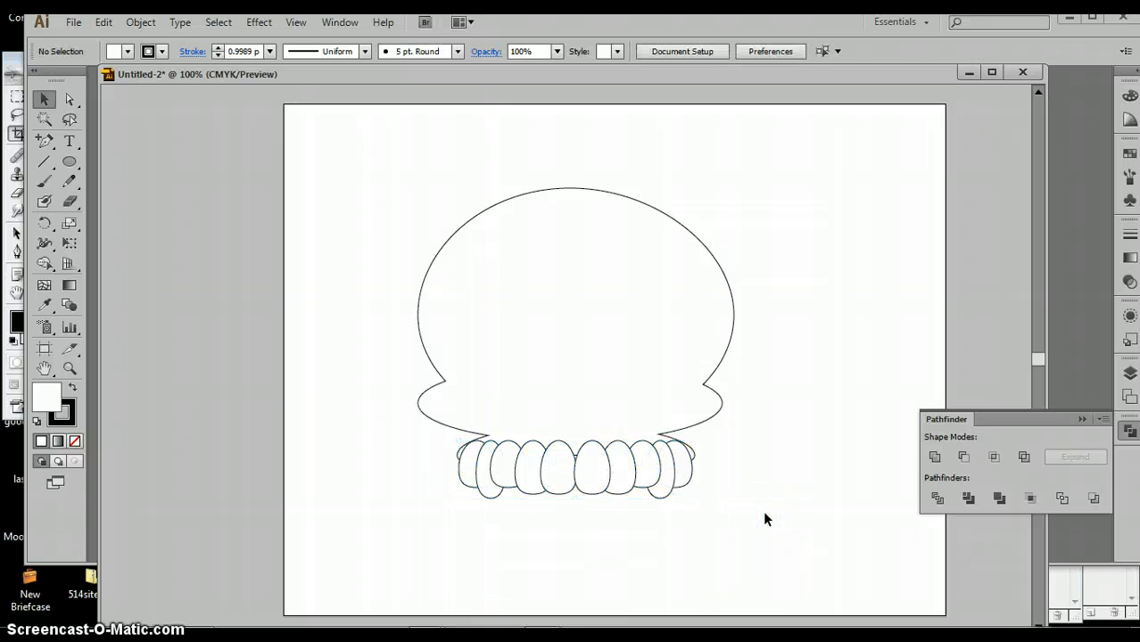
Draw a black-filled ellipse without a stroke as the left eye socket, just above the left teeth
click(69, 164)
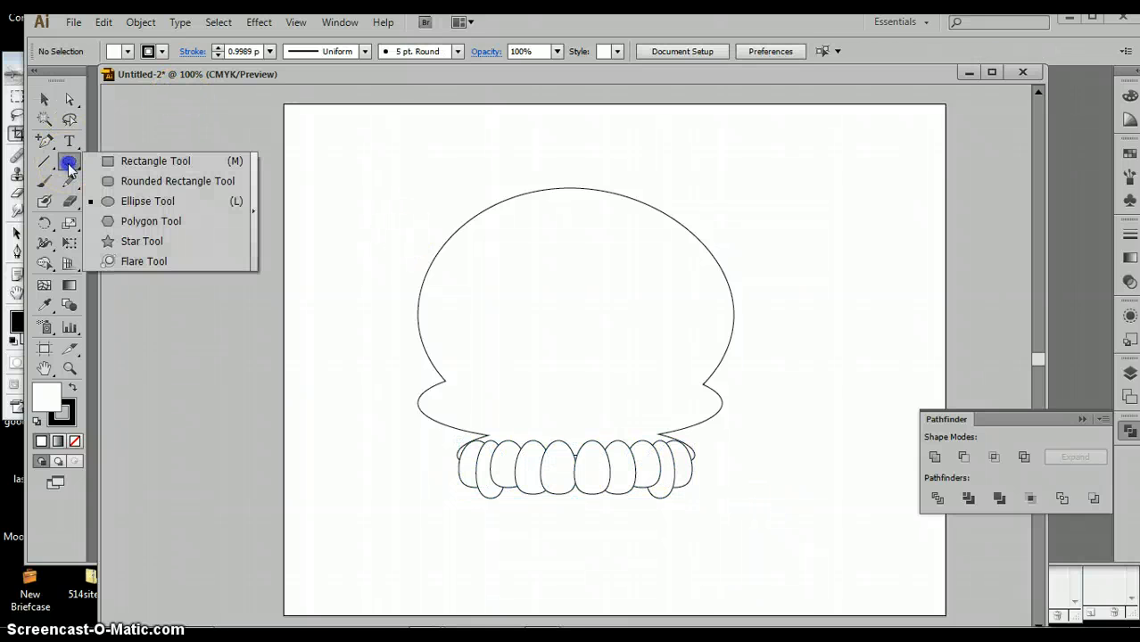
drag(95, 168, 136, 201)
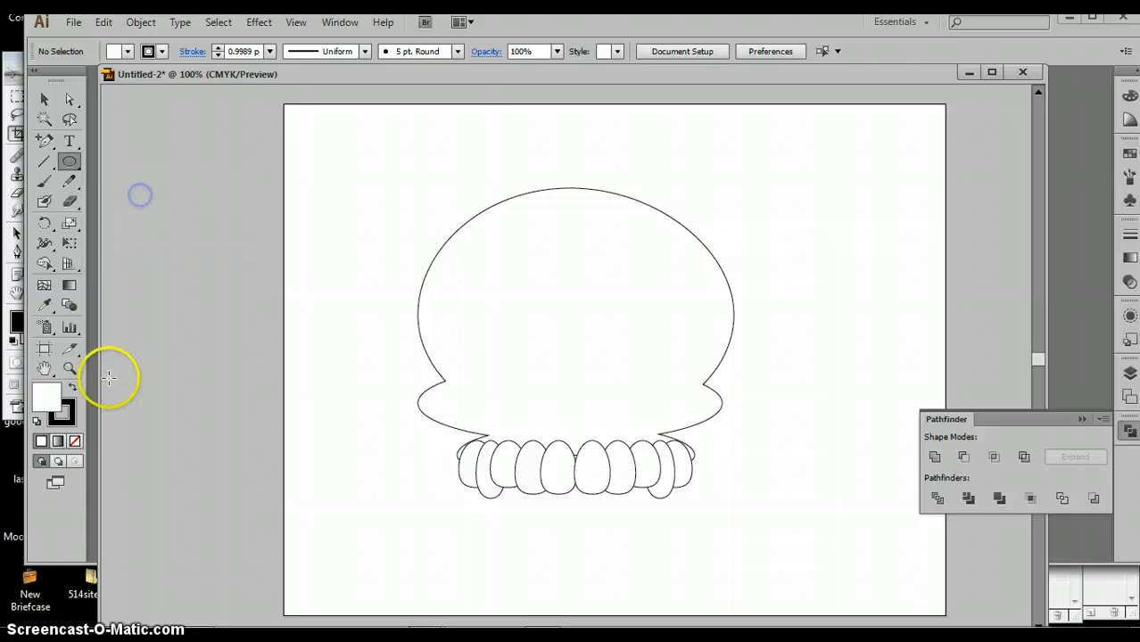
click(74, 389)
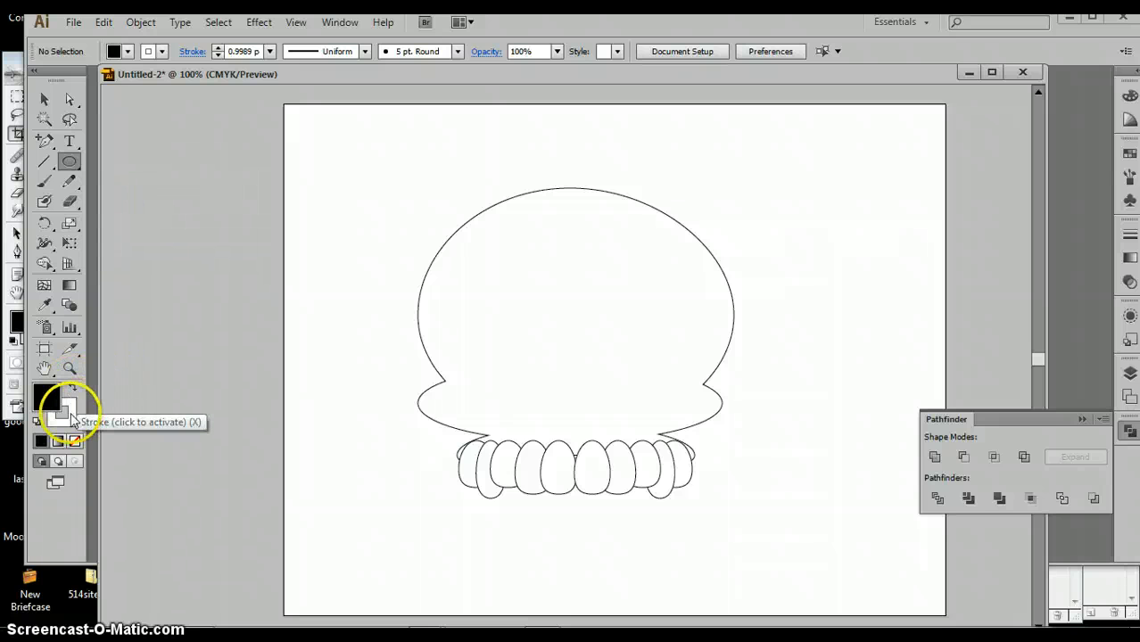
click(66, 409)
click(75, 441)
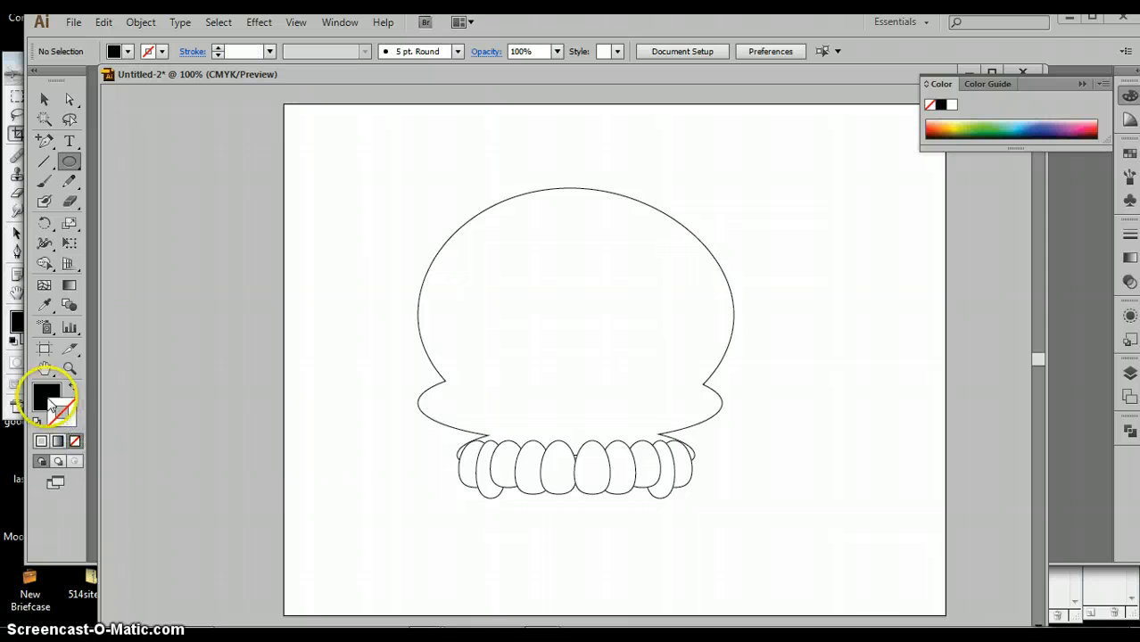
click(44, 394)
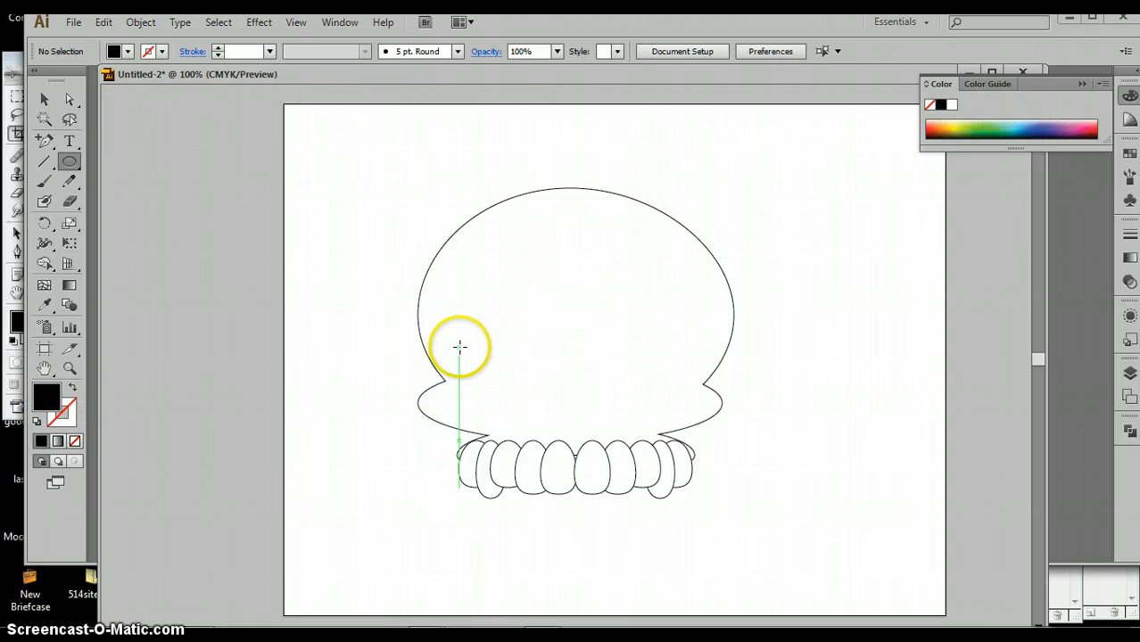
drag(460, 346, 547, 423)
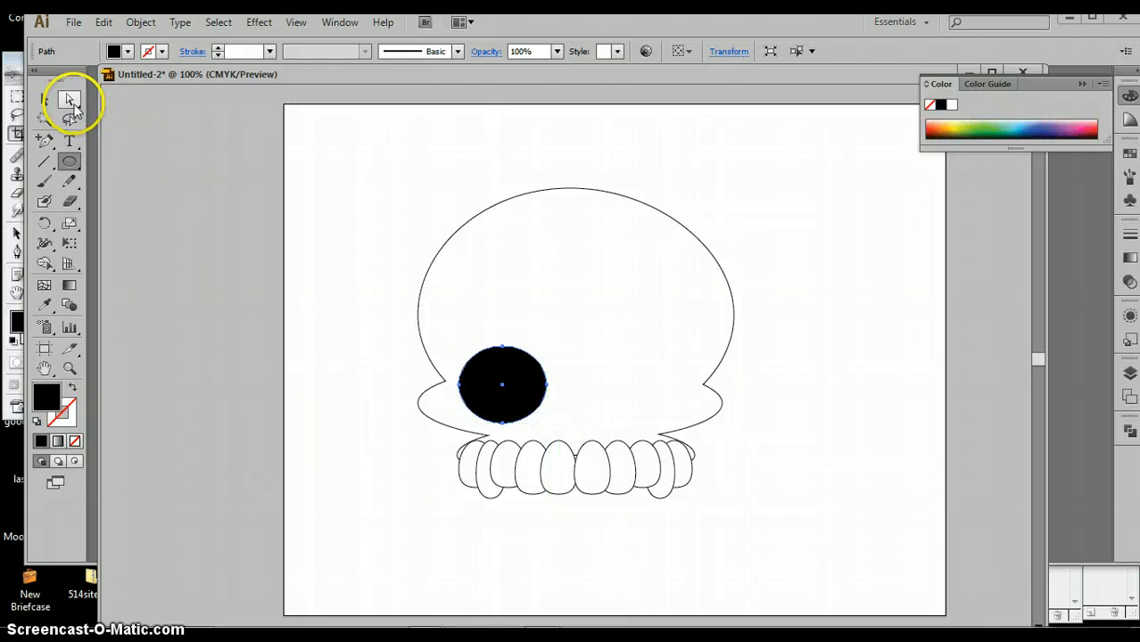
Add an anchor point on the lower-left edge of the black eye socket and pull it slightly outward
alt+click(44, 141)
drag(51, 147, 96, 165)
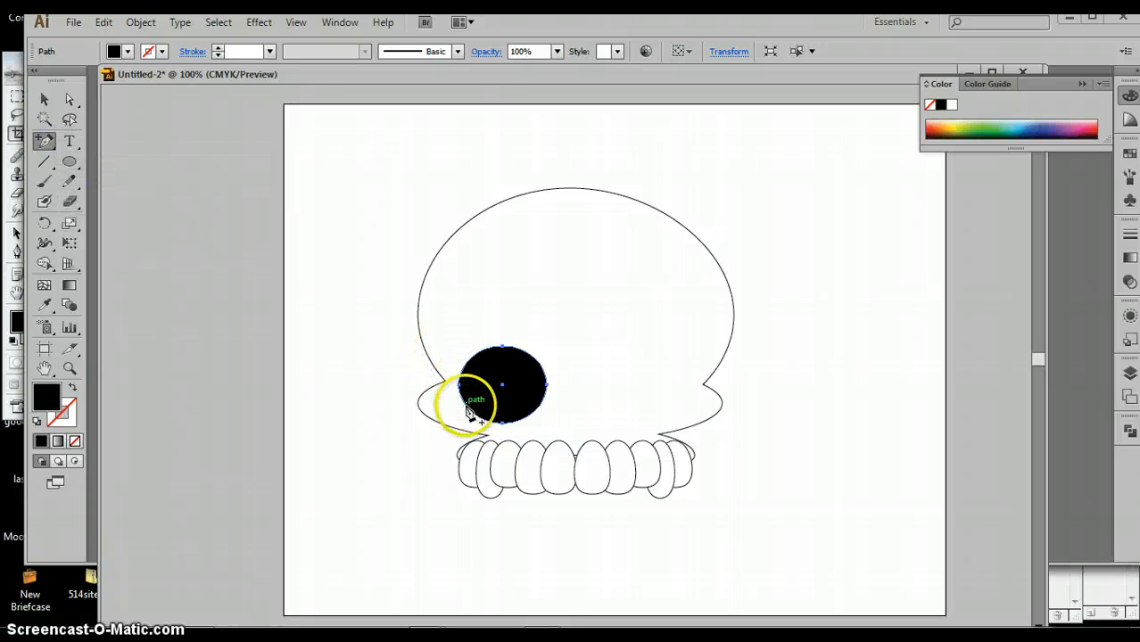
click(470, 410)
click(70, 100)
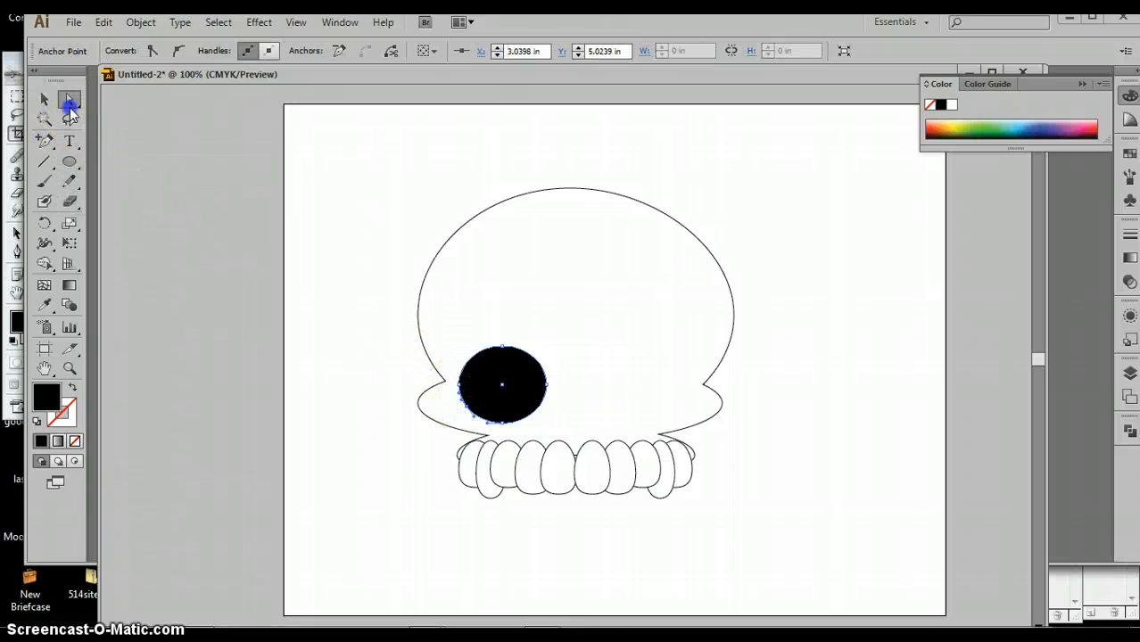
mouse_move(453, 404)
mouse_down()
mouse_move(470, 416)
mouse_move(457, 401)
mouse_up()
key(ctrl+z)
click(381, 387)
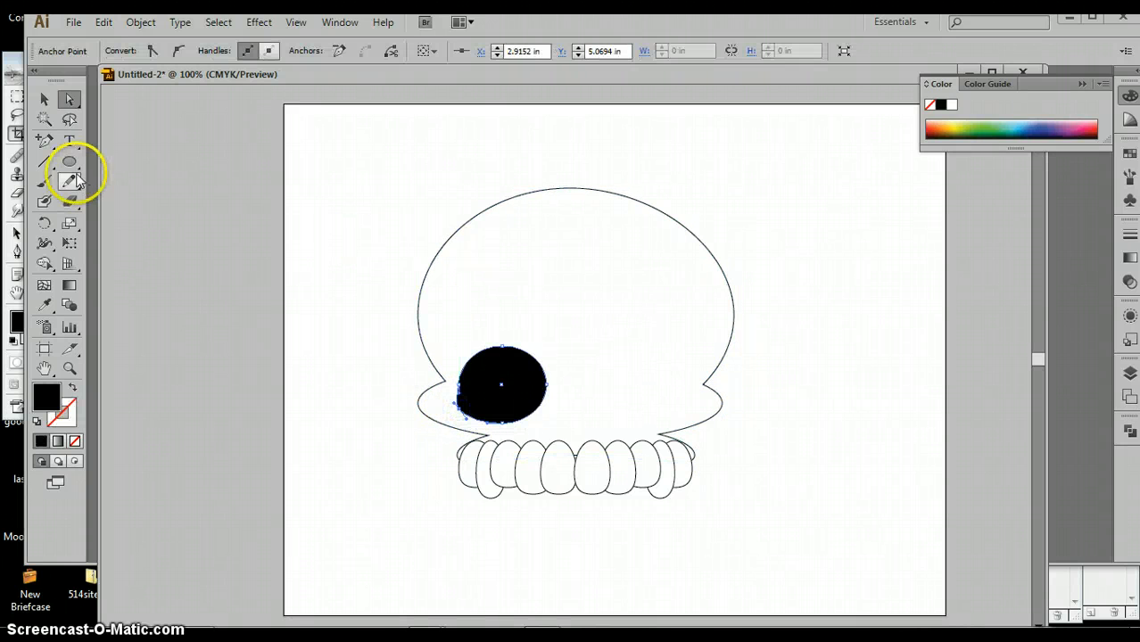
Add an anchor point on the upper-right edge of the black eye socket and pull it slightly outward
drag(44, 141, 107, 160)
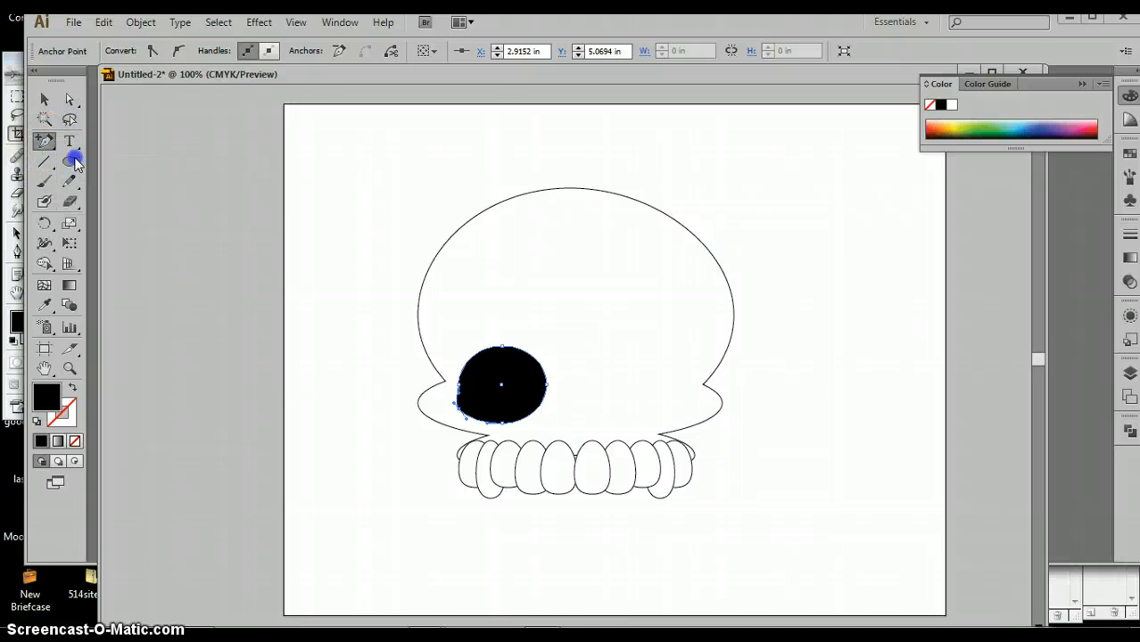
drag(529, 352, 560, 347)
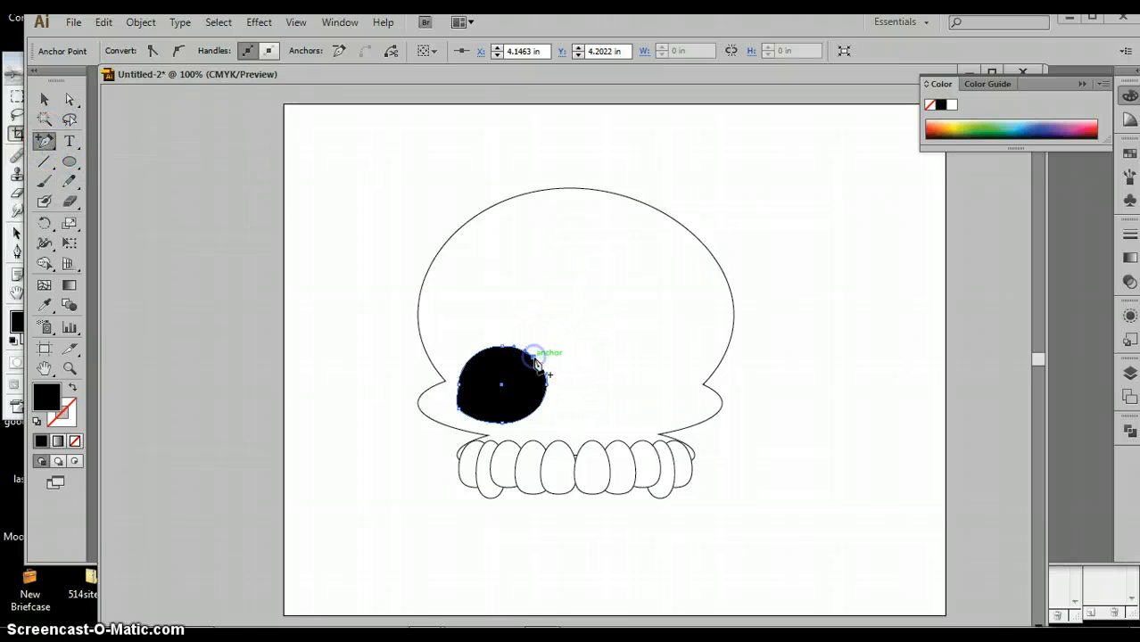
click(69, 99)
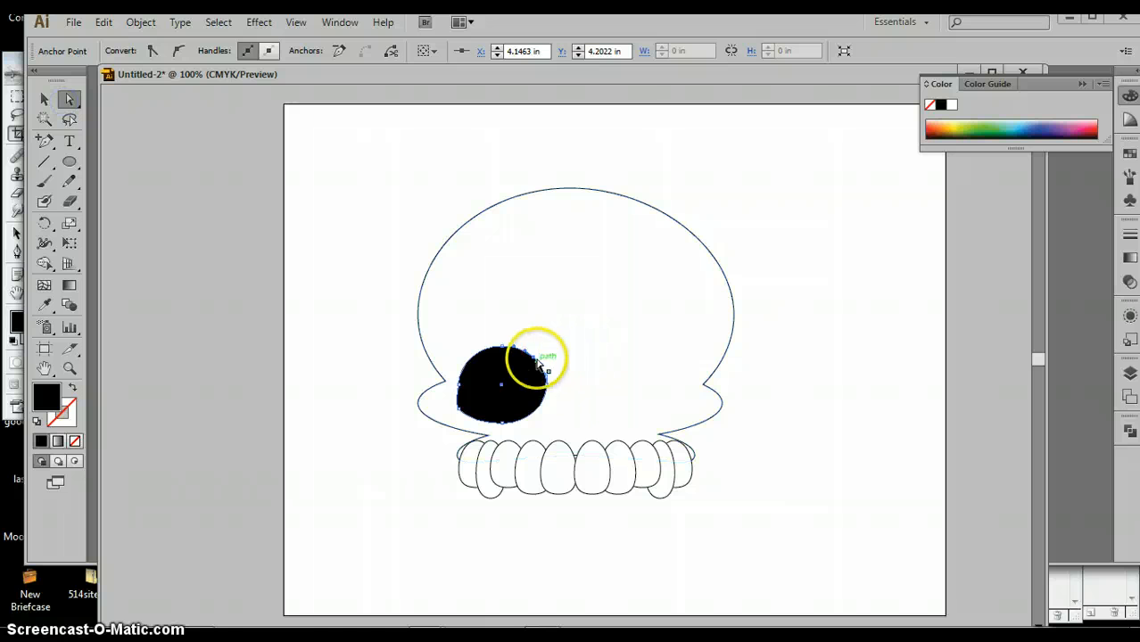
drag(536, 360, 547, 361)
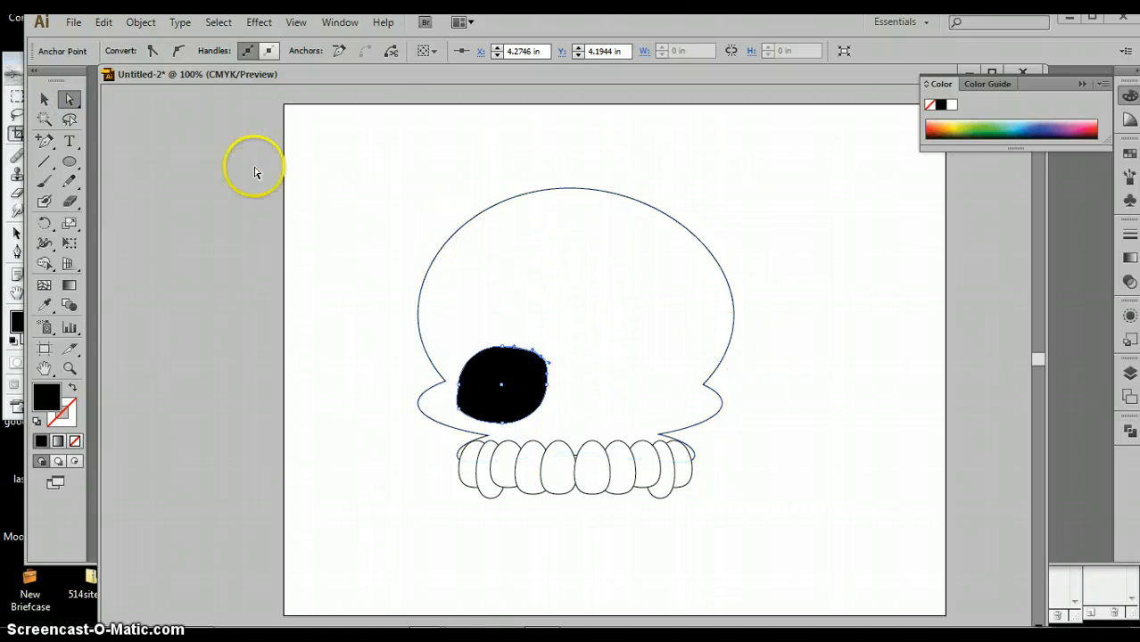
click(43, 99)
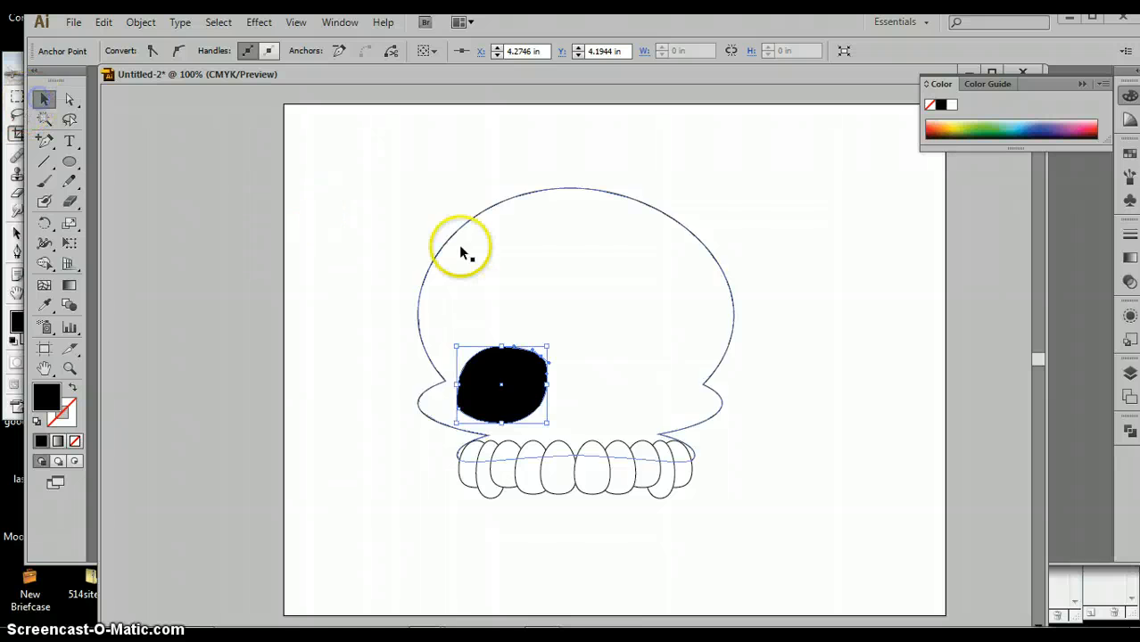
click(399, 207)
Reflect a copy of the eye socket across the vertical axis and place it on the opposite side of the face
click(520, 370)
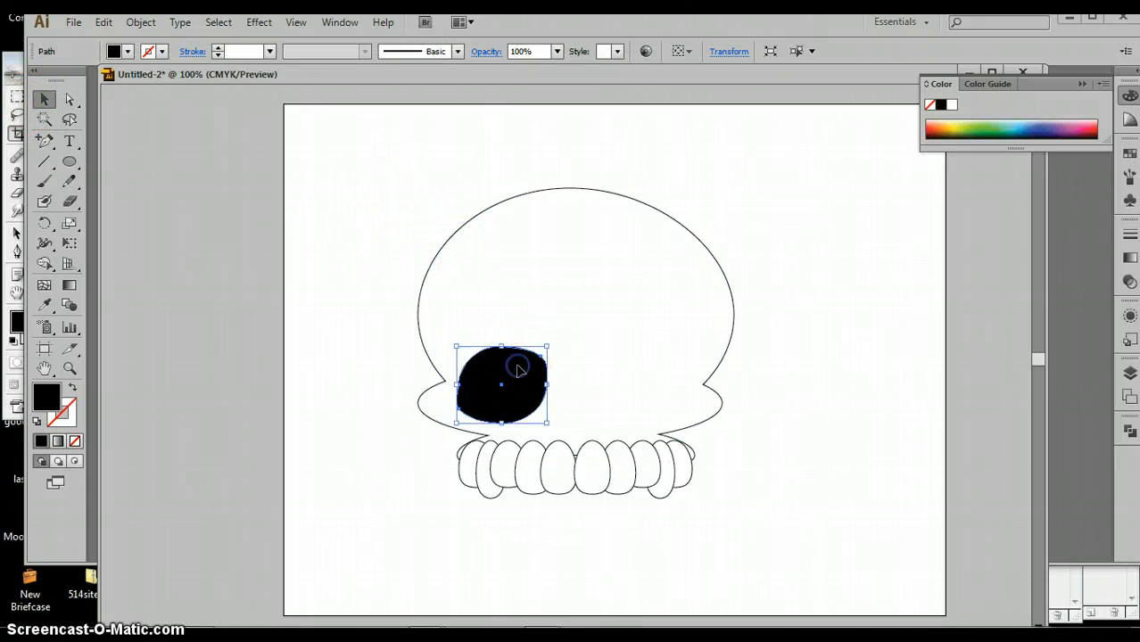
click(140, 25)
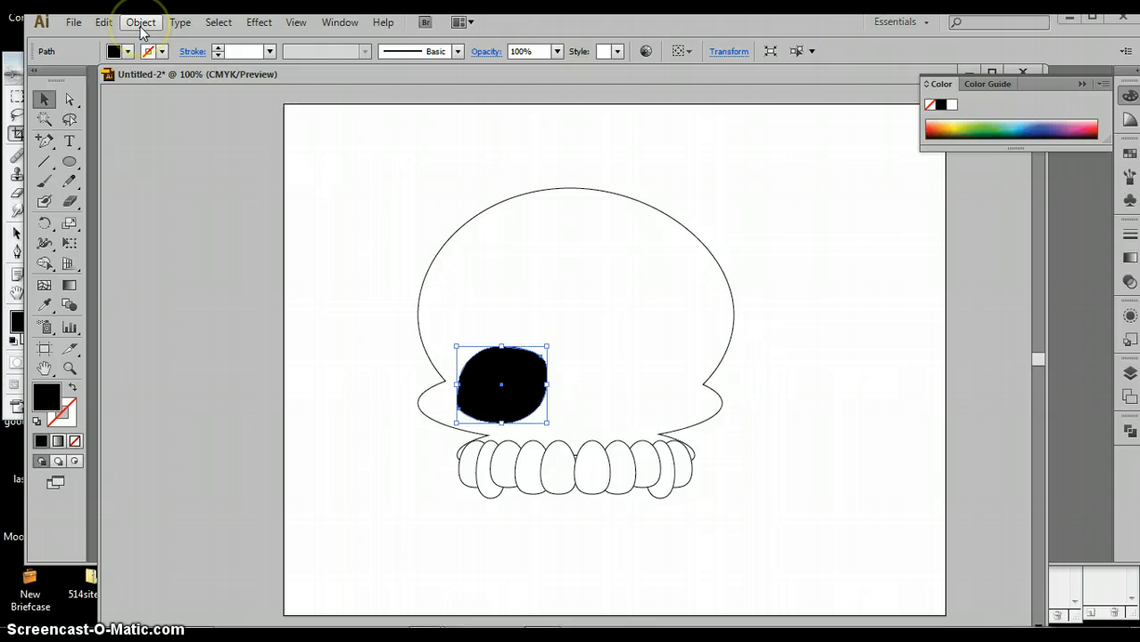
click(140, 25)
mouse_move(147, 41)
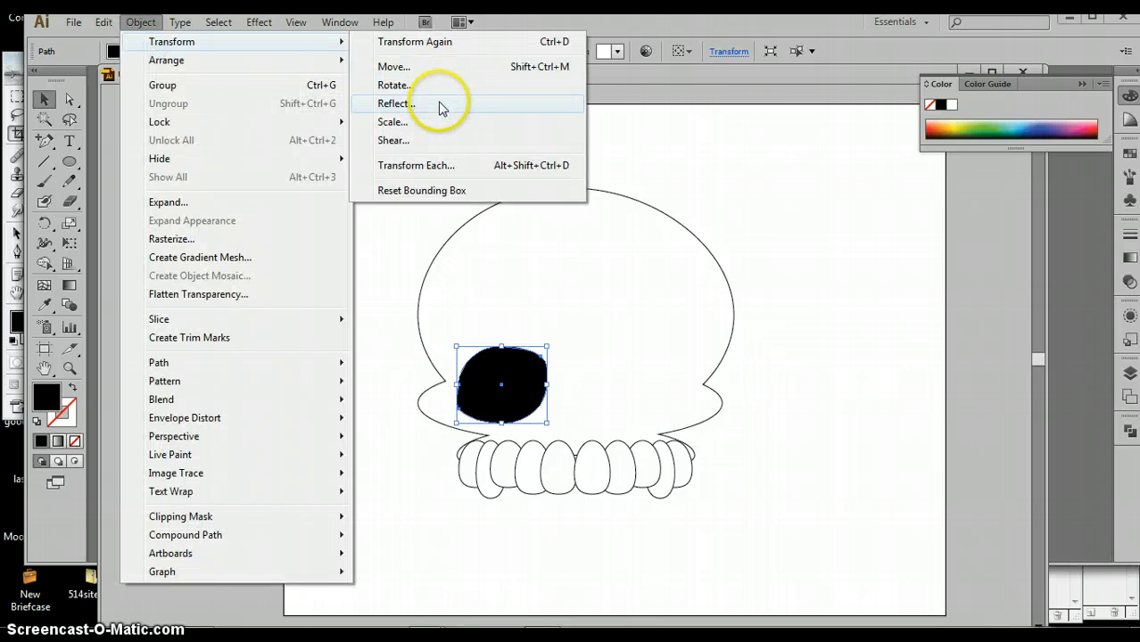
click(439, 105)
click(80, 247)
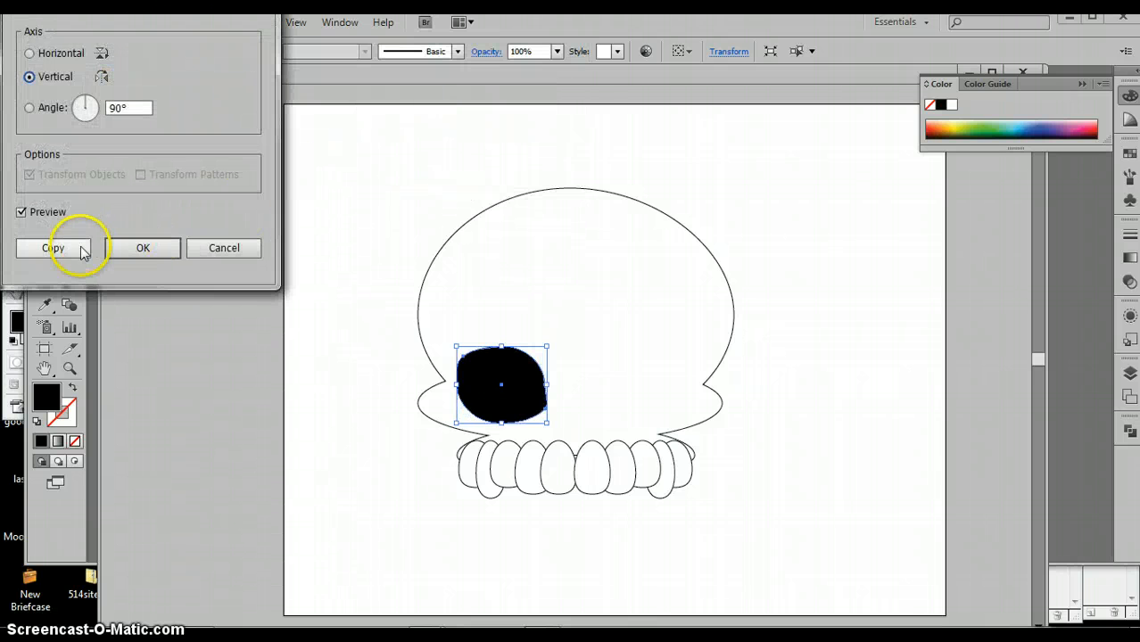
click(522, 376)
drag(513, 382, 661, 374)
click(832, 360)
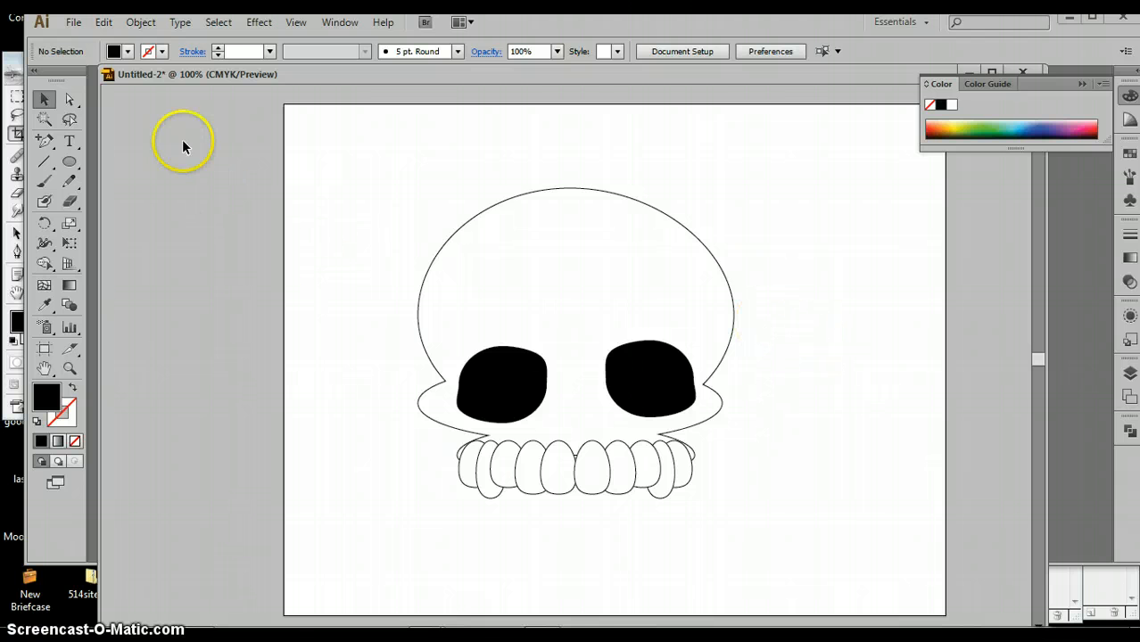
Draw a small black ellipse beside the skull and reshape its anchor points into a pointed, uneven inverted-V nose
click(69, 164)
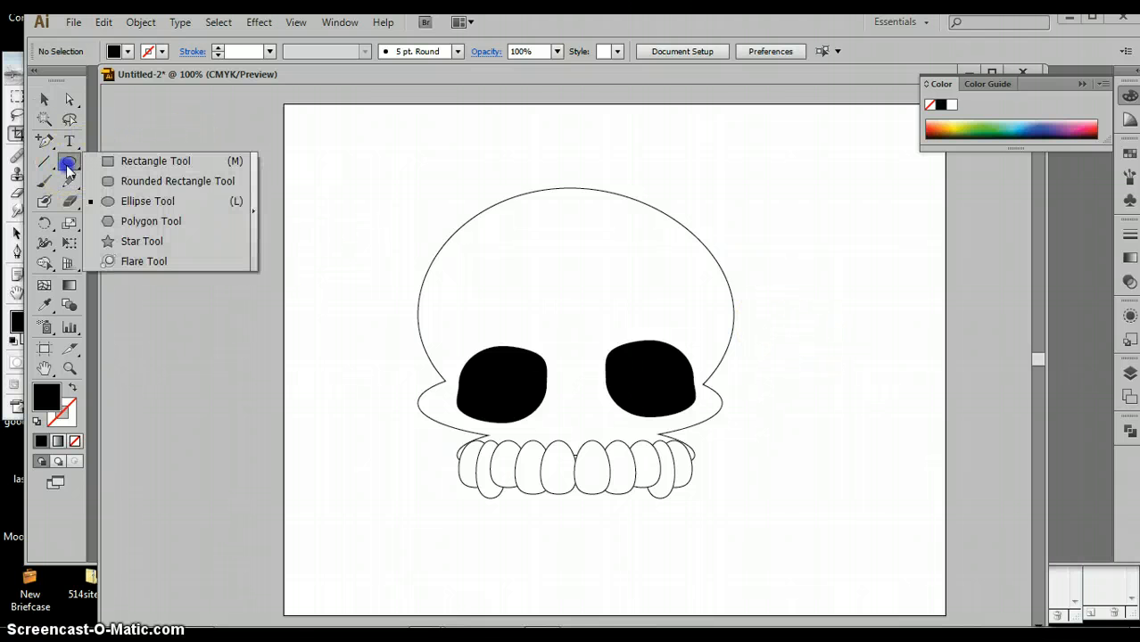
drag(86, 181, 107, 201)
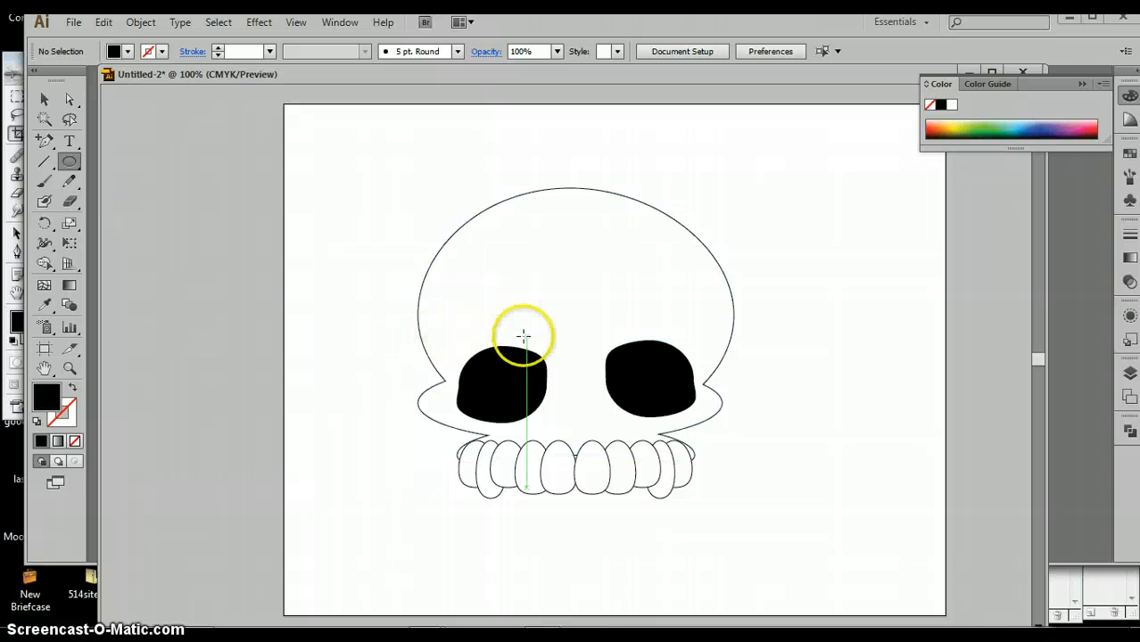
drag(564, 344, 400, 228)
click(69, 99)
click(553, 393)
click(377, 285)
click(379, 254)
click(419, 189)
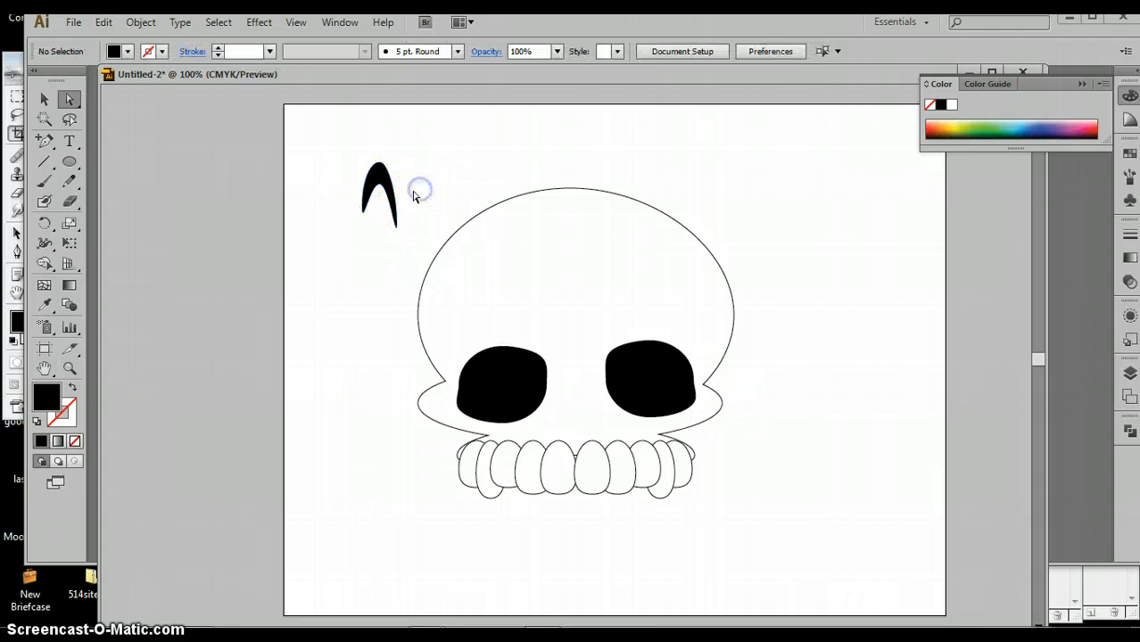
click(370, 207)
click(339, 164)
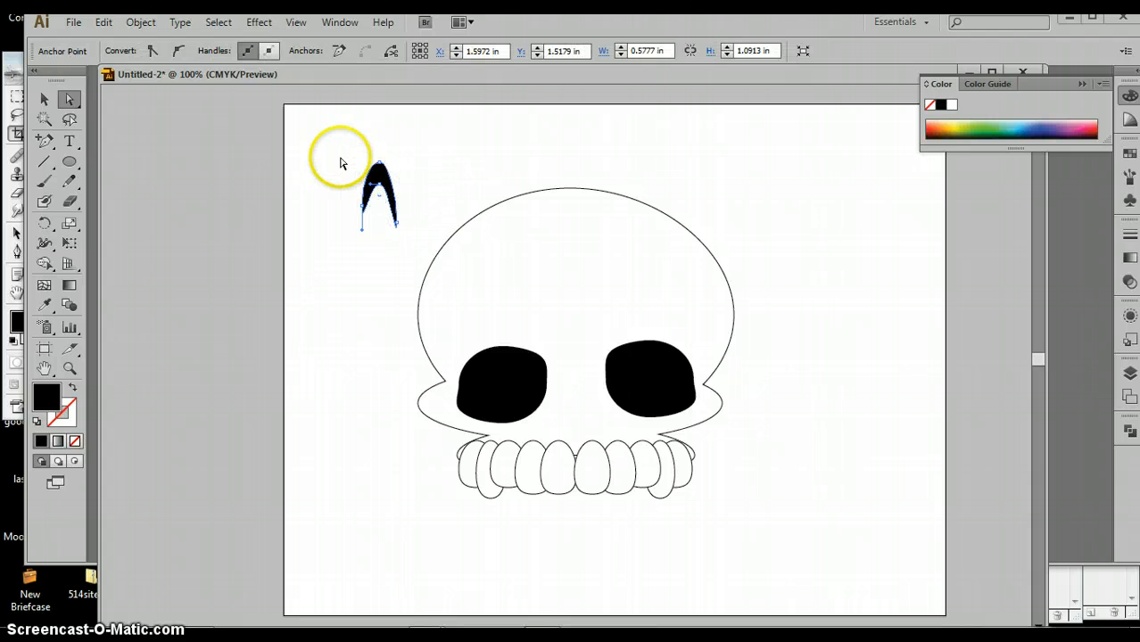
Move the black nose shape into the gap between the two eye sockets, just above the teeth
click(44, 99)
drag(299, 154, 471, 268)
drag(582, 377, 562, 380)
click(824, 340)
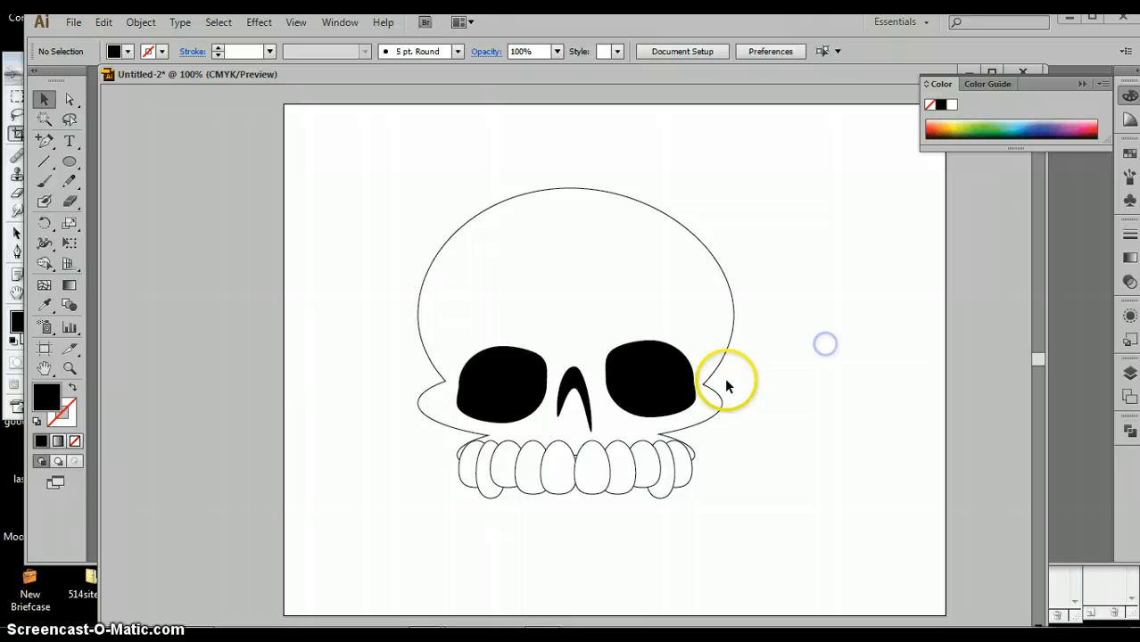
Shift both eye sockets slightly inward toward the nose
click(675, 383)
drag(672, 382, 665, 382)
click(512, 387)
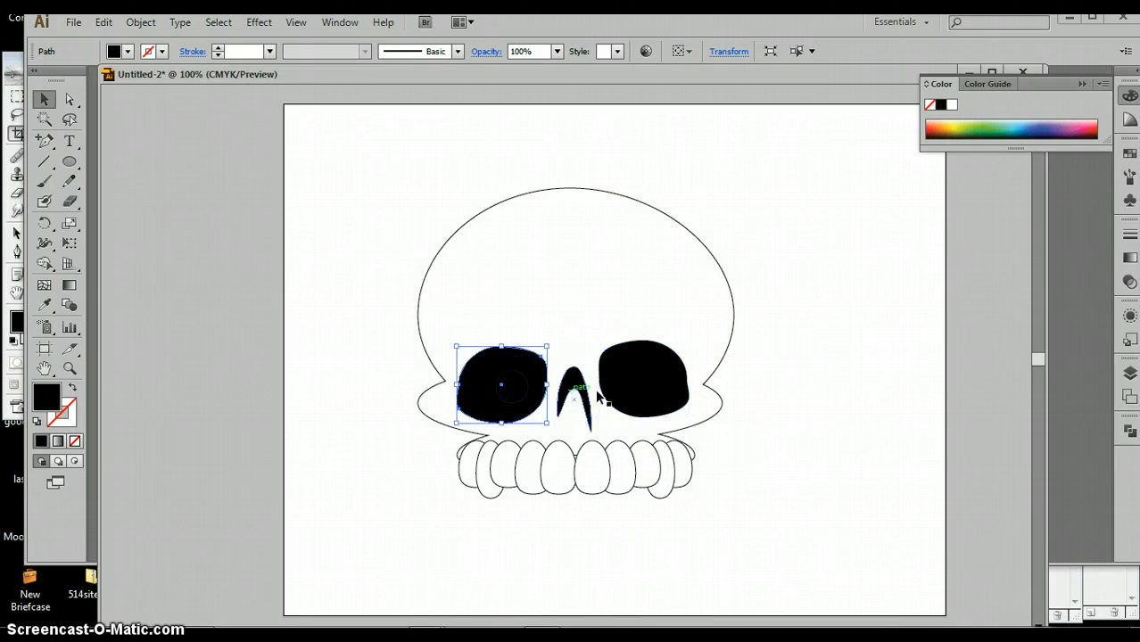
click(794, 350)
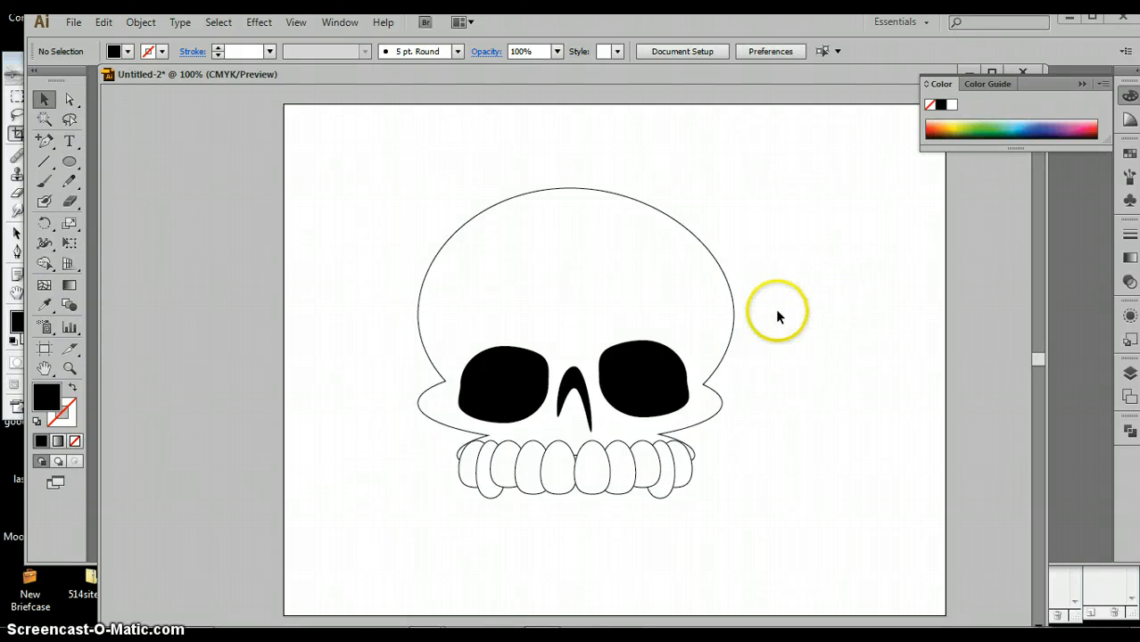
Select the whole skull and scale it down proportionally to a little under half its size
ctrl+alt+click(580, 324)
ctrl+alt+click(581, 325)
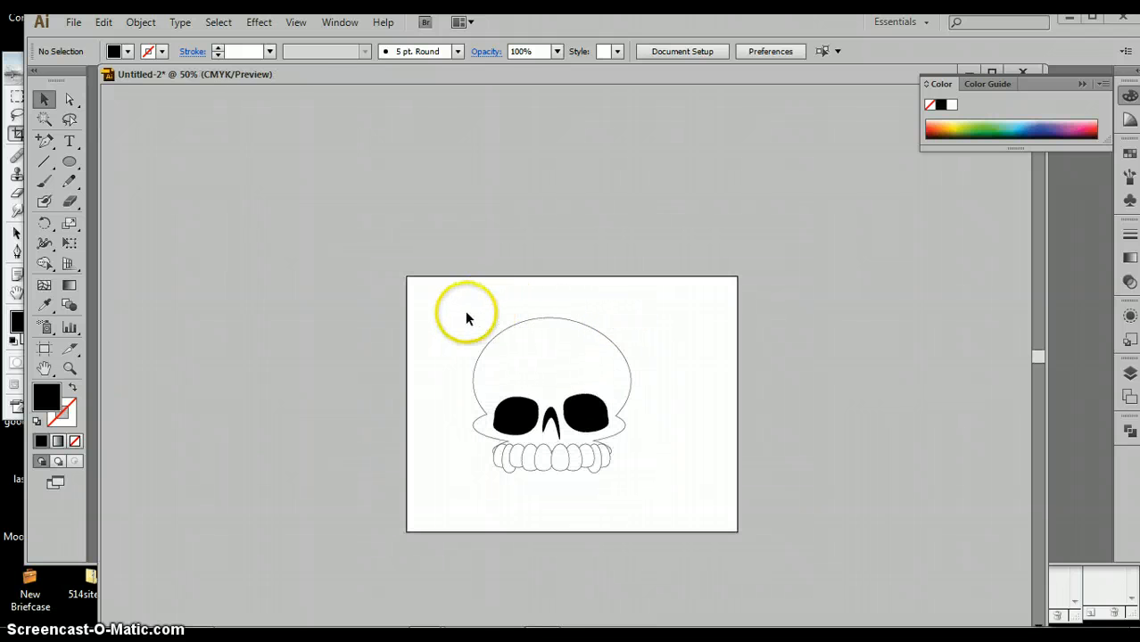
drag(456, 311, 659, 488)
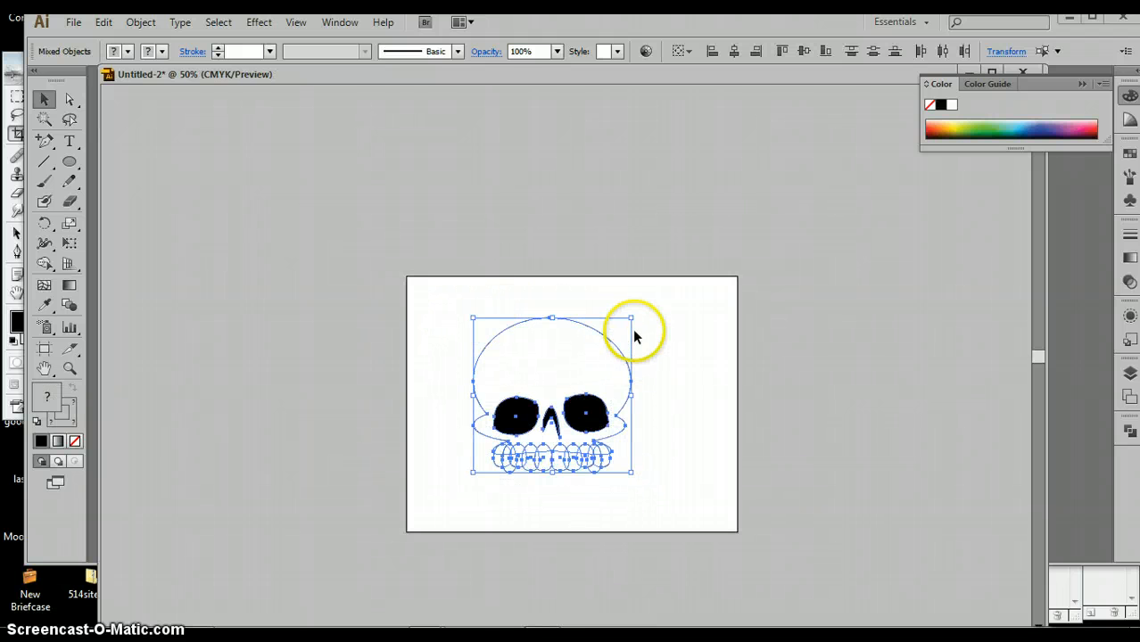
drag(632, 318, 565, 407)
click(659, 409)
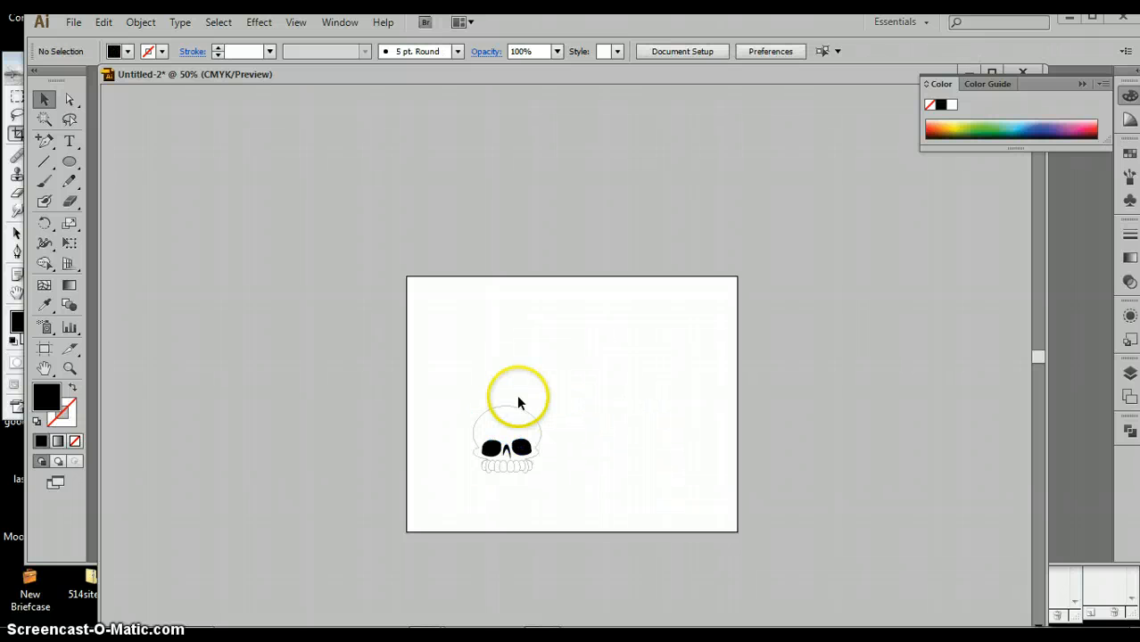
Show the rulers and frame the skull with horizontal guides at about 4 and 7.2 in and vertical guides at about 1.3 and 4.9 in
drag(457, 394, 544, 478)
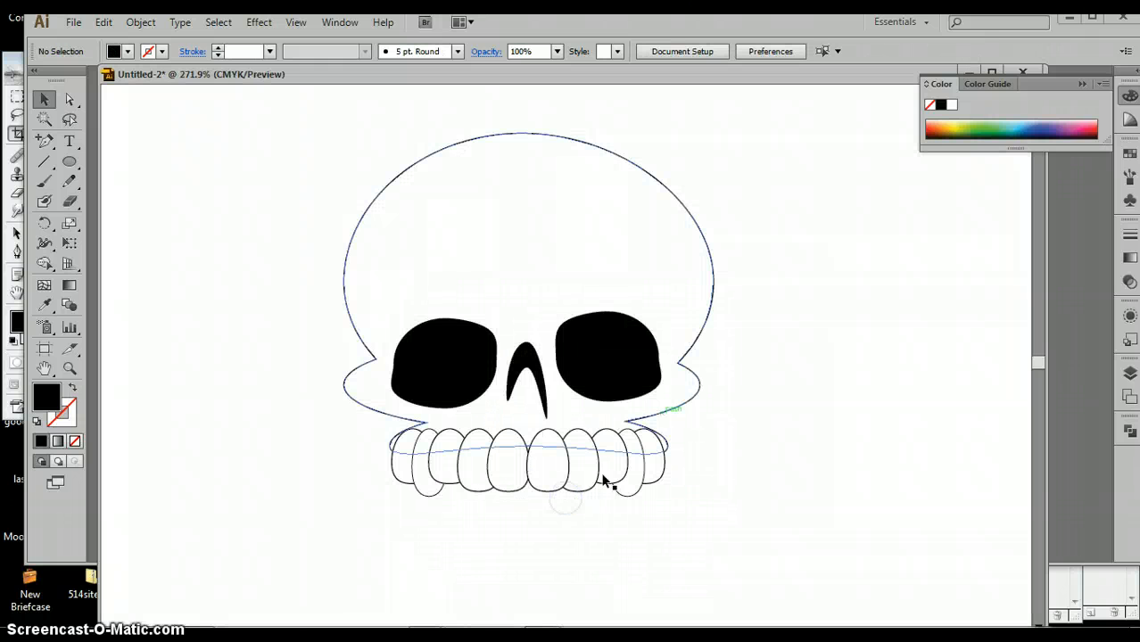
click(518, 308)
click(518, 307)
click(616, 359)
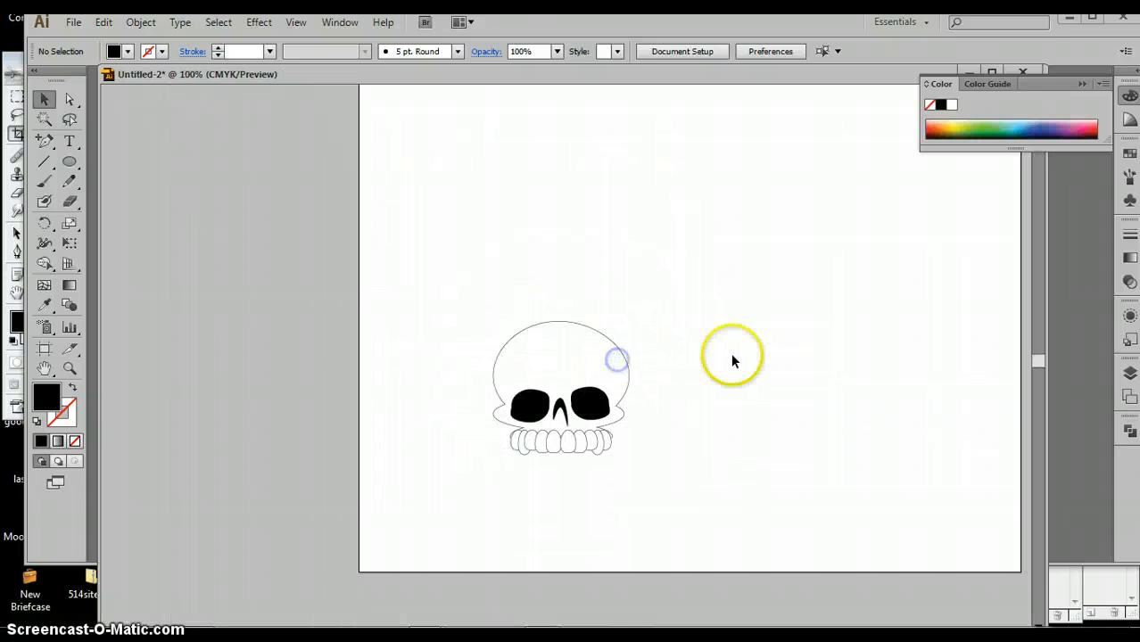
drag(710, 367, 700, 339)
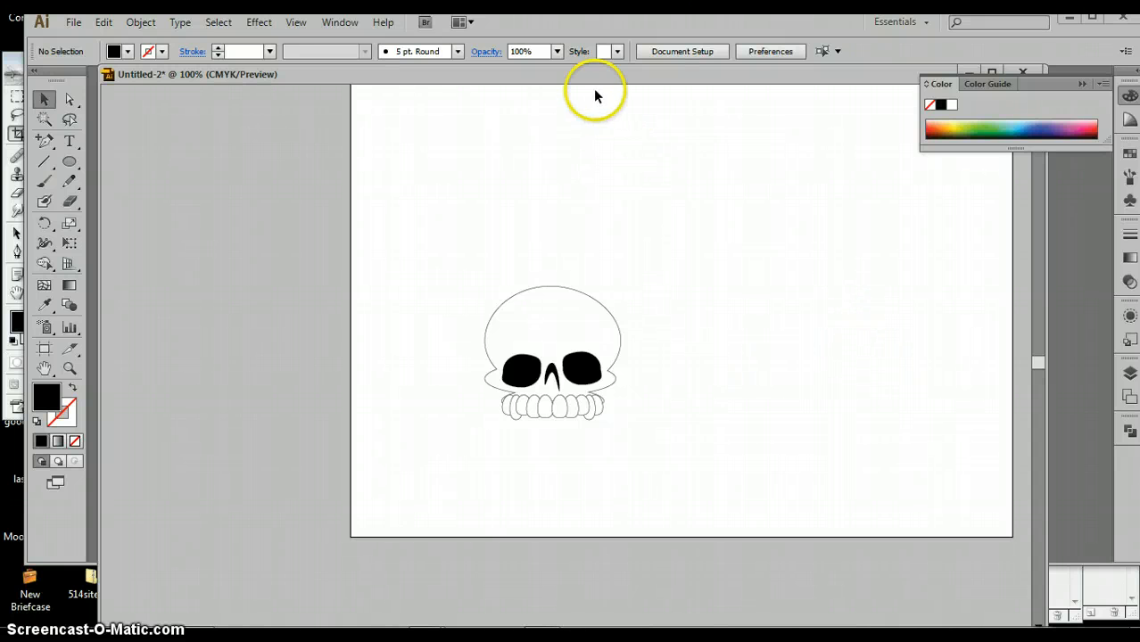
drag(589, 78, 587, 102)
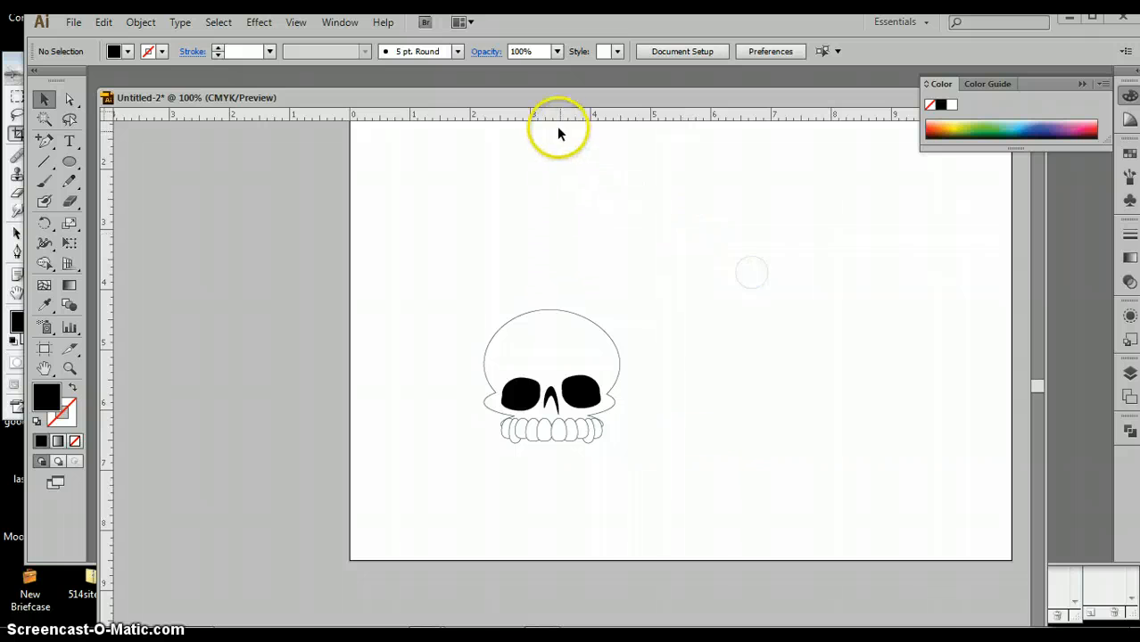
drag(556, 118, 576, 290)
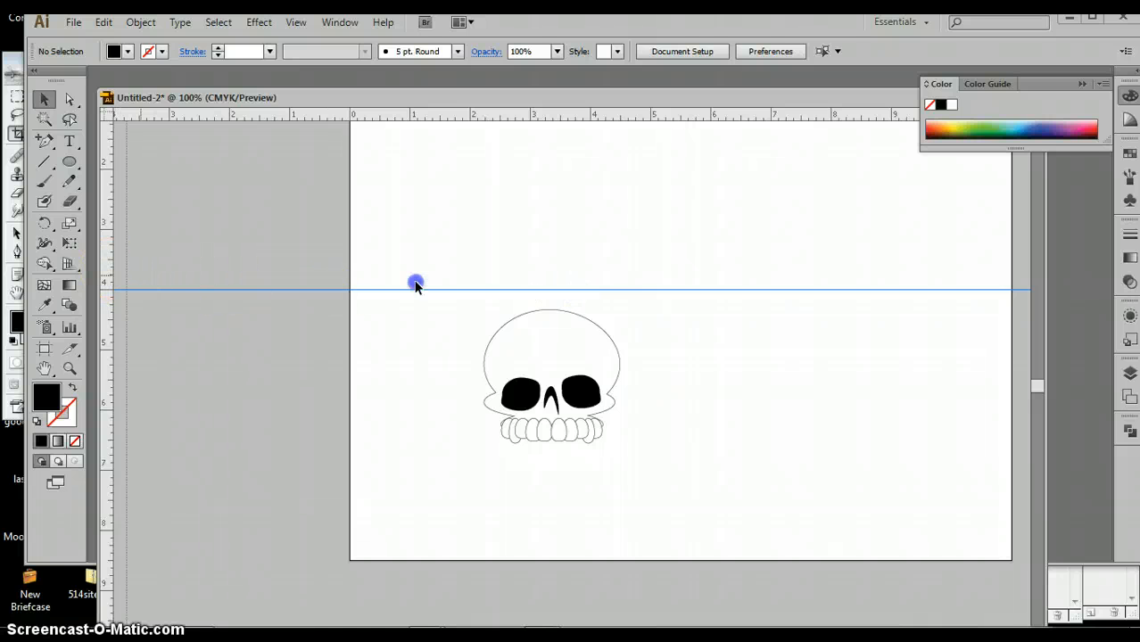
drag(416, 284, 642, 301)
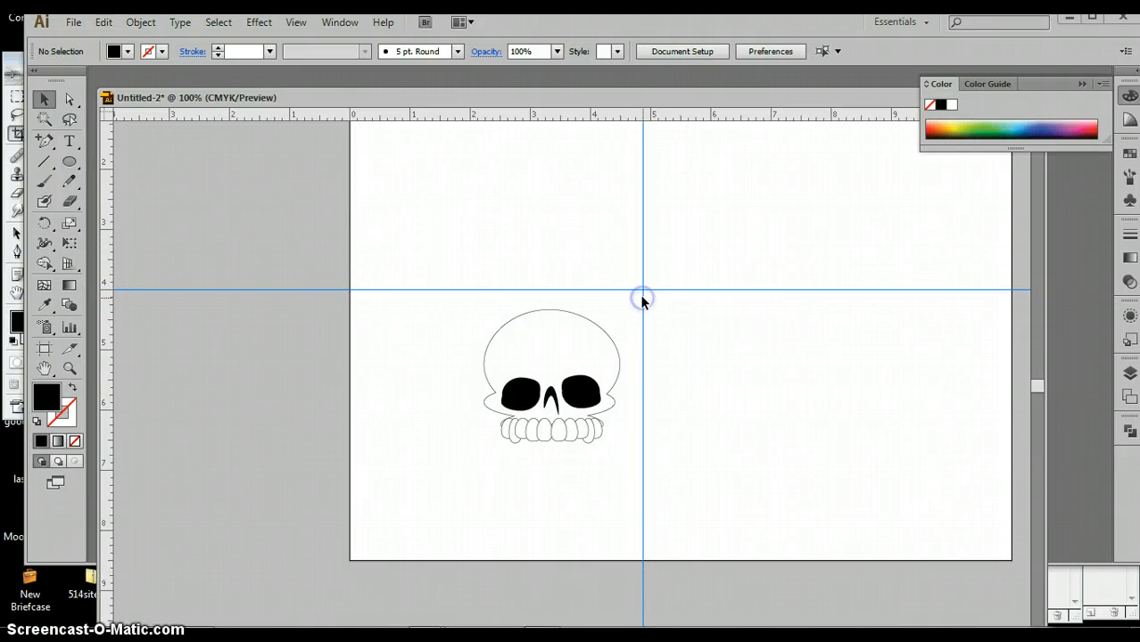
drag(548, 121, 602, 488)
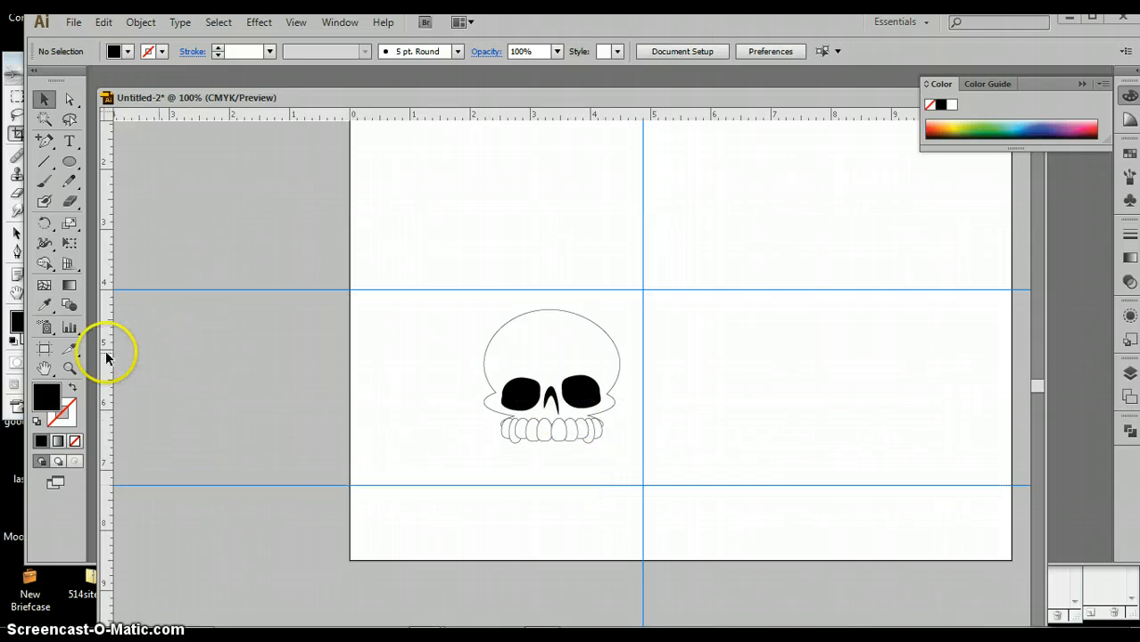
drag(111, 358, 427, 375)
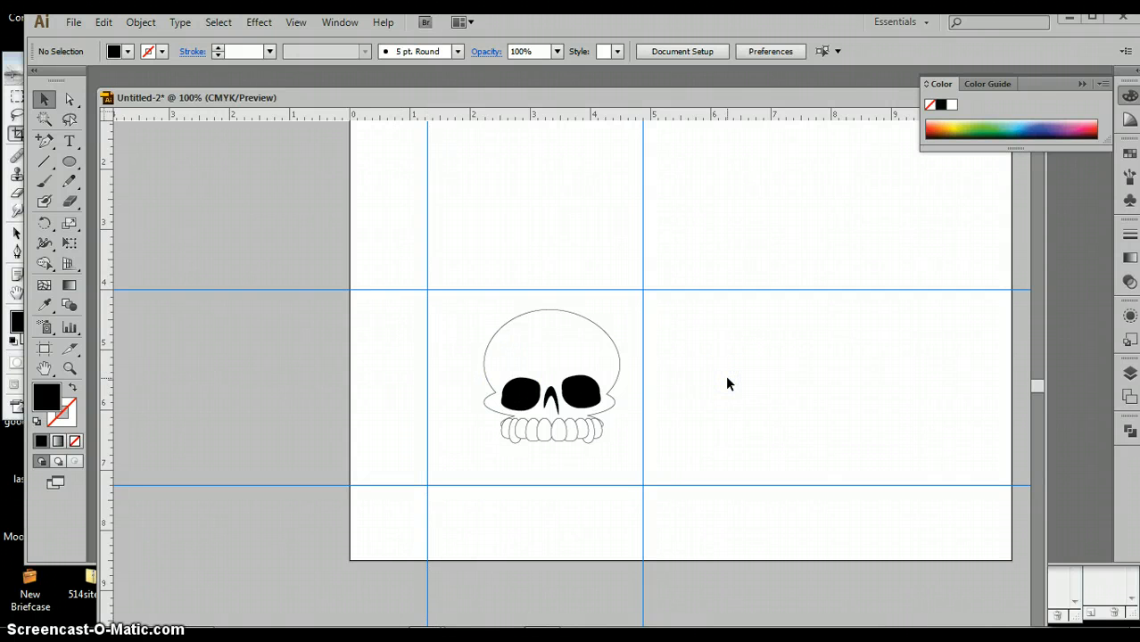
Select all parts of the skull and group them
drag(468, 303, 631, 453)
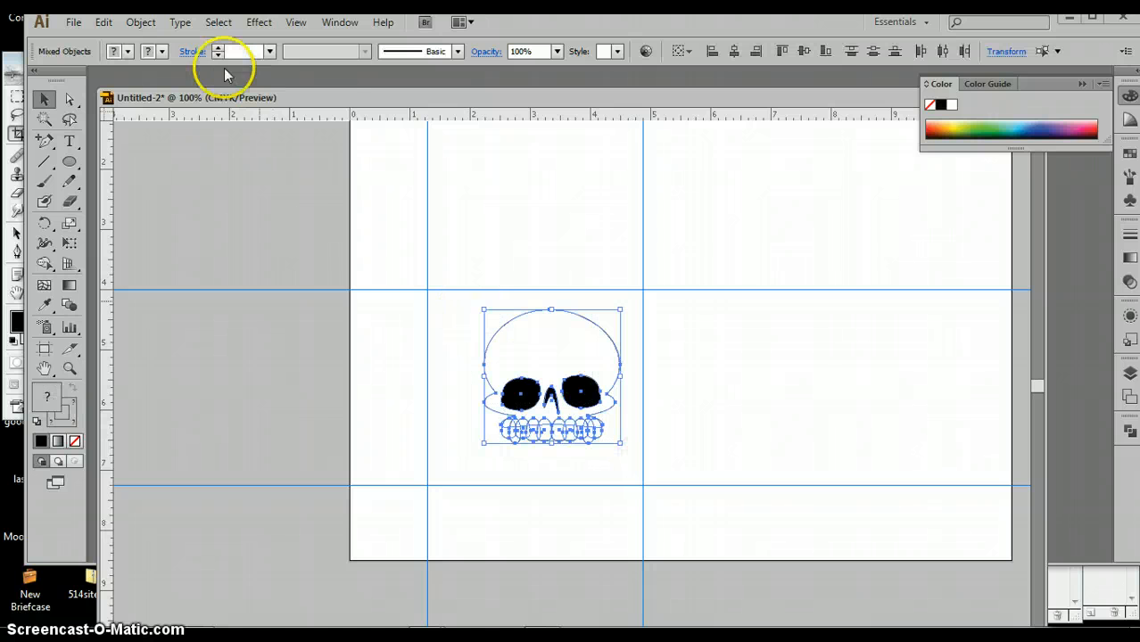
click(140, 23)
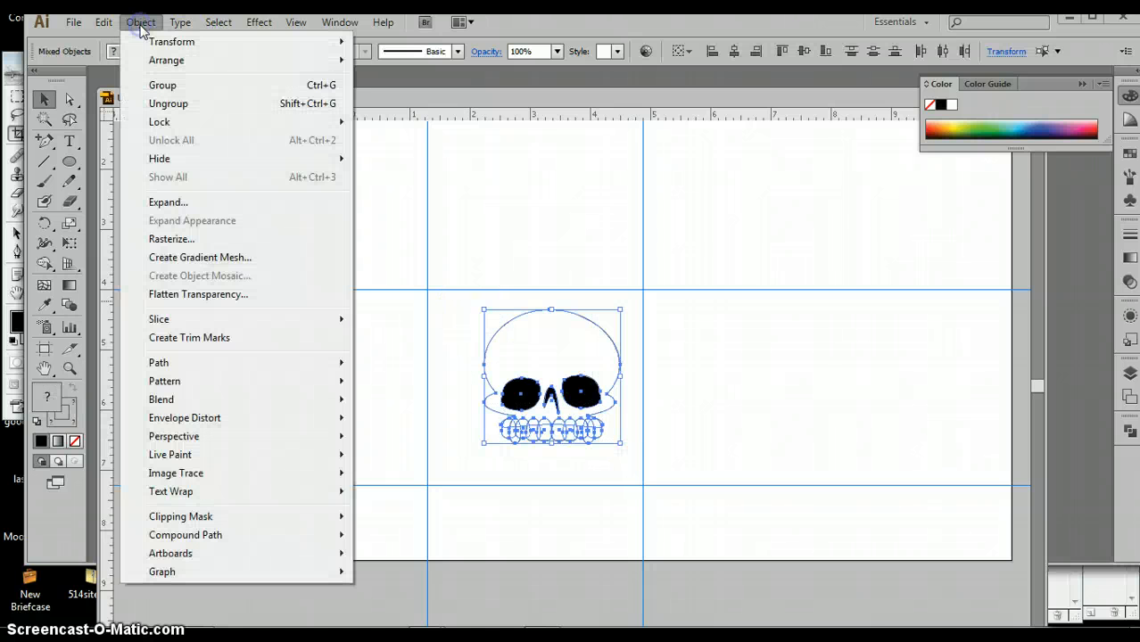
click(161, 85)
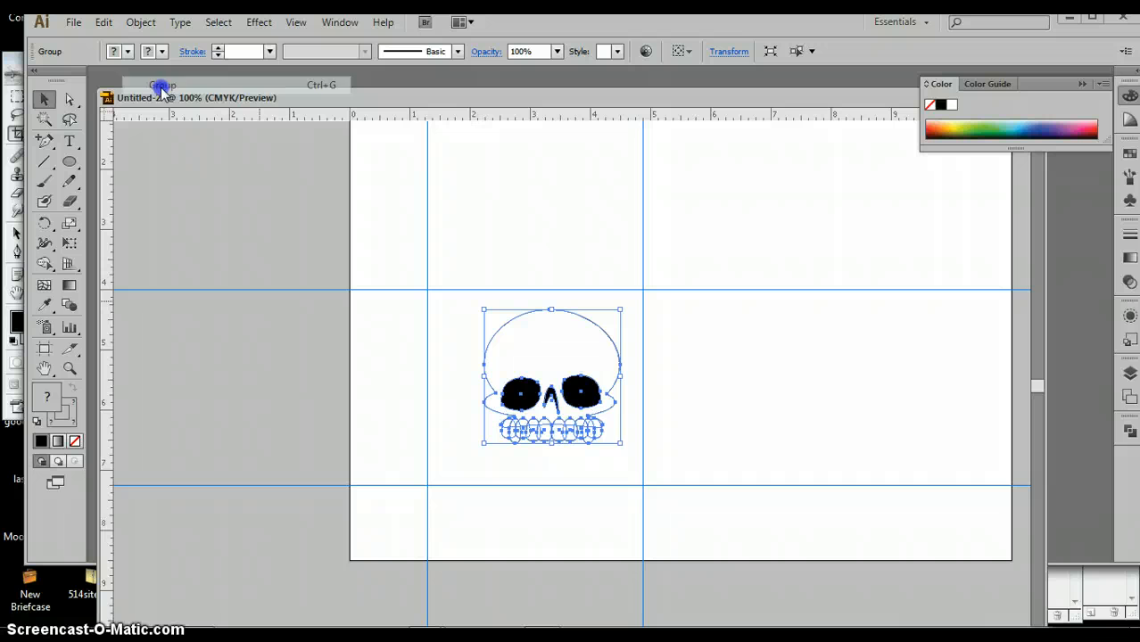
Expand the fill and stroke of the grouped skull
click(139, 22)
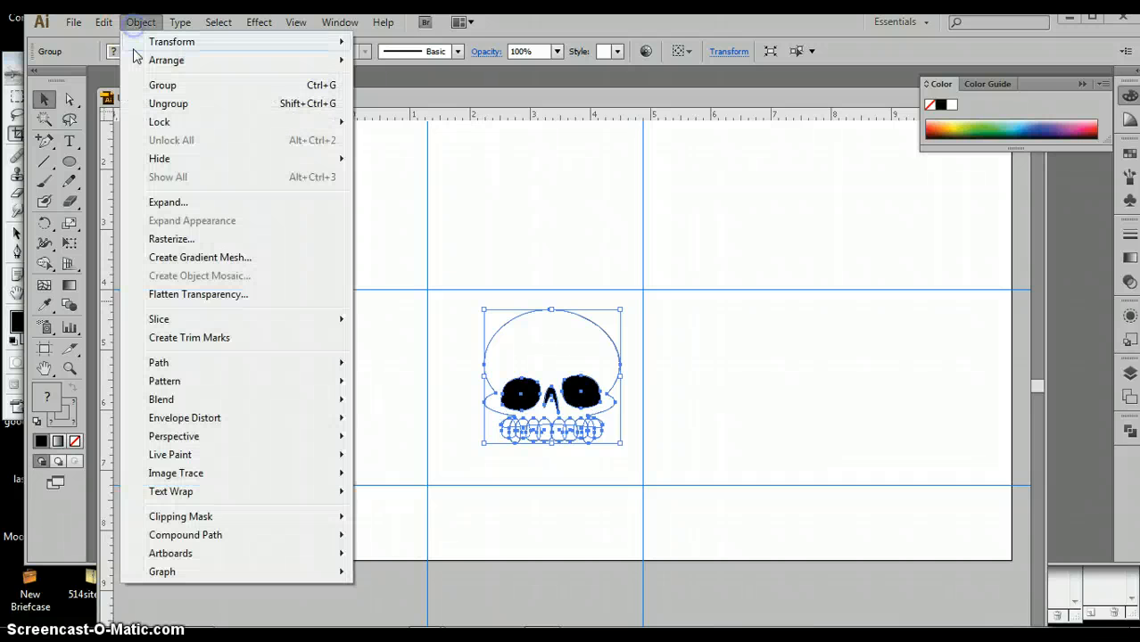
click(167, 203)
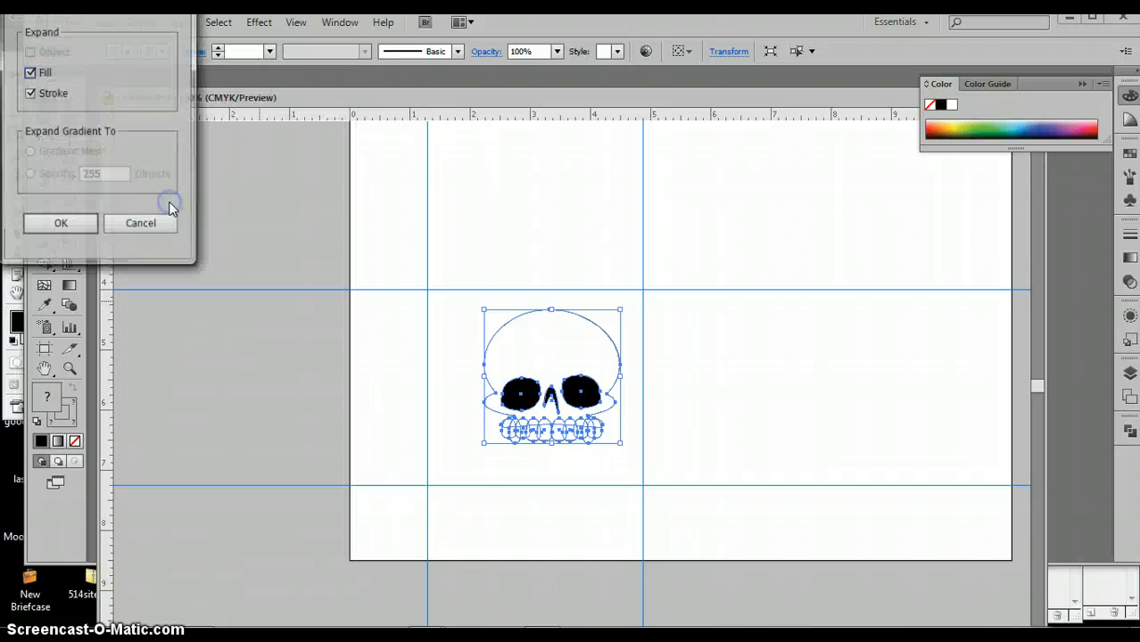
click(60, 225)
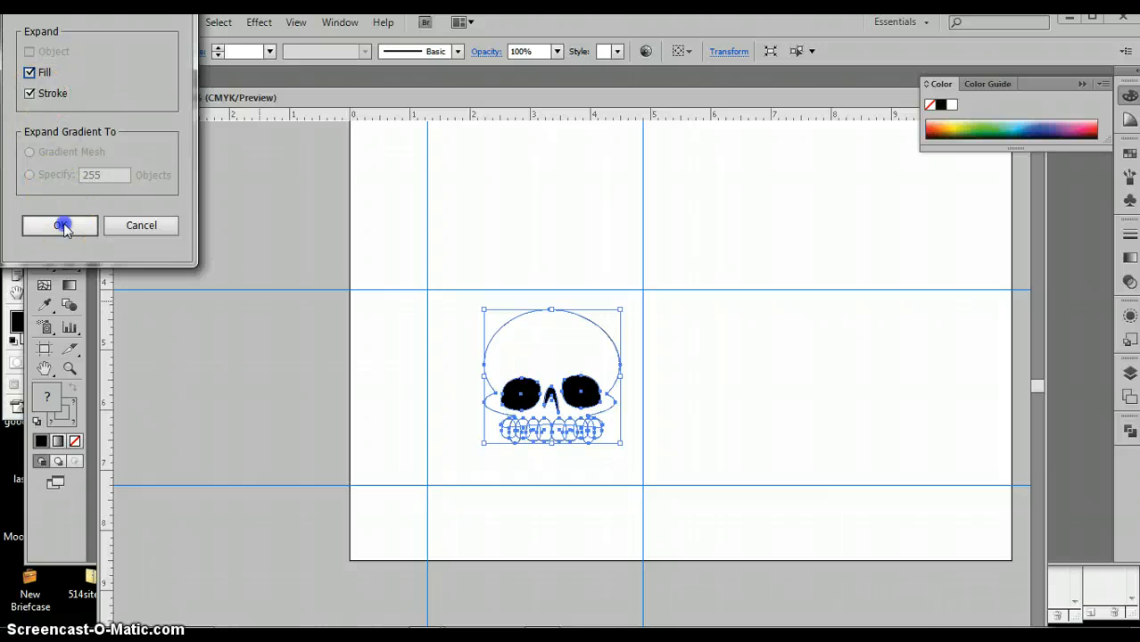
click(722, 375)
click(592, 394)
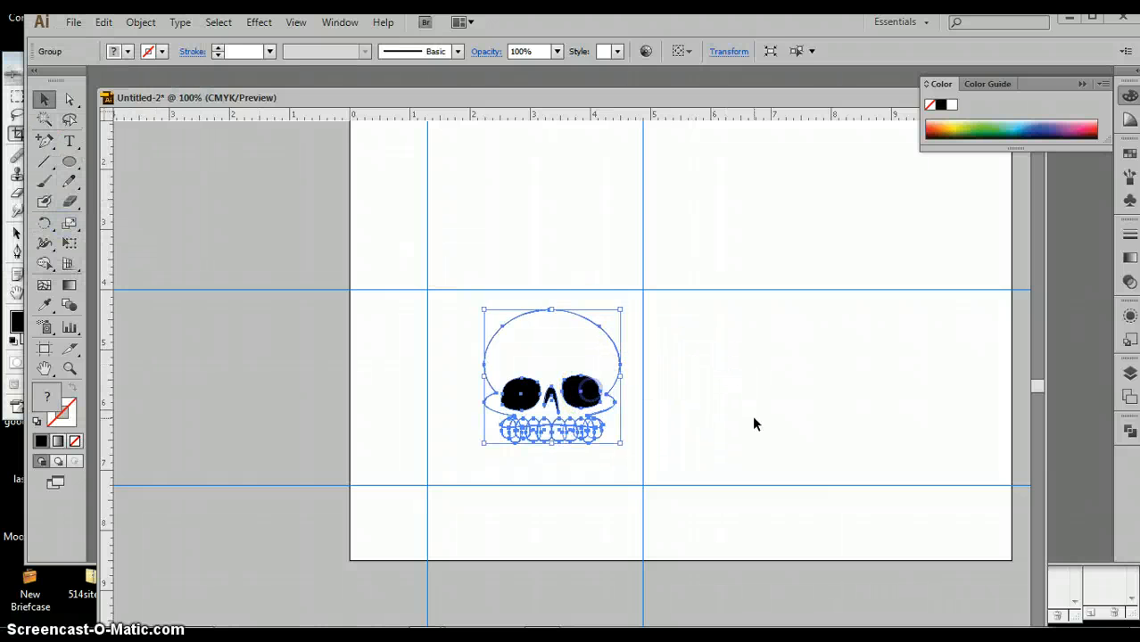
Duplicate the skull, scale the copy to about half size and place it overlapping the large skull's upper-left side
drag(591, 398, 739, 263)
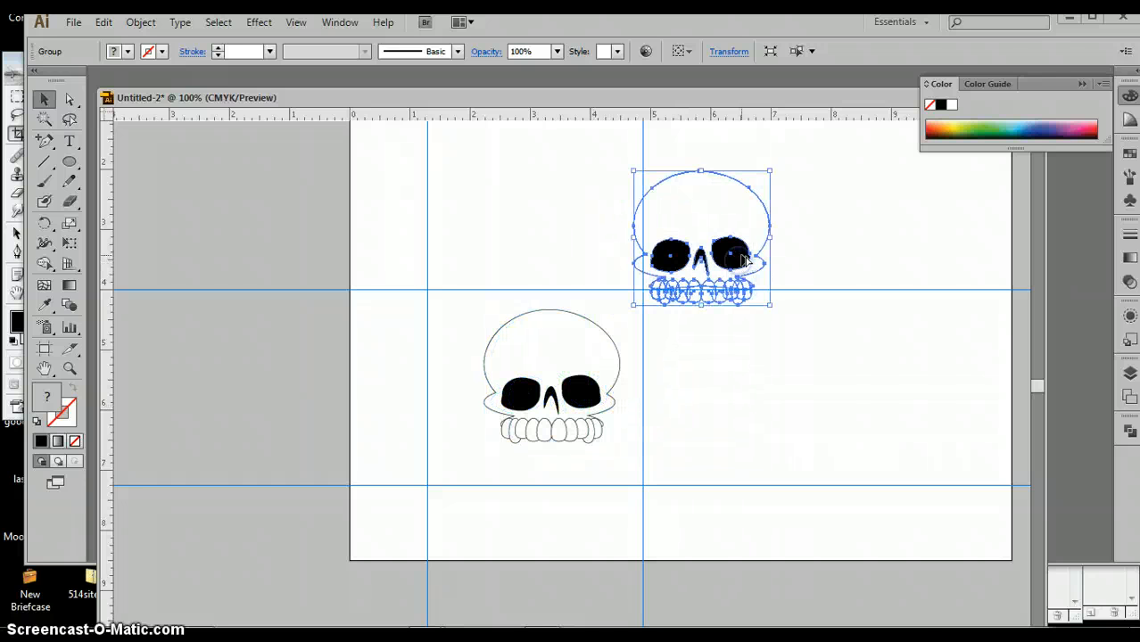
drag(768, 171, 484, 327)
click(530, 203)
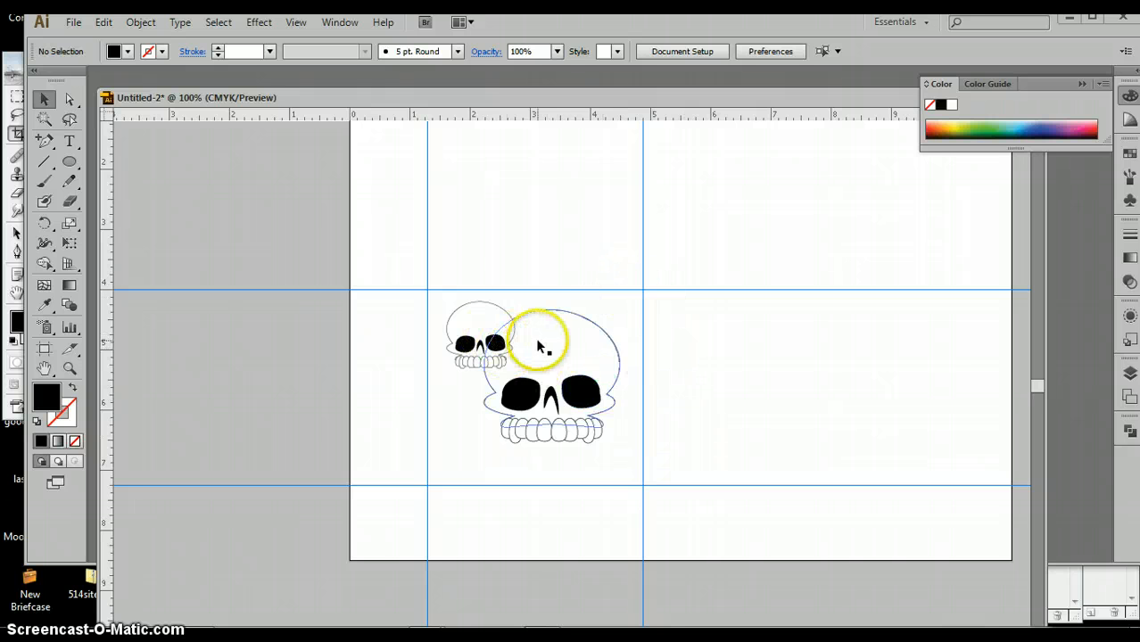
Duplicate the large skull, scale the copy to a little under two thirds and place it against the large skull's lower-left side
drag(550, 343, 427, 404)
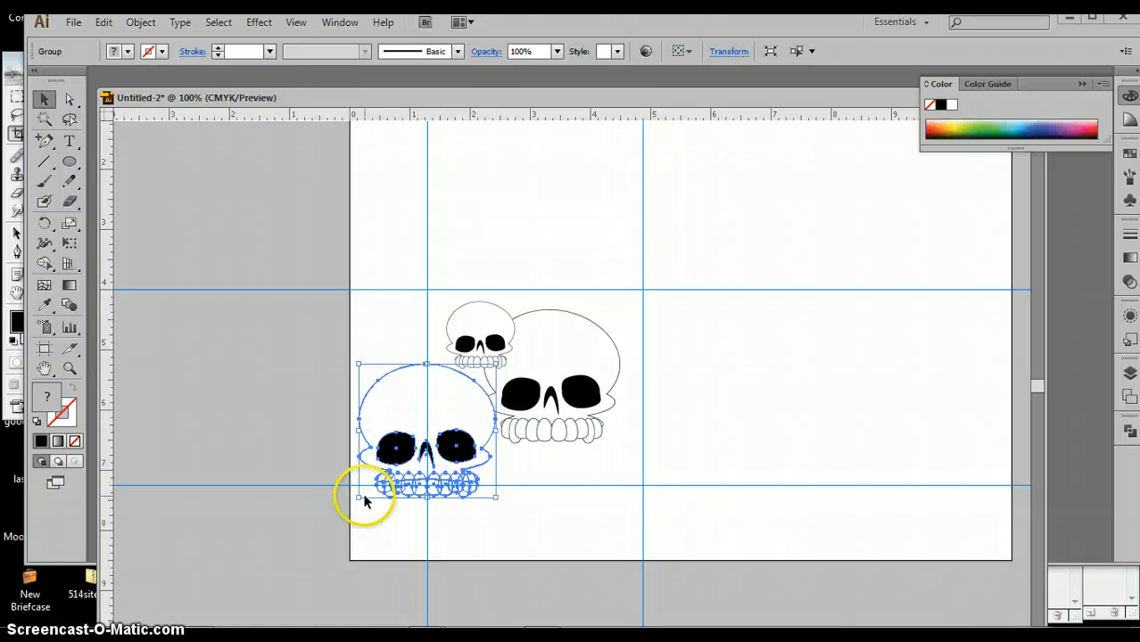
drag(358, 493, 375, 481)
drag(393, 457, 409, 453)
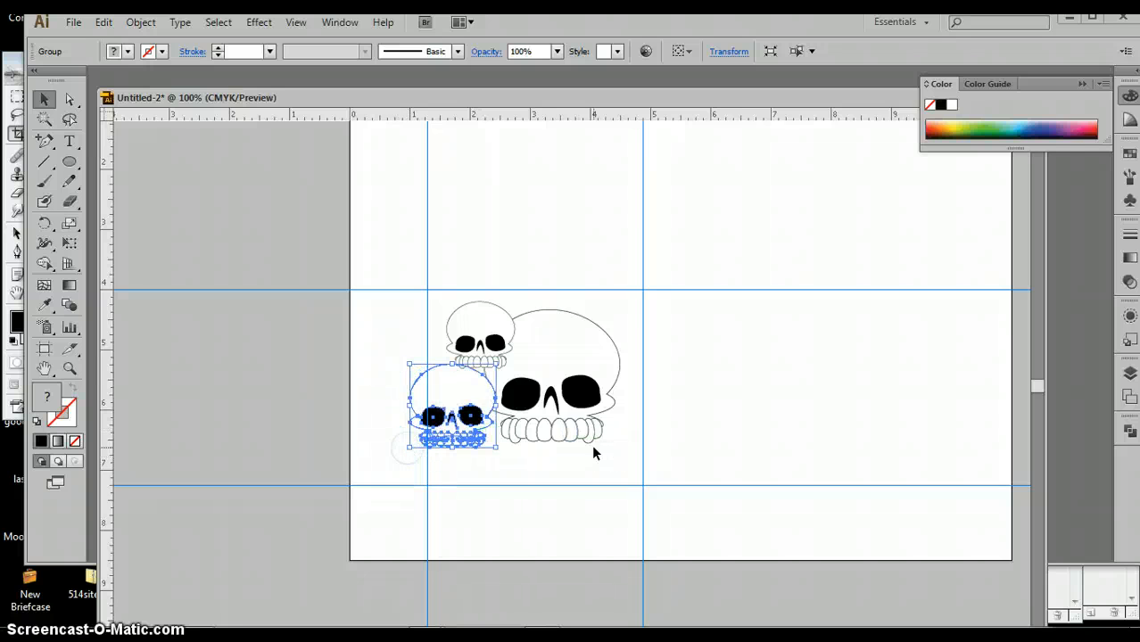
click(736, 417)
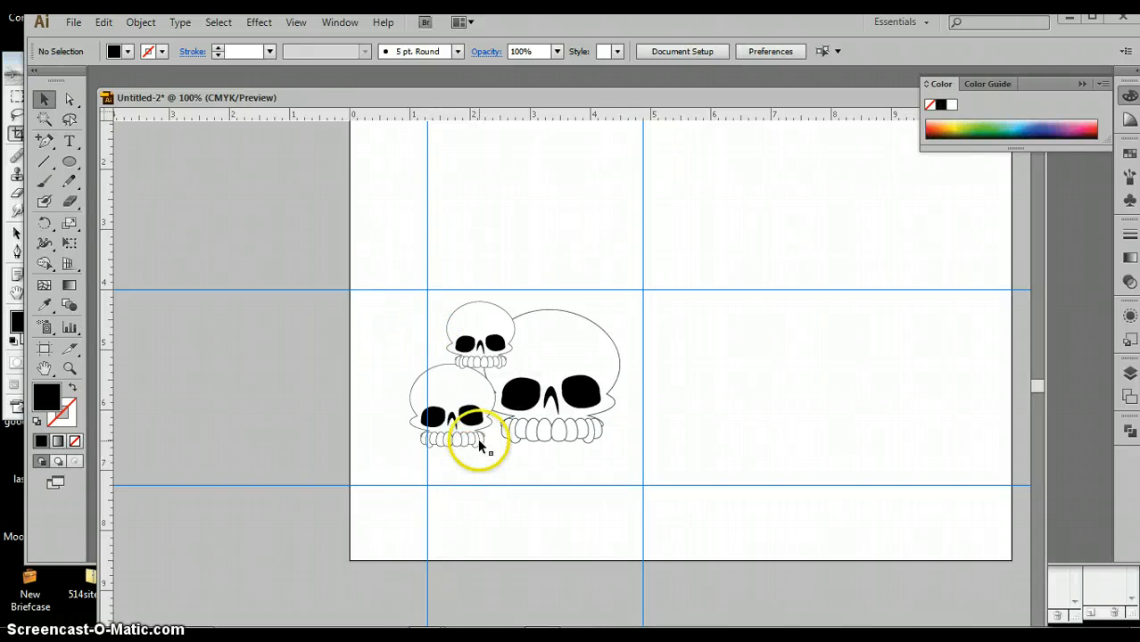
Duplicate the medium skull at roughly half its size, placing one tiny copy beside the upper-left skull and another over the large skull's upper-right edge
click(461, 393)
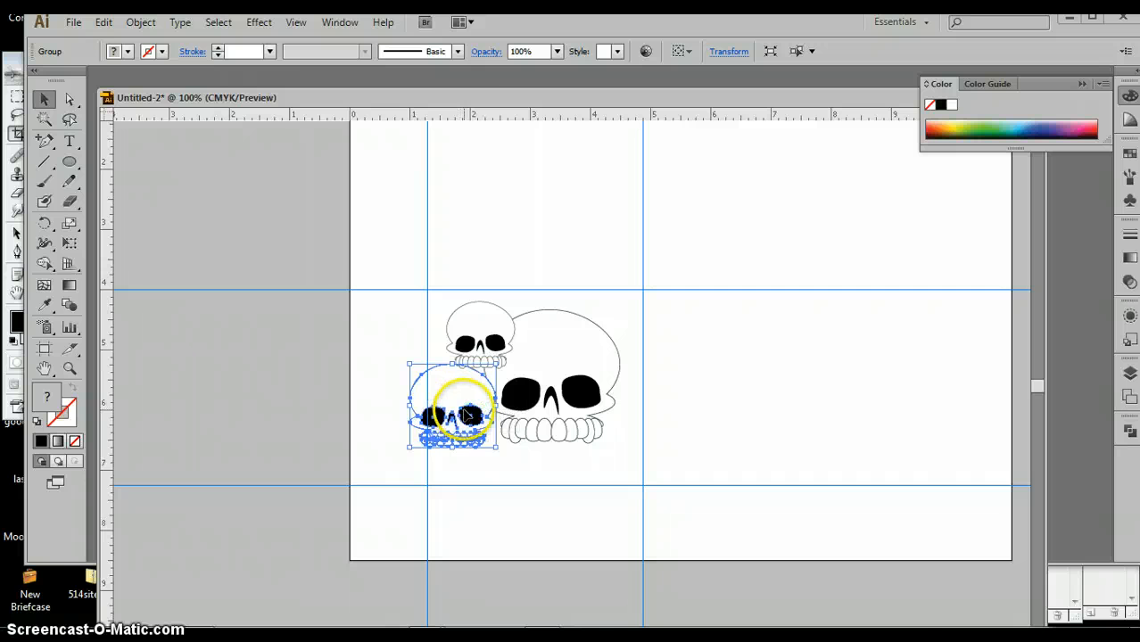
drag(464, 412, 413, 329)
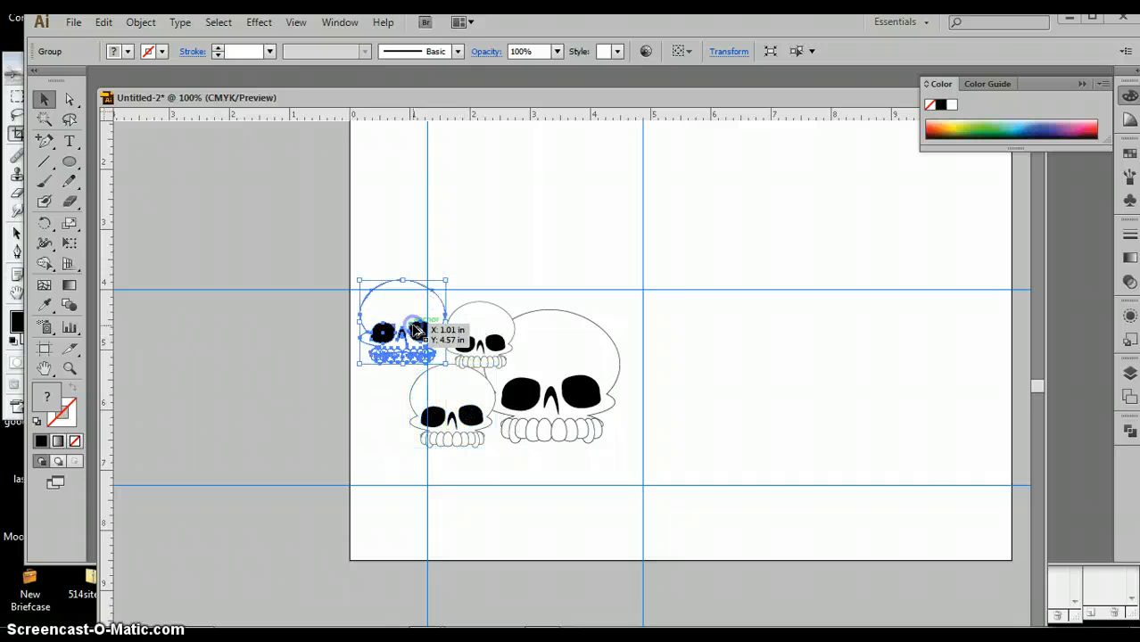
drag(357, 278, 611, 317)
click(487, 234)
click(746, 348)
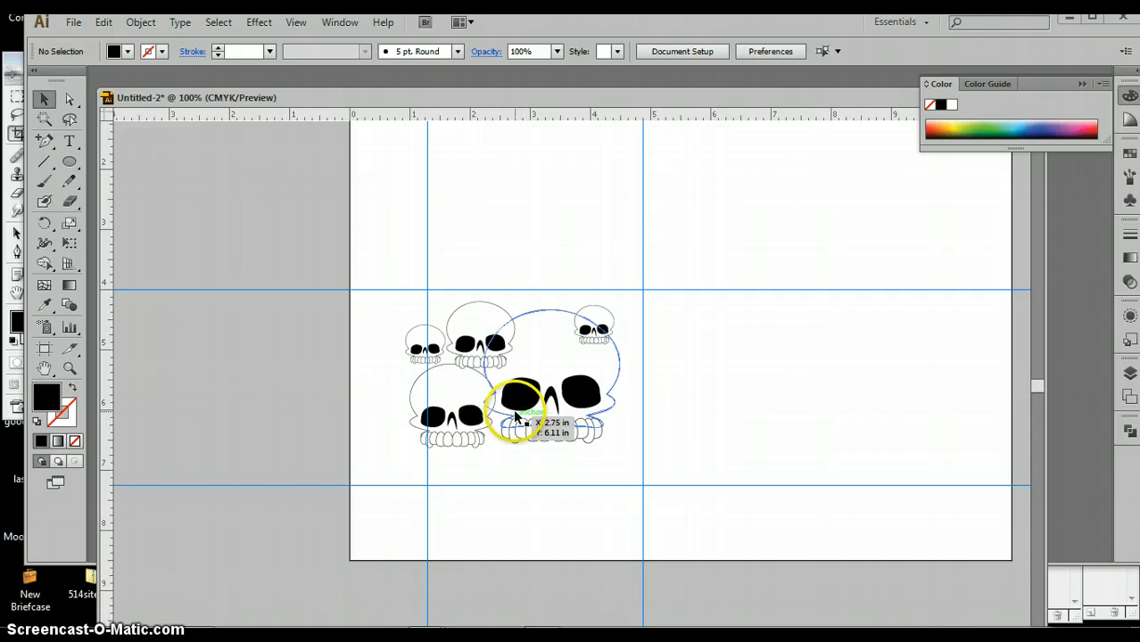
Copy the upper-left skull to below the large skull's right side and the medium skull to below its left side
drag(479, 308, 597, 438)
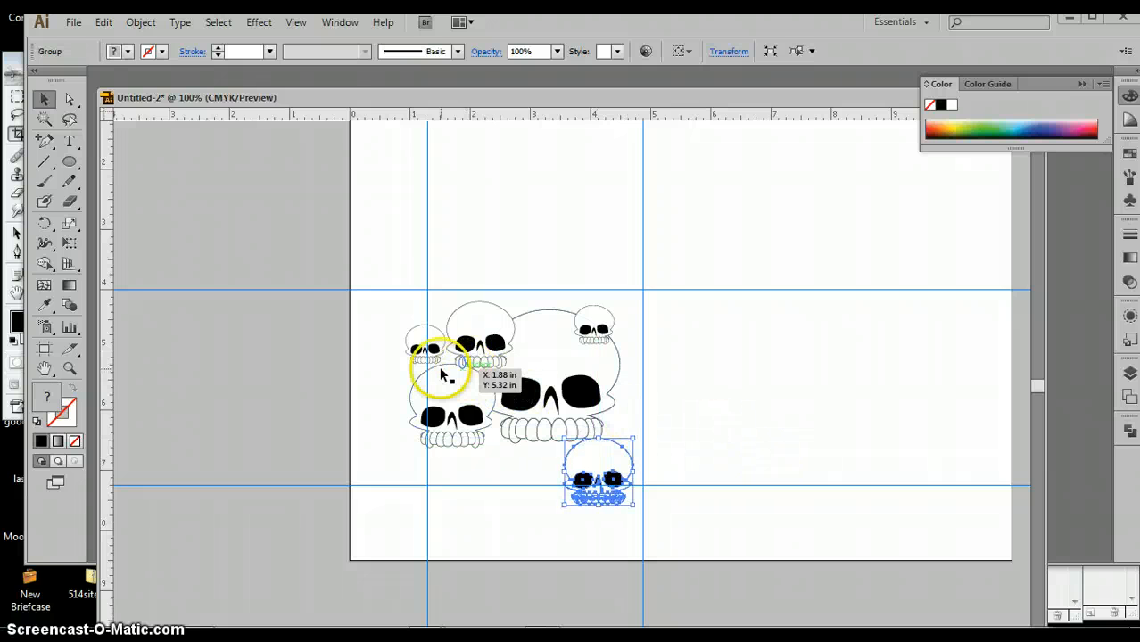
drag(425, 373, 466, 445)
click(720, 425)
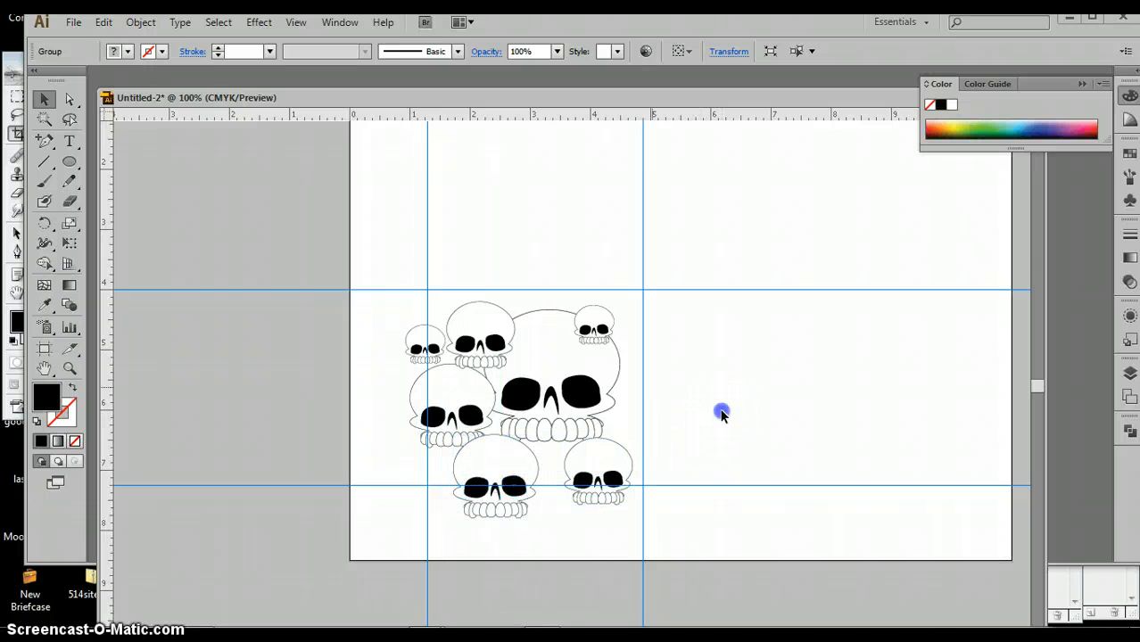
Fill the gaps with copies of the tiny skull, one between the two bottom skulls and one at the cluster's lower left
drag(441, 326, 543, 457)
click(749, 411)
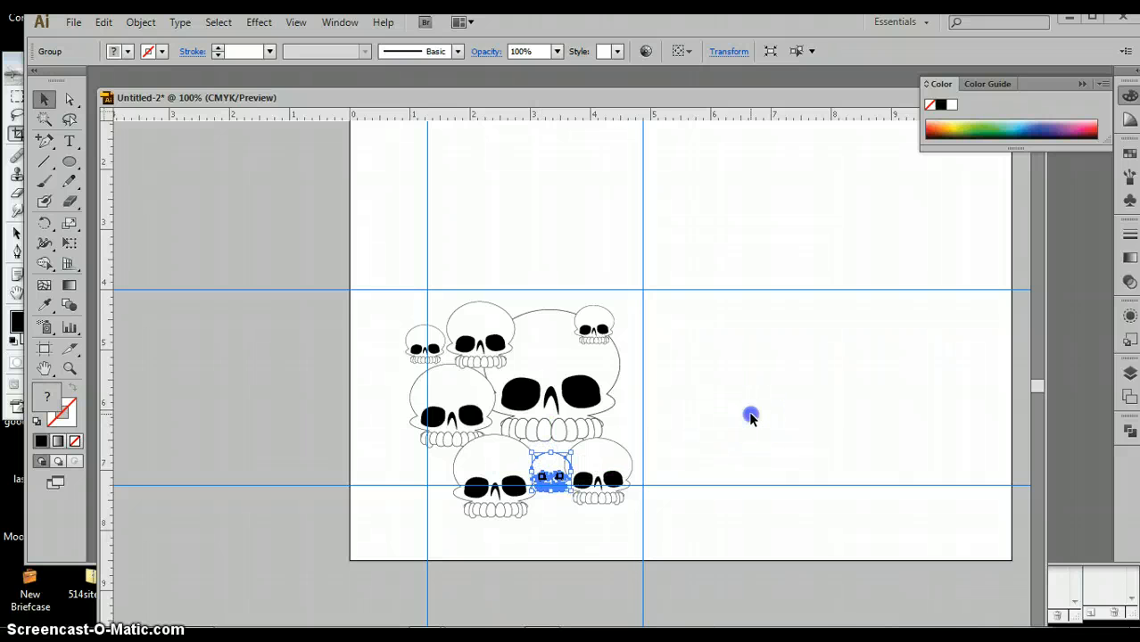
click(578, 429)
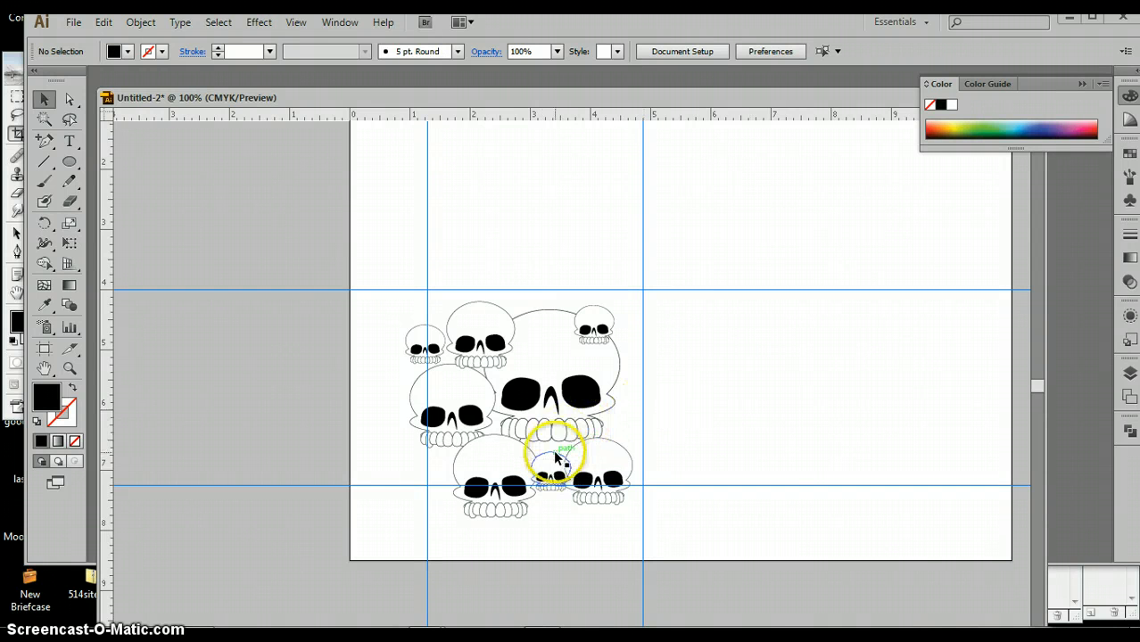
drag(555, 455, 444, 441)
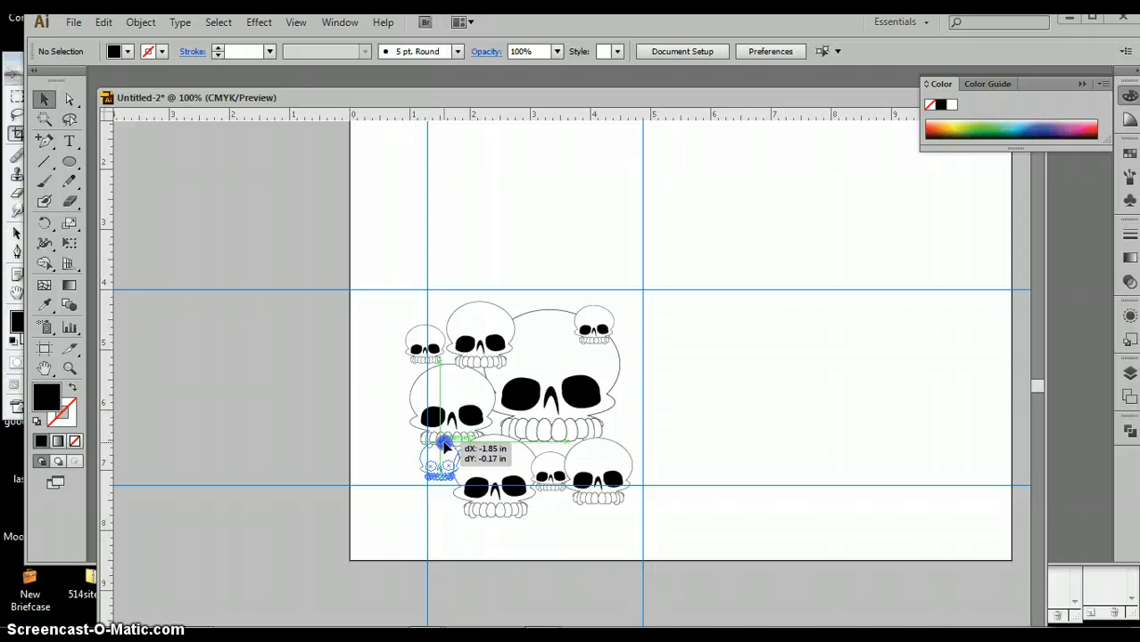
drag(444, 446, 445, 446)
click(739, 411)
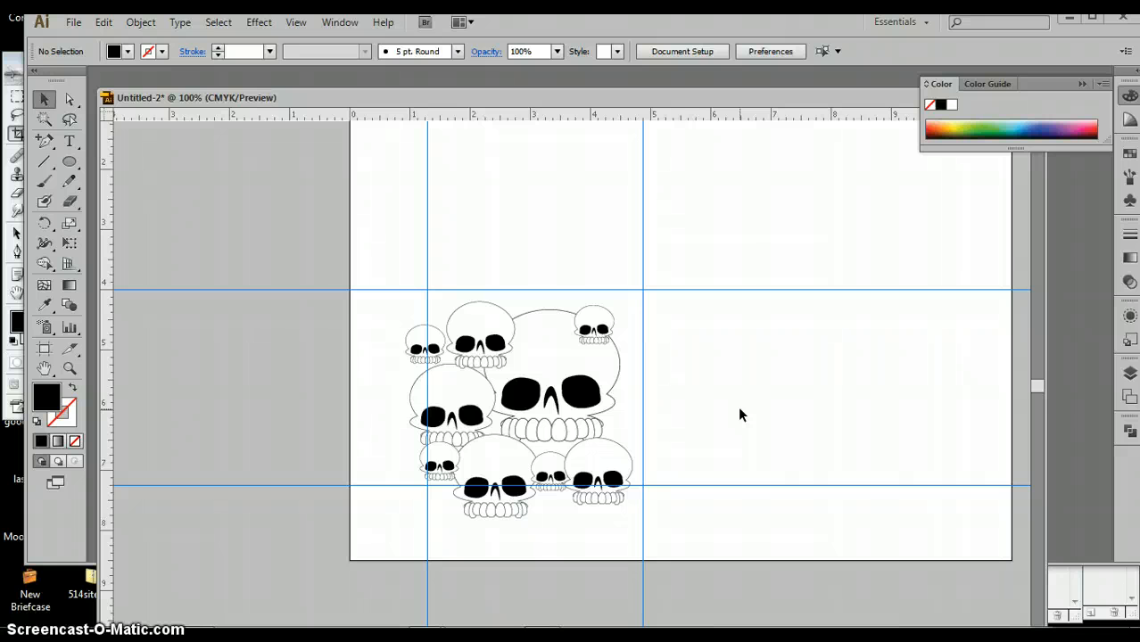
Select all the skulls in the cluster and group them
drag(385, 265, 674, 558)
click(138, 22)
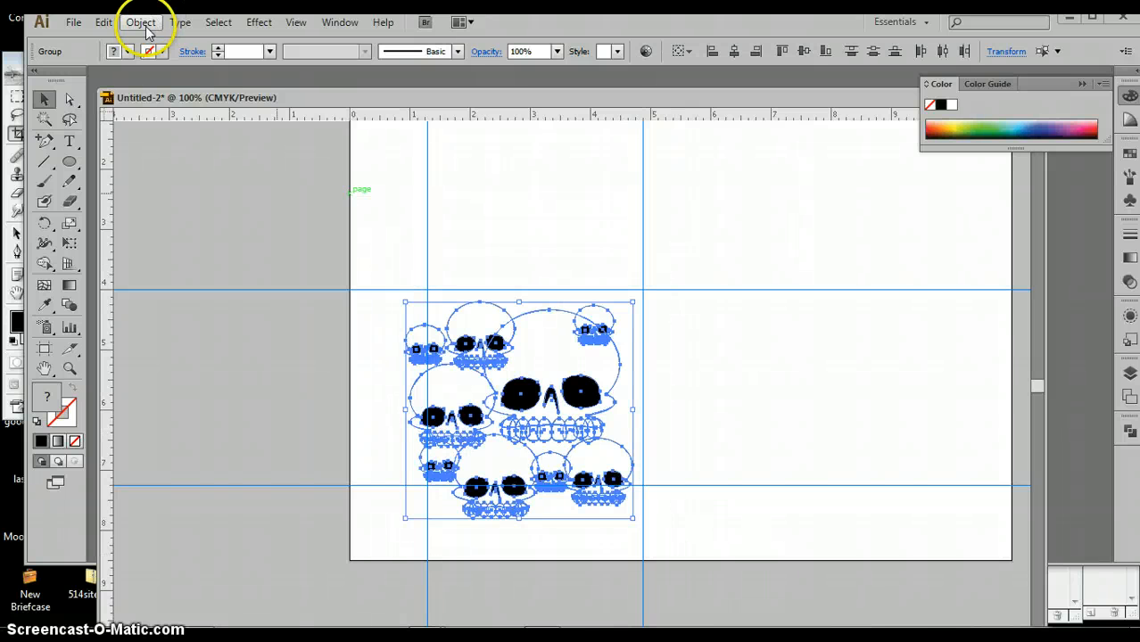
click(157, 85)
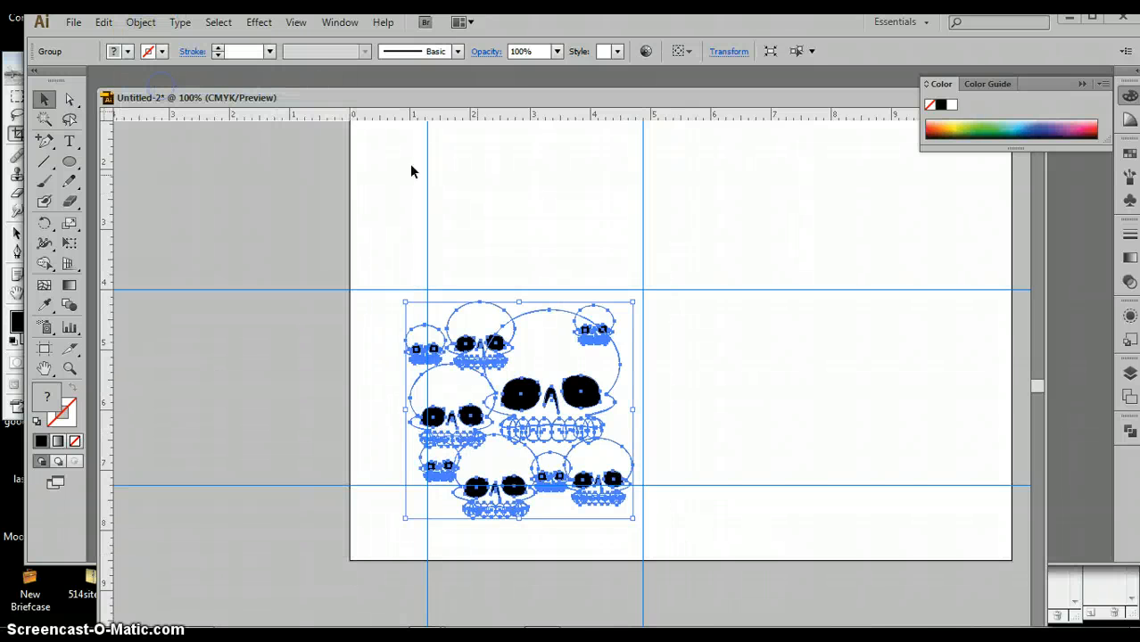
click(701, 230)
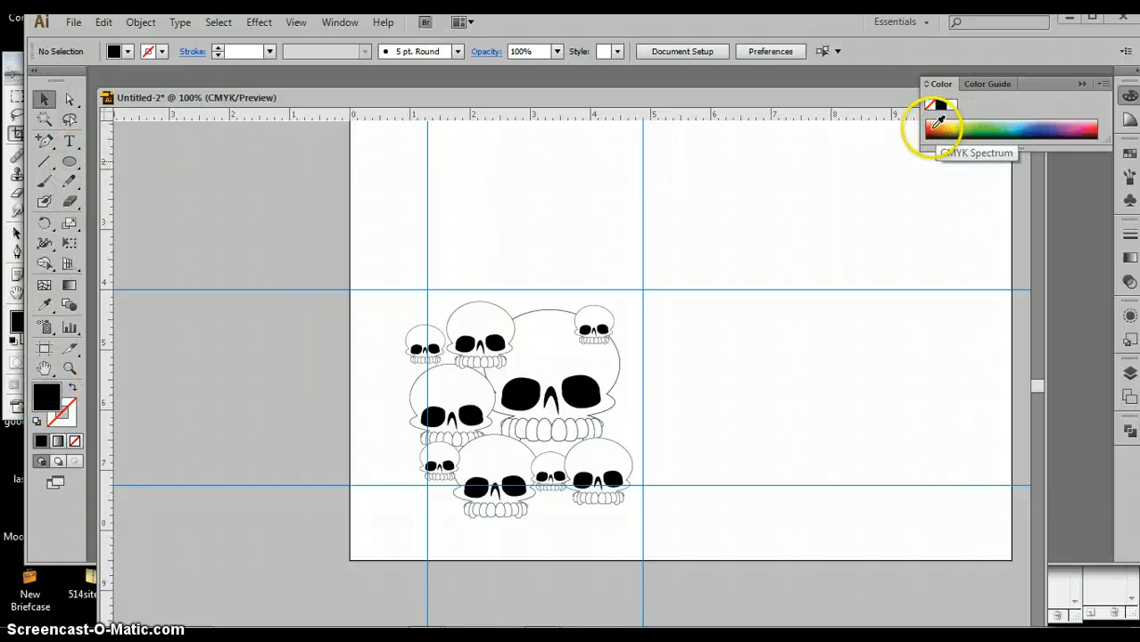
Draw a rectangle exactly inside the four guides with an orange-red 1 pt stroke and no fill
click(932, 127)
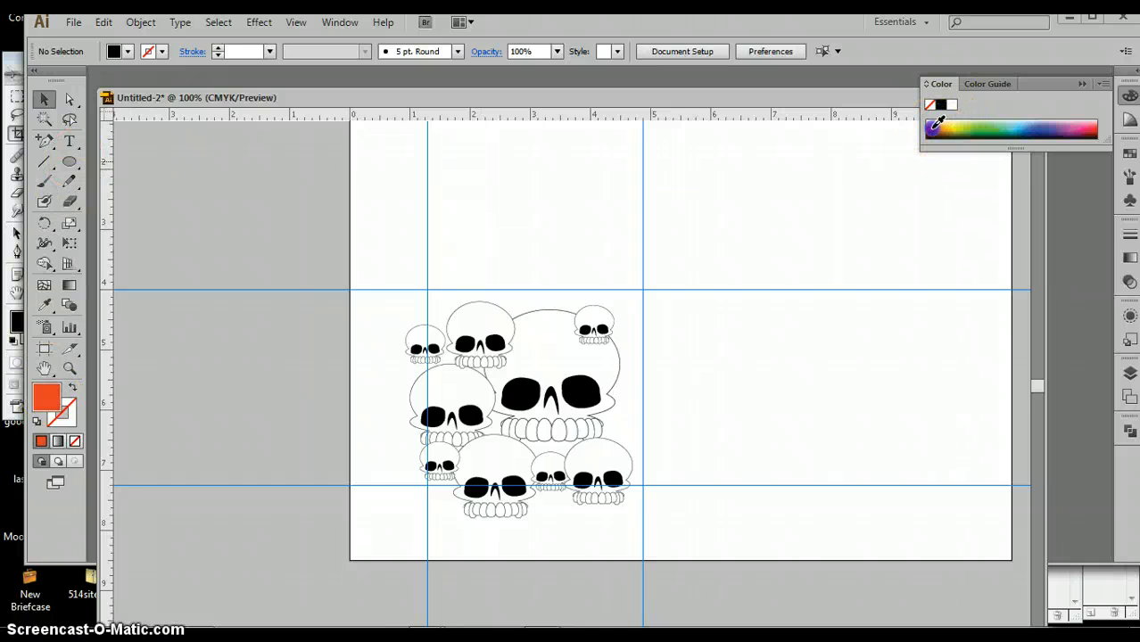
click(70, 162)
drag(71, 162, 96, 162)
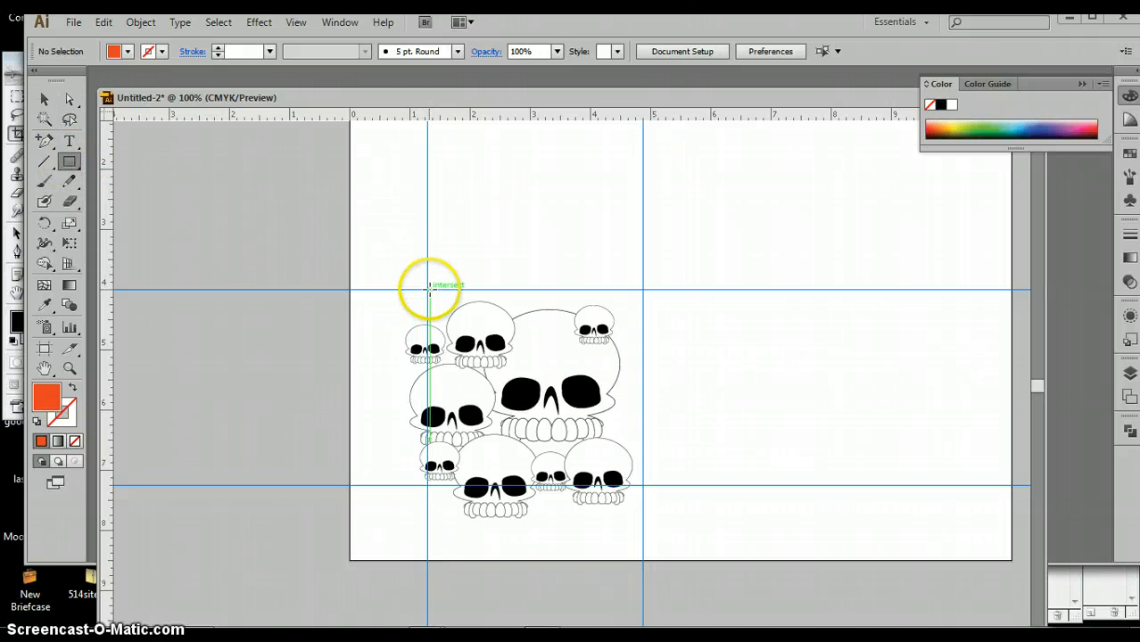
drag(430, 294, 642, 485)
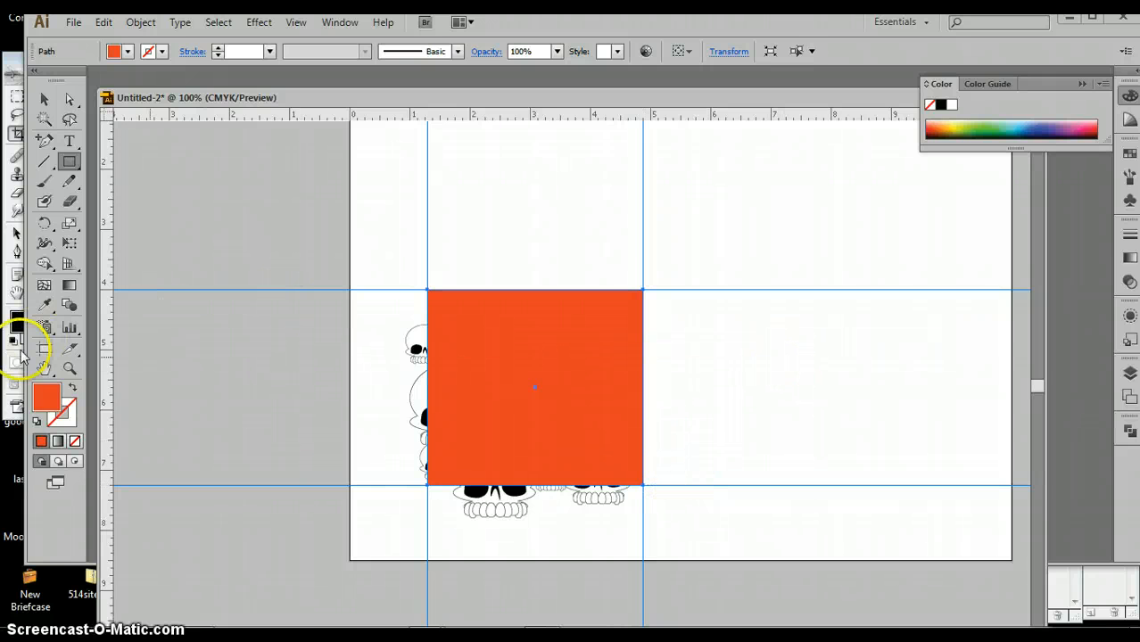
click(71, 391)
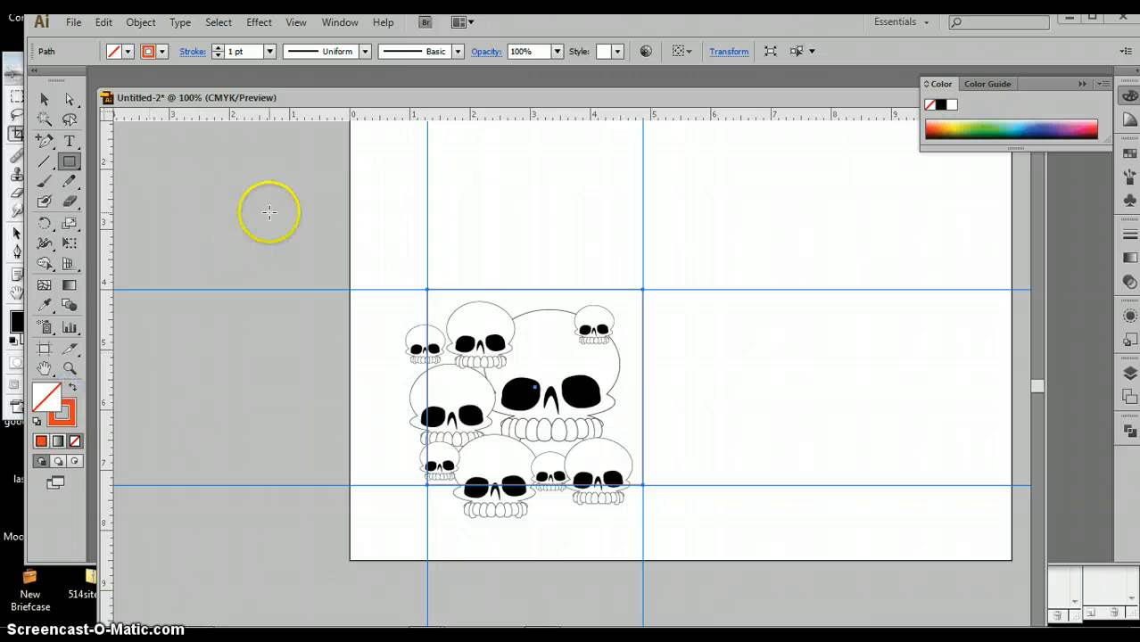
click(43, 101)
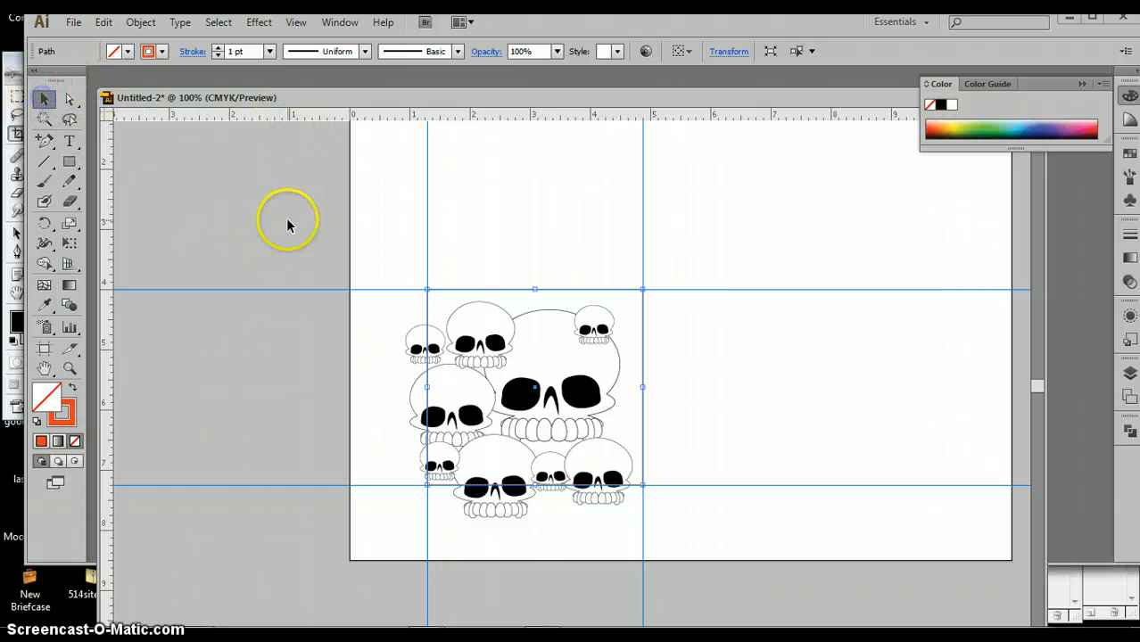
click(287, 222)
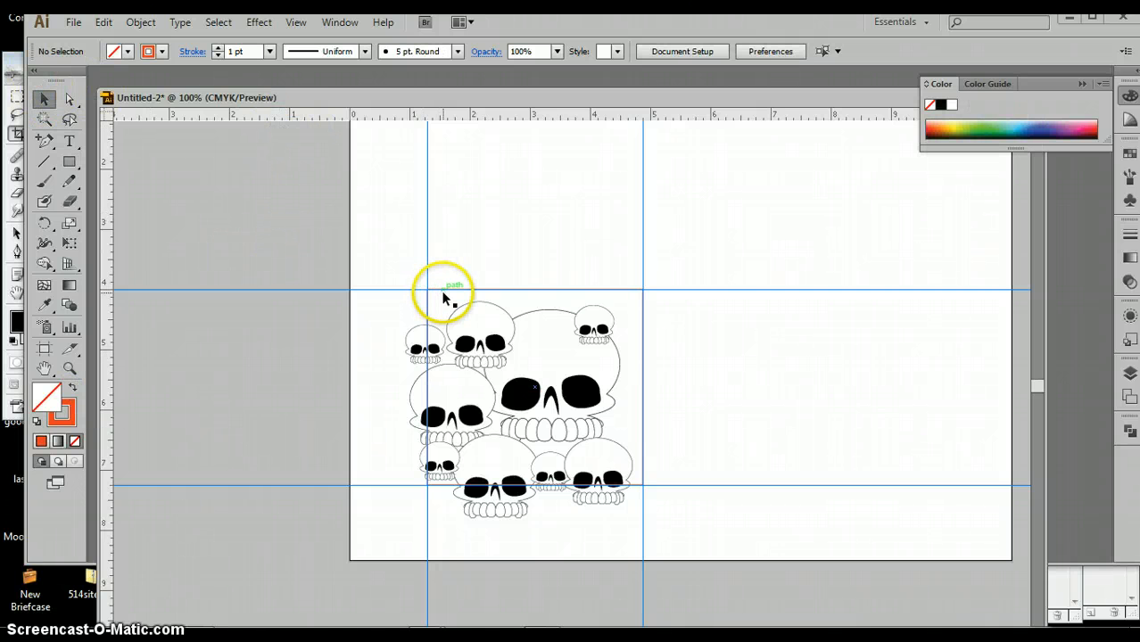
Try to duplicate the skull group alone to the right, and undo the copy
drag(385, 317, 425, 473)
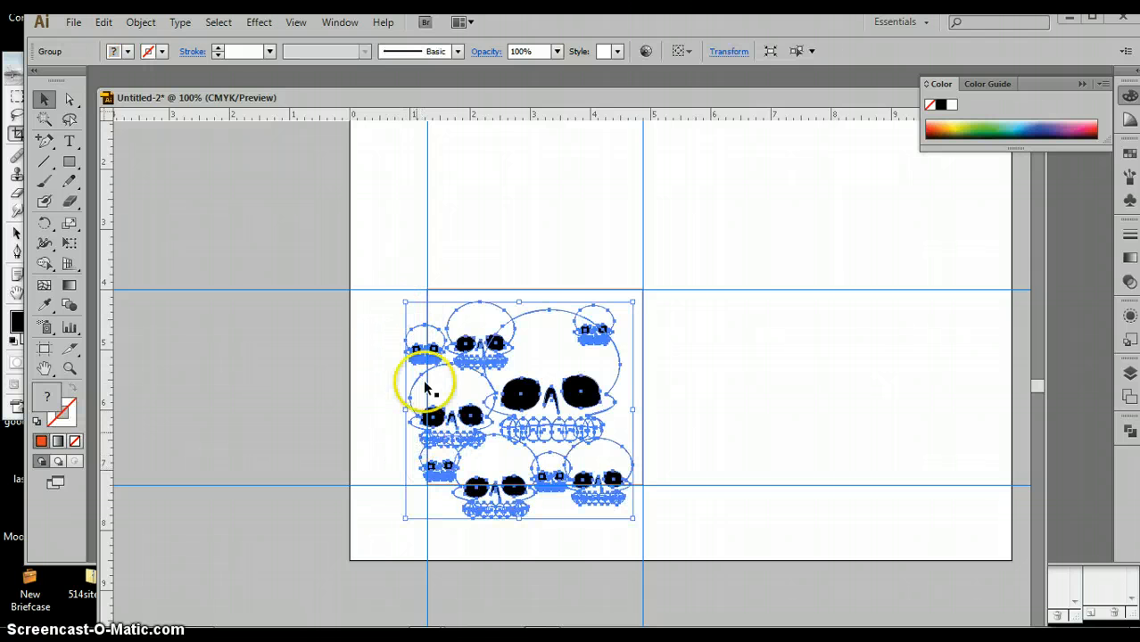
click(495, 223)
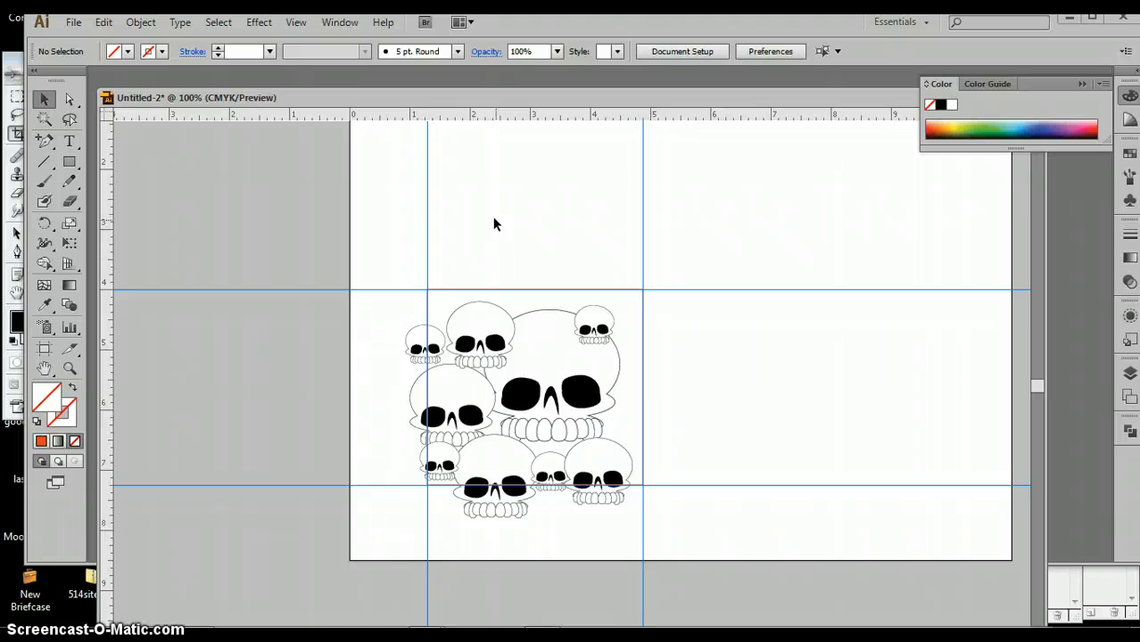
click(466, 352)
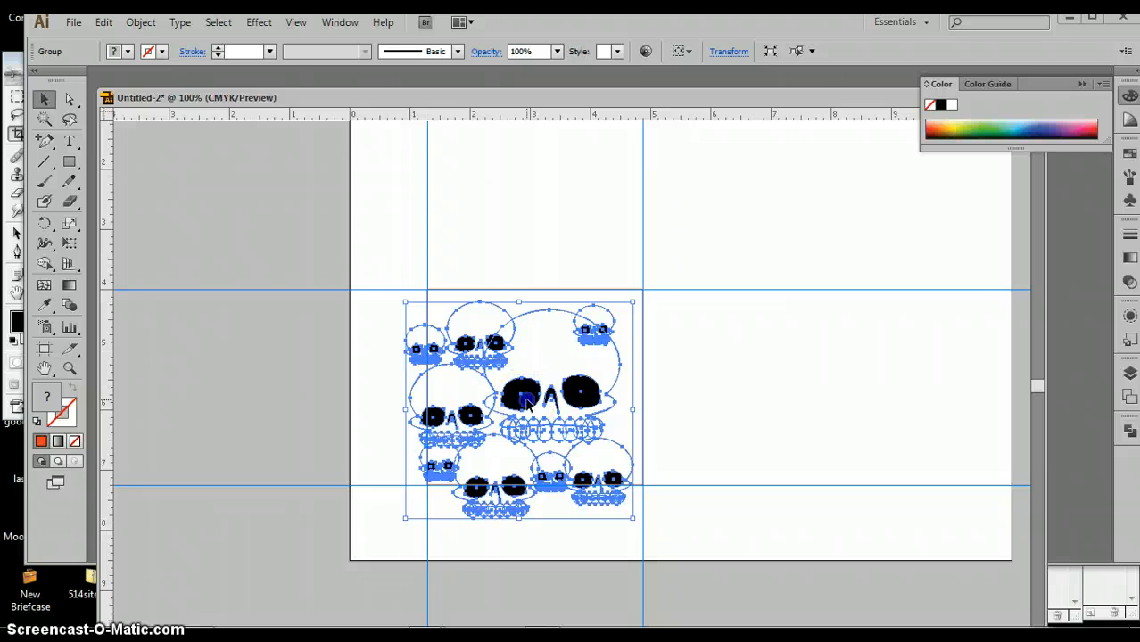
drag(527, 404, 736, 407)
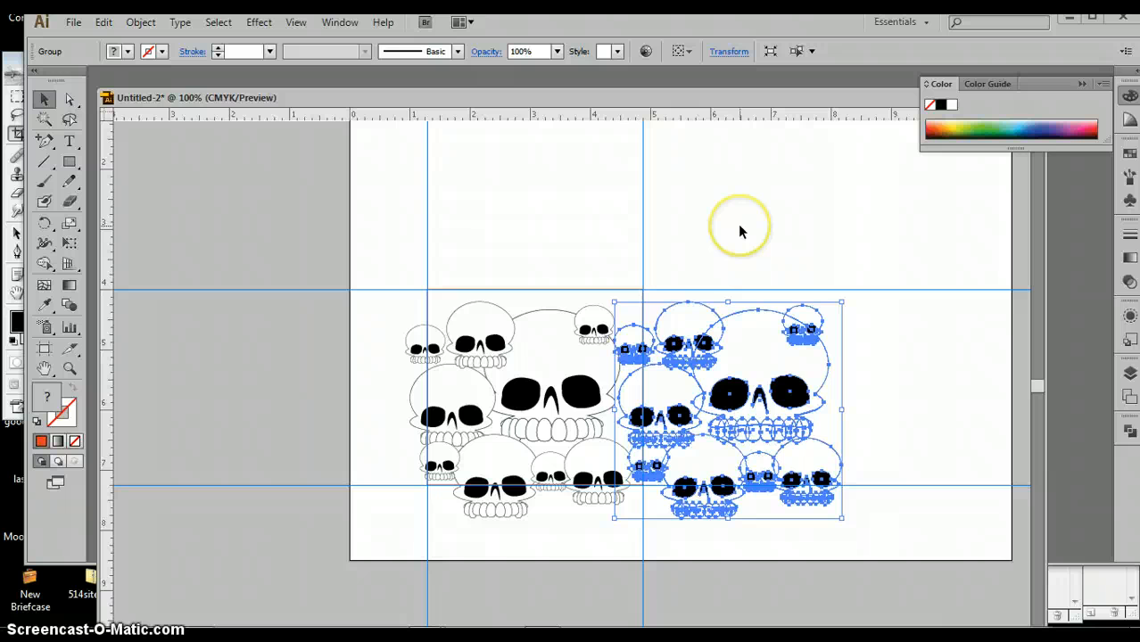
key(ctrl+space)
ctrl+click(644, 318)
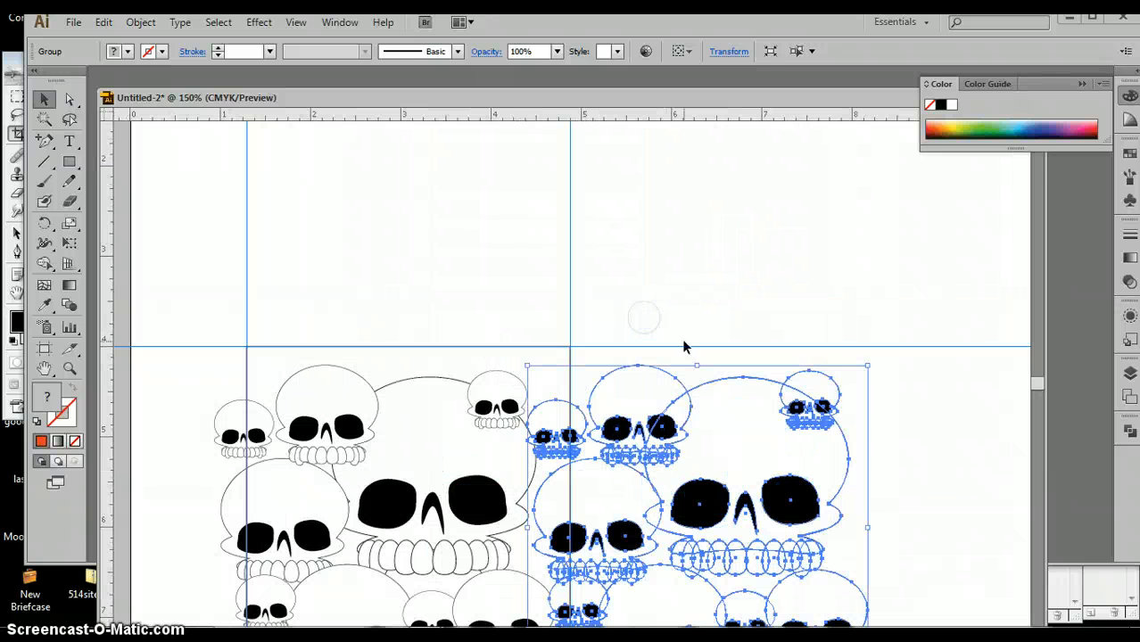
key(ctrl+z)
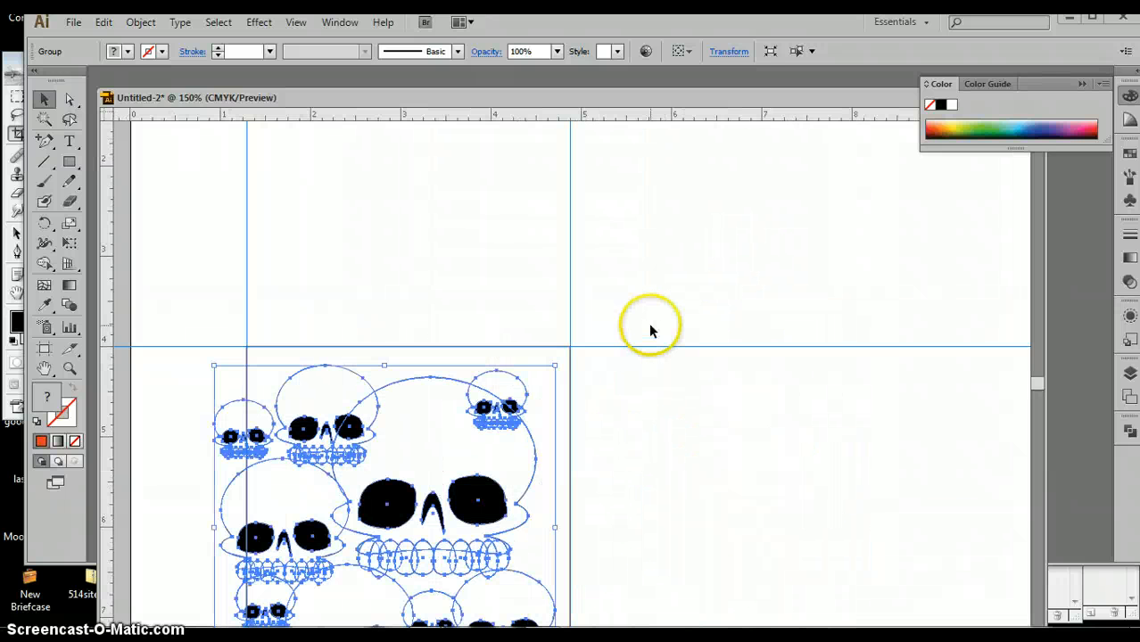
Add the orange-red frame to the selected skull group and duplicate both horizontally to the right of the original
shift+click(539, 346)
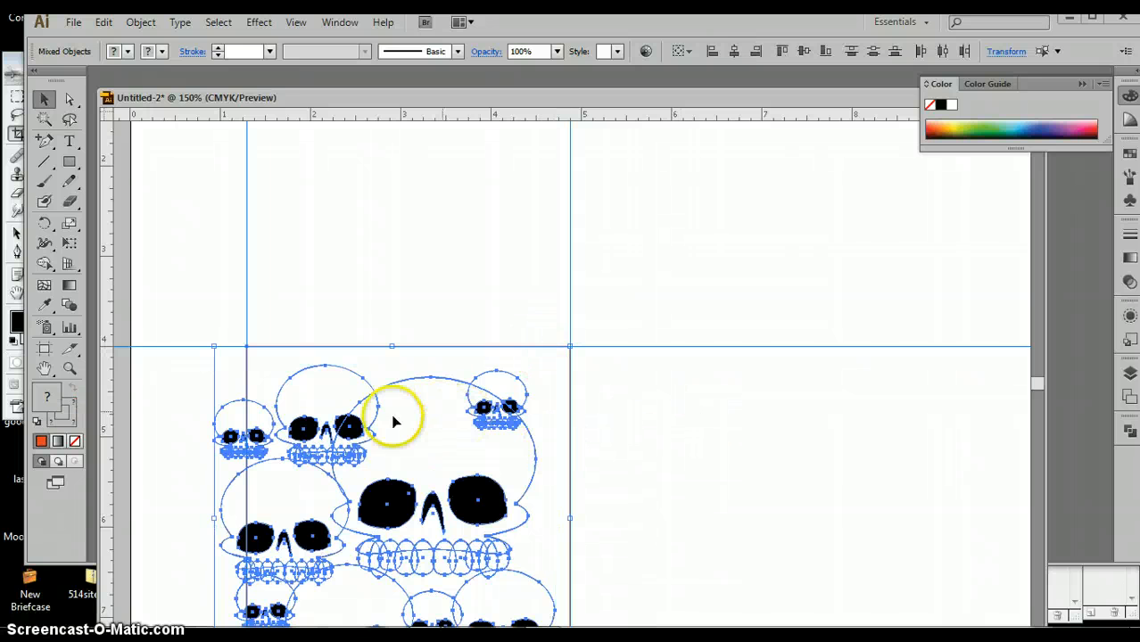
drag(357, 428, 684, 411)
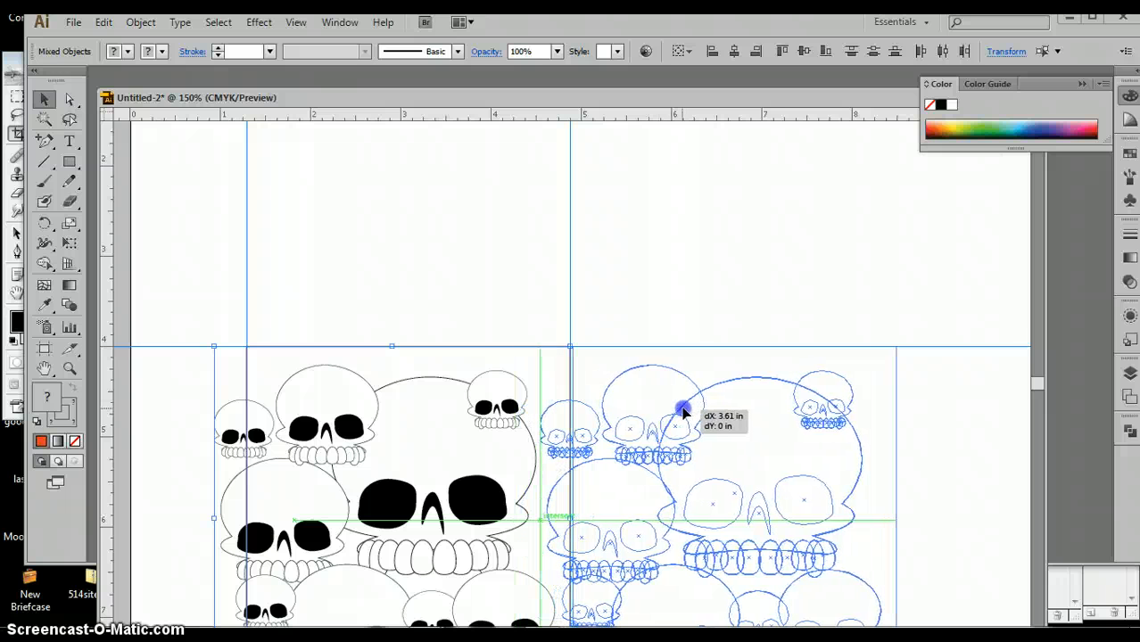
drag(683, 411, 683, 411)
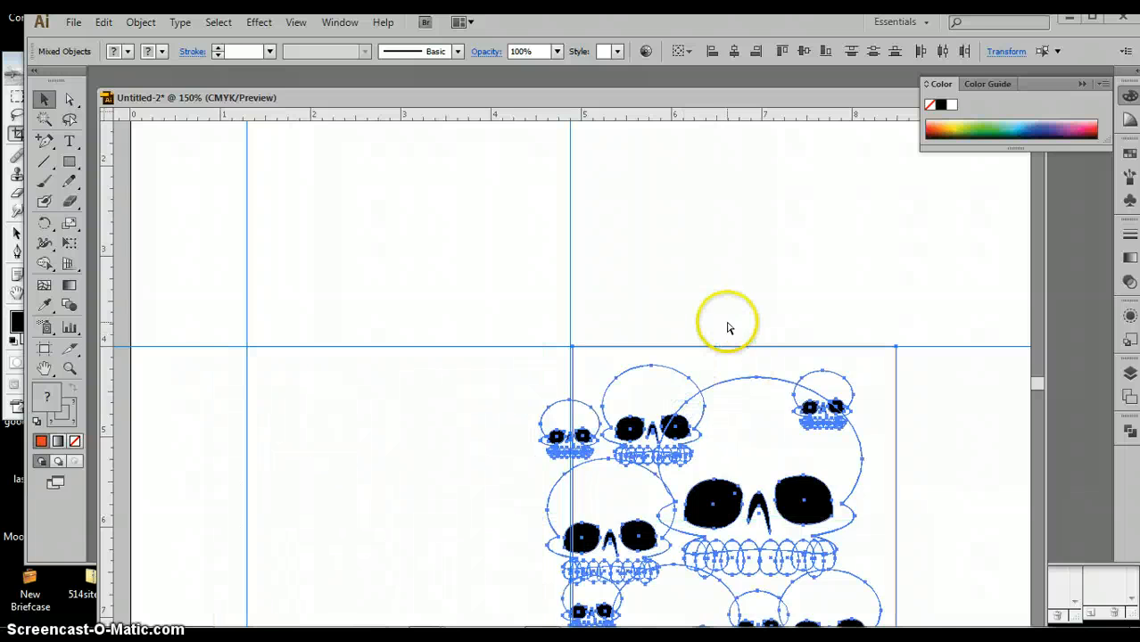
key(ctrl+z)
drag(487, 472, 798, 443)
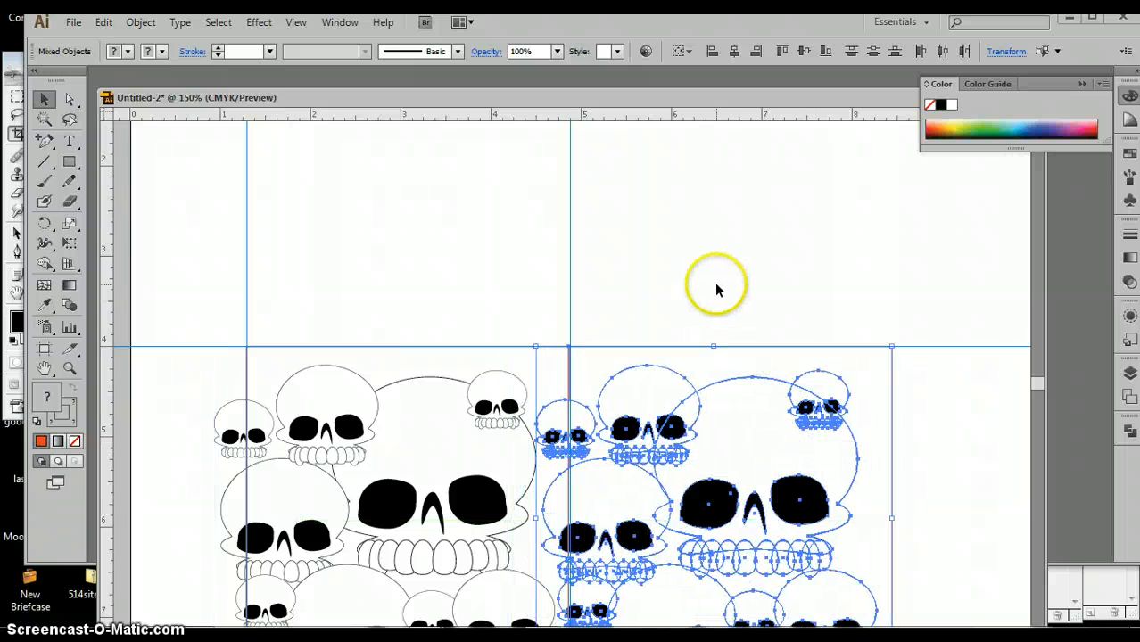
Nudge the copied skulls and frame horizontally until the copy's left frame edge overlaps the original frame's right edge, then deselect
click(560, 341)
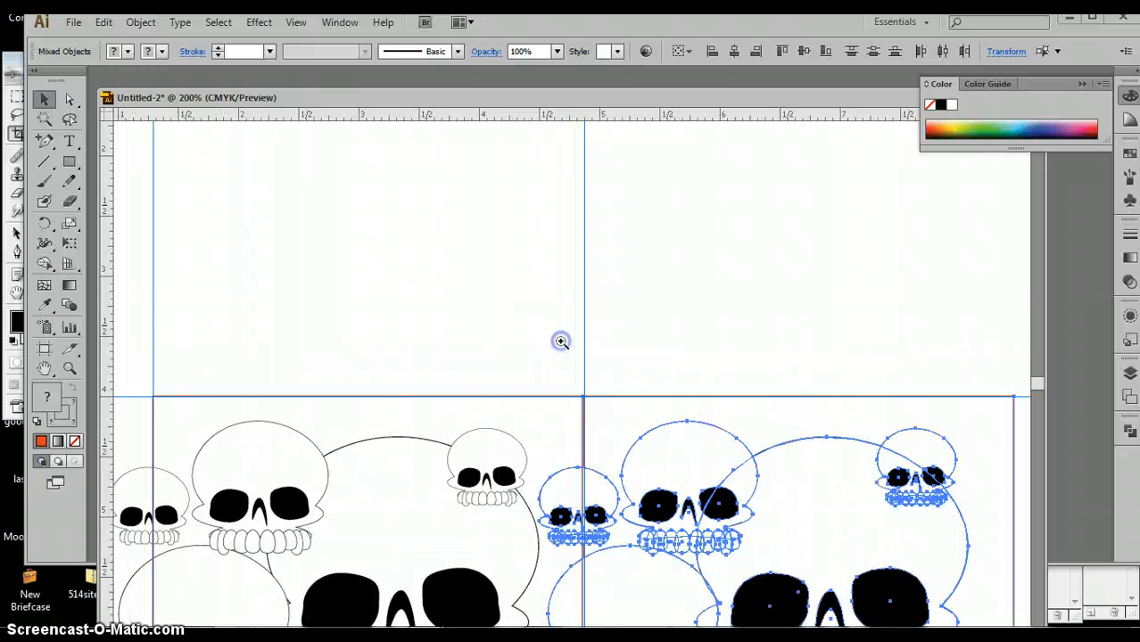
click(655, 457)
click(476, 330)
click(475, 328)
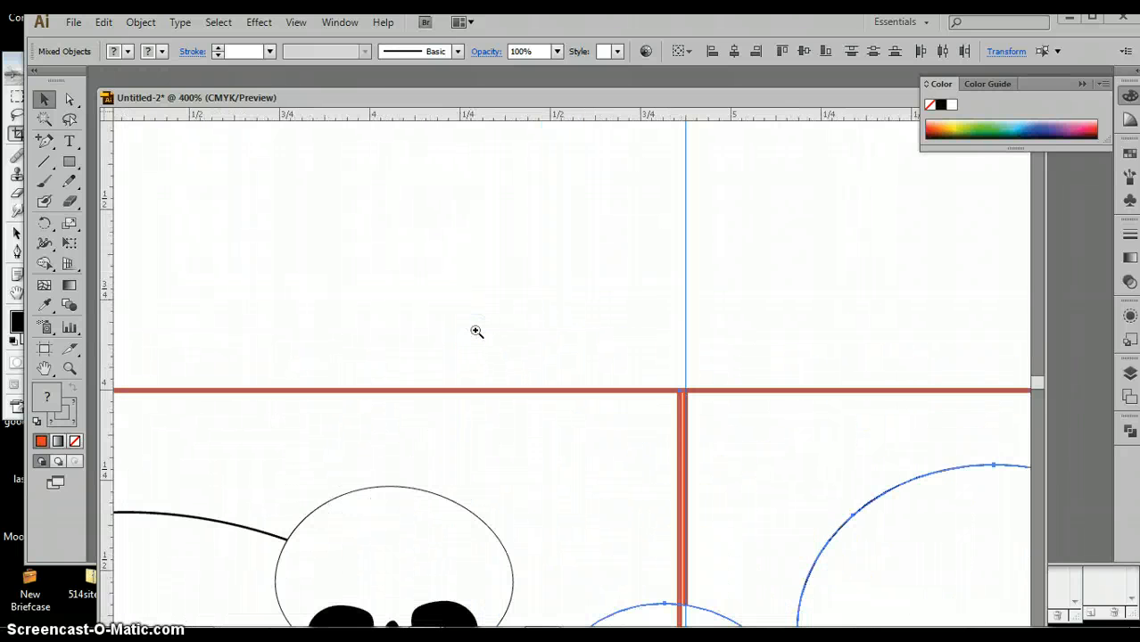
drag(731, 454, 584, 252)
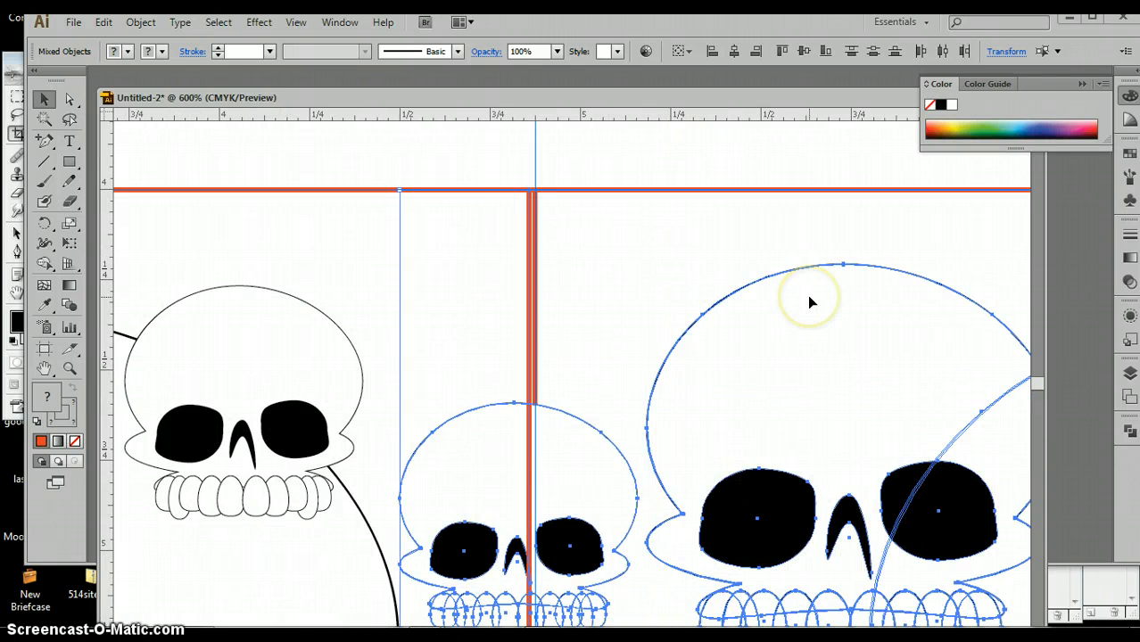
key(Right)
key(Right)
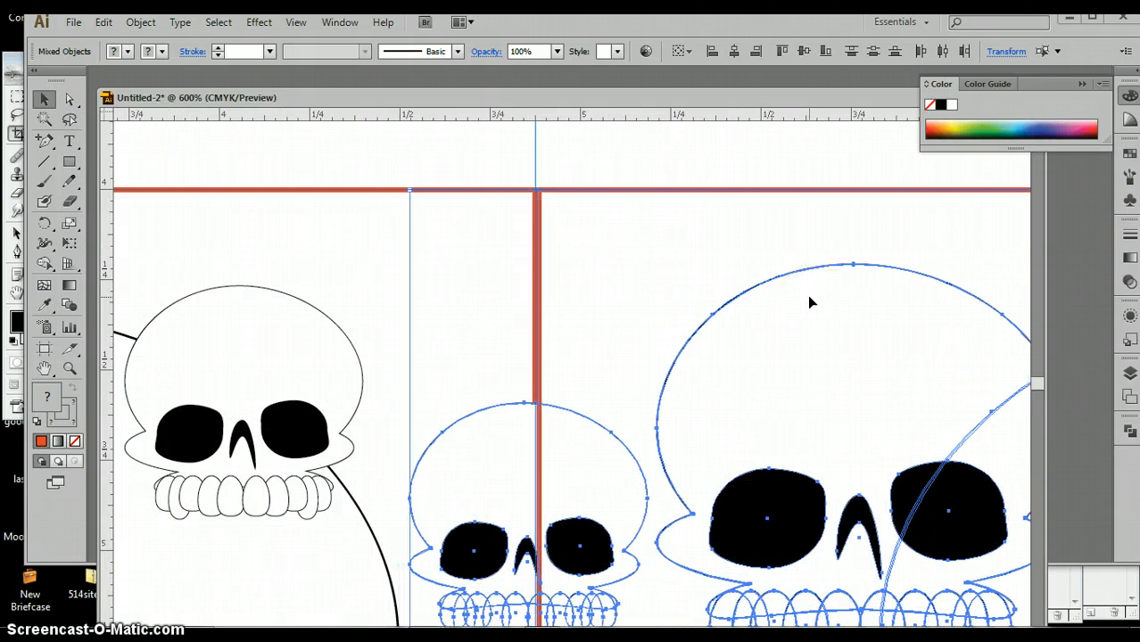
key(Left)
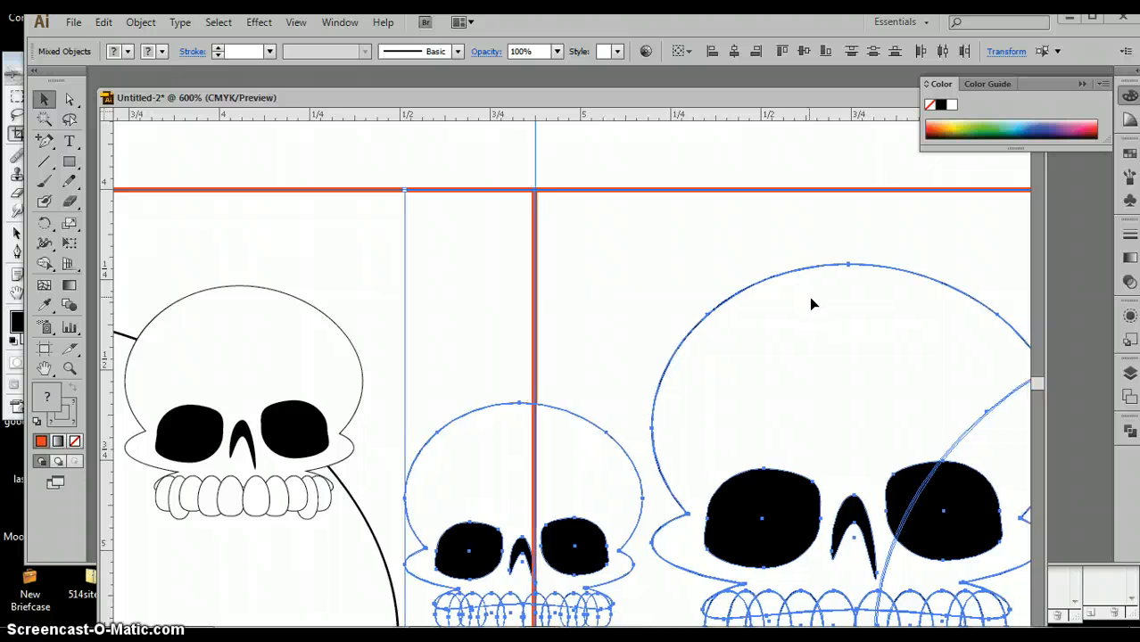
click(665, 251)
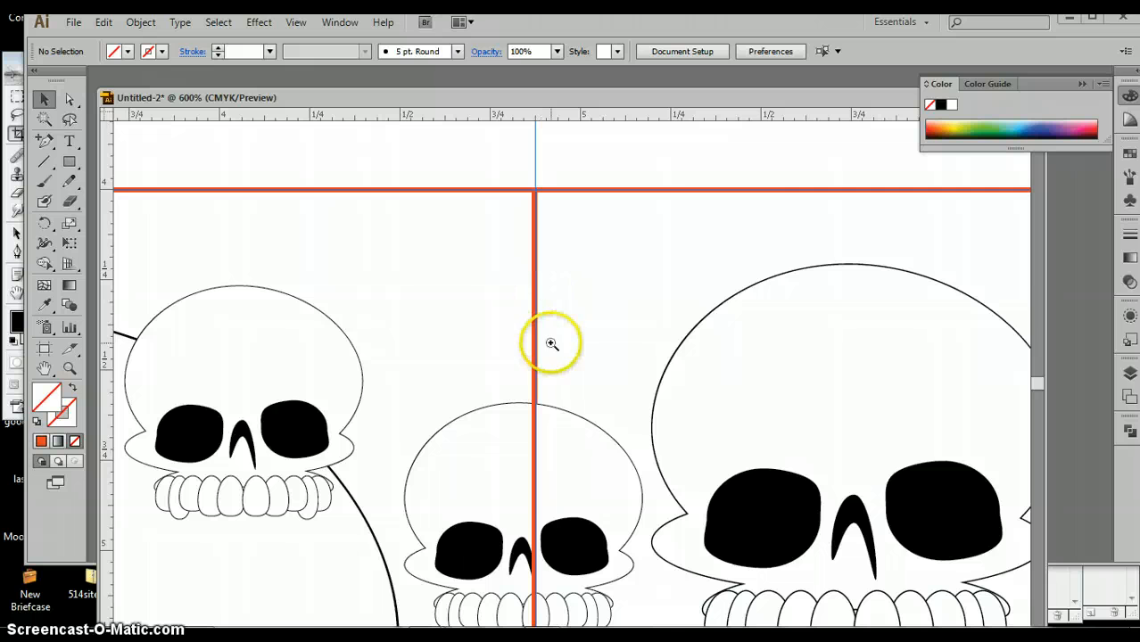
Select the left skull group together with its frame
ctrl+alt+click(484, 349)
ctrl+alt+click(552, 376)
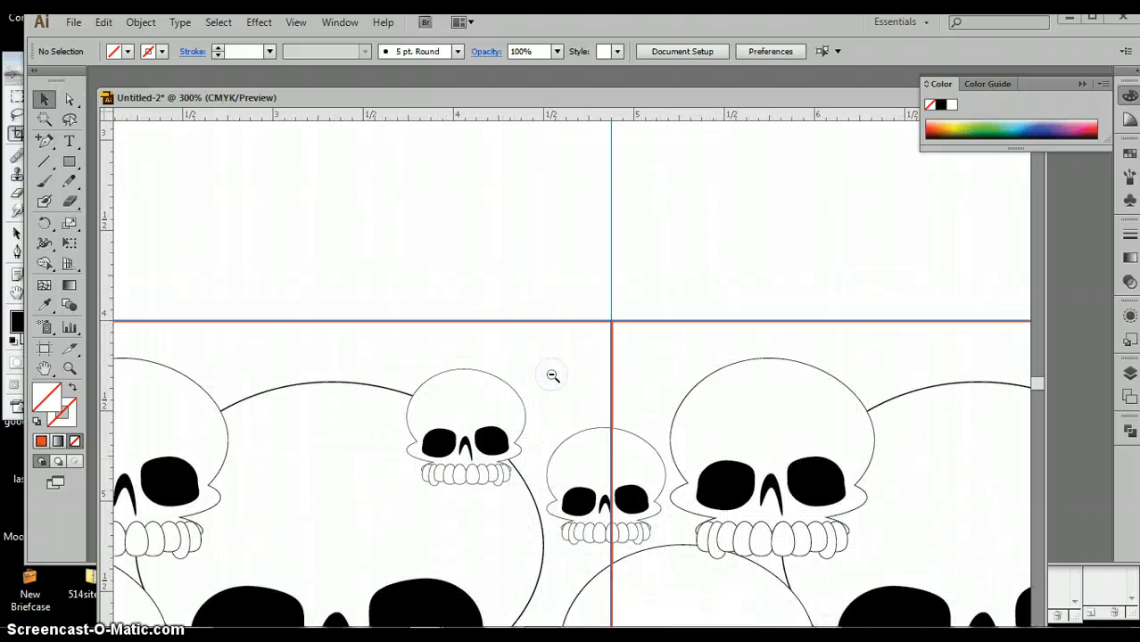
ctrl+alt+click(552, 376)
ctrl+alt+click(552, 375)
ctrl+alt+click(552, 376)
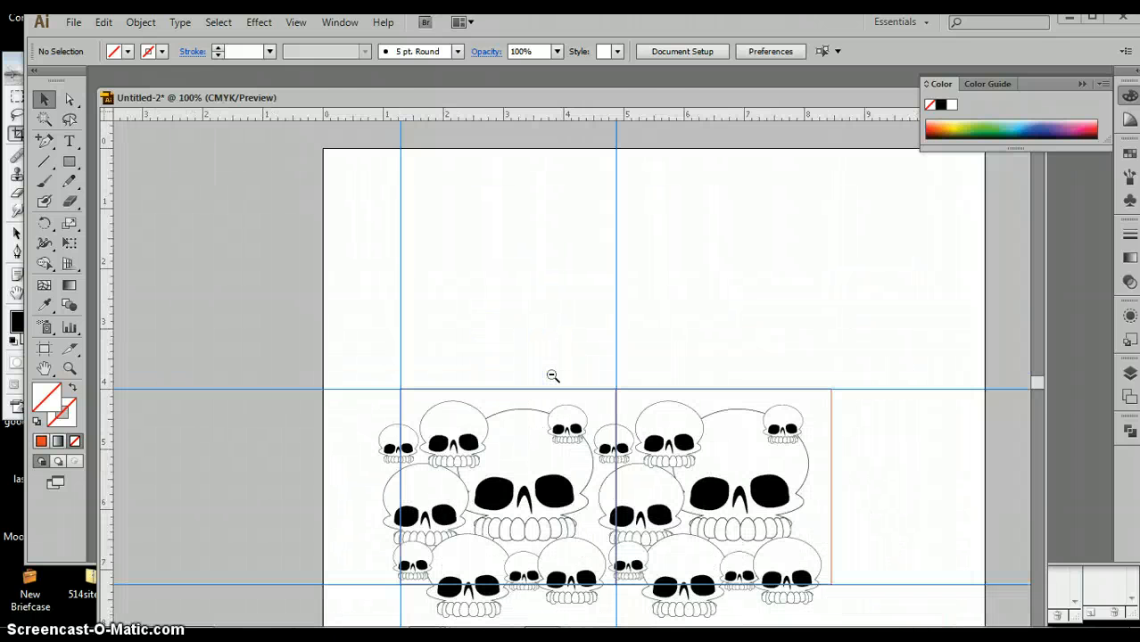
drag(526, 364, 512, 231)
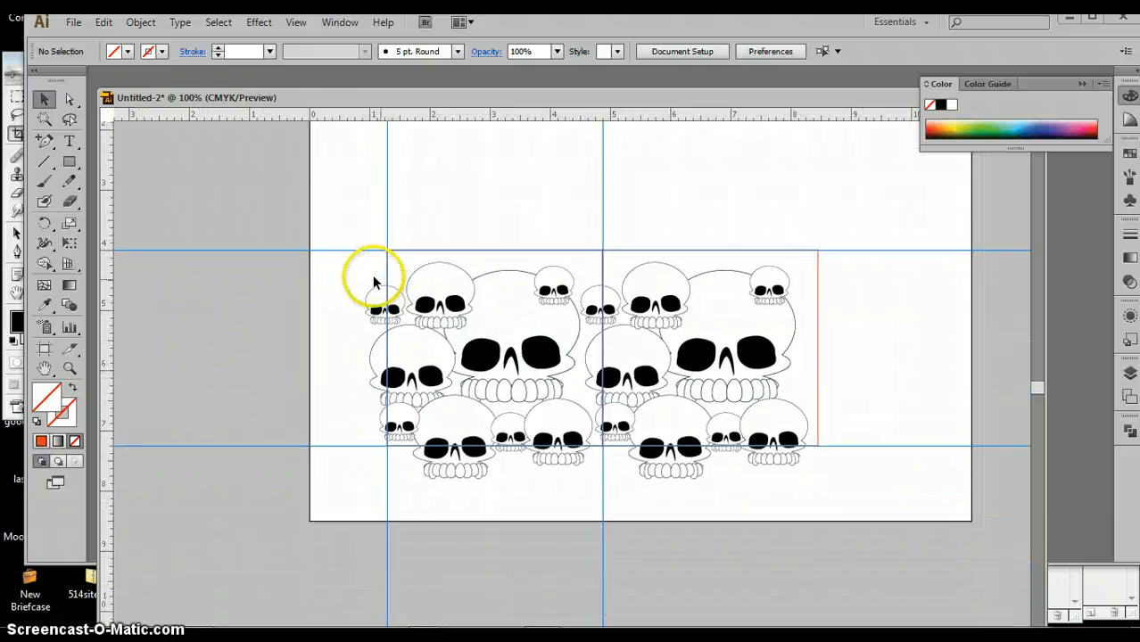
click(427, 307)
click(402, 259)
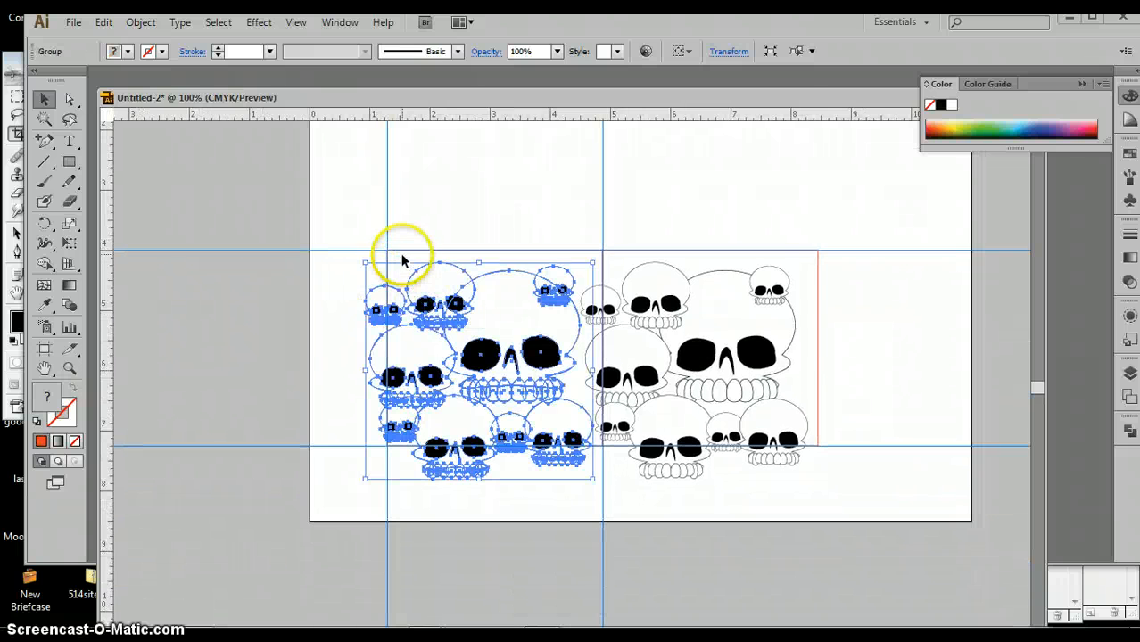
shift+click(400, 249)
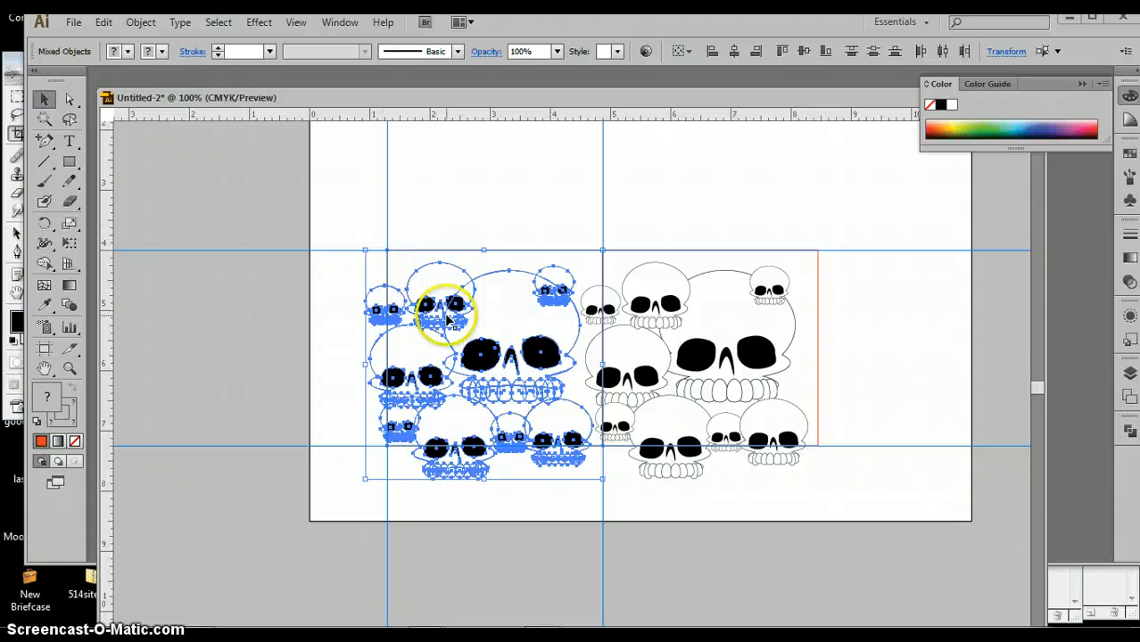
drag(497, 195, 516, 321)
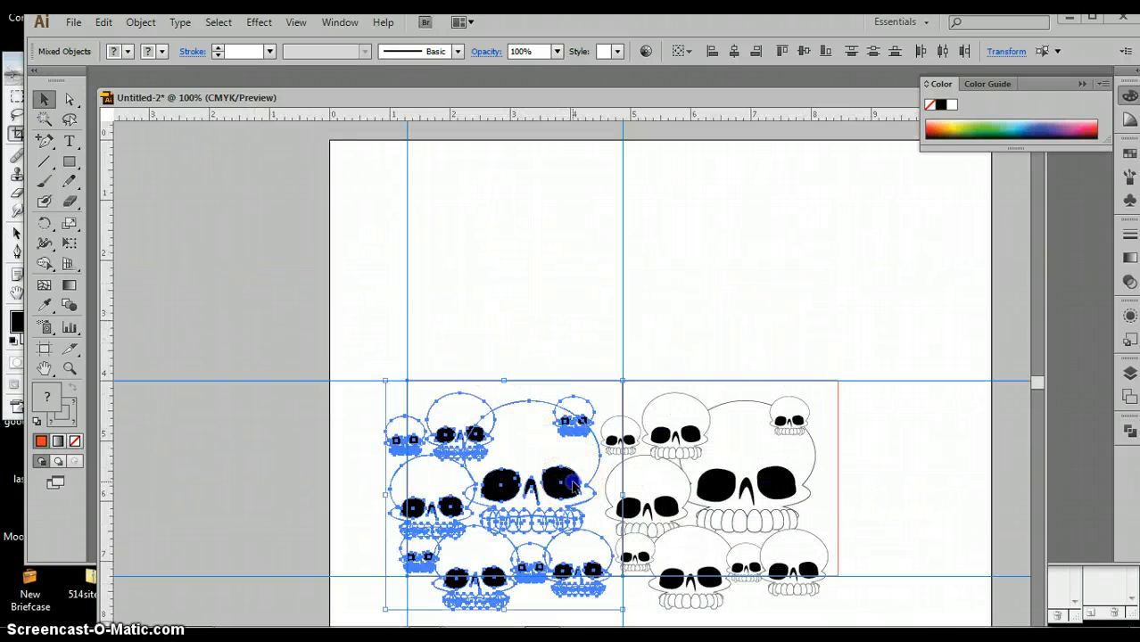
drag(572, 485, 575, 289)
key(ctrl+z)
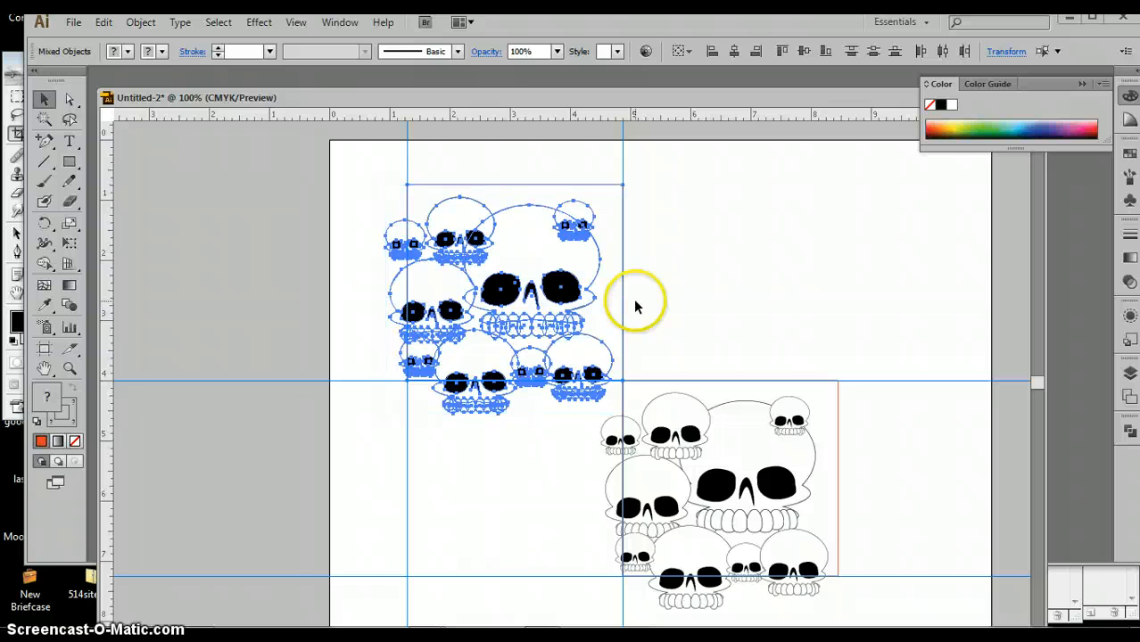
key(ctrl+z)
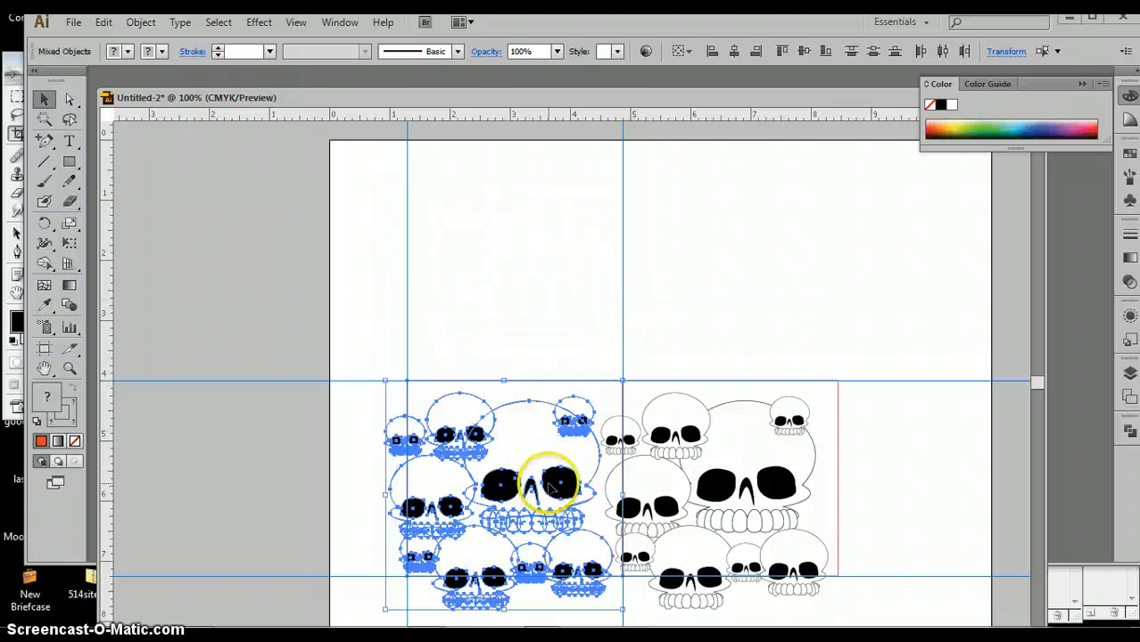
Duplicate the selected skulls and frame straight up and nudge the copy until its bottom frame edge overlaps the original's top edge
drag(551, 487, 556, 288)
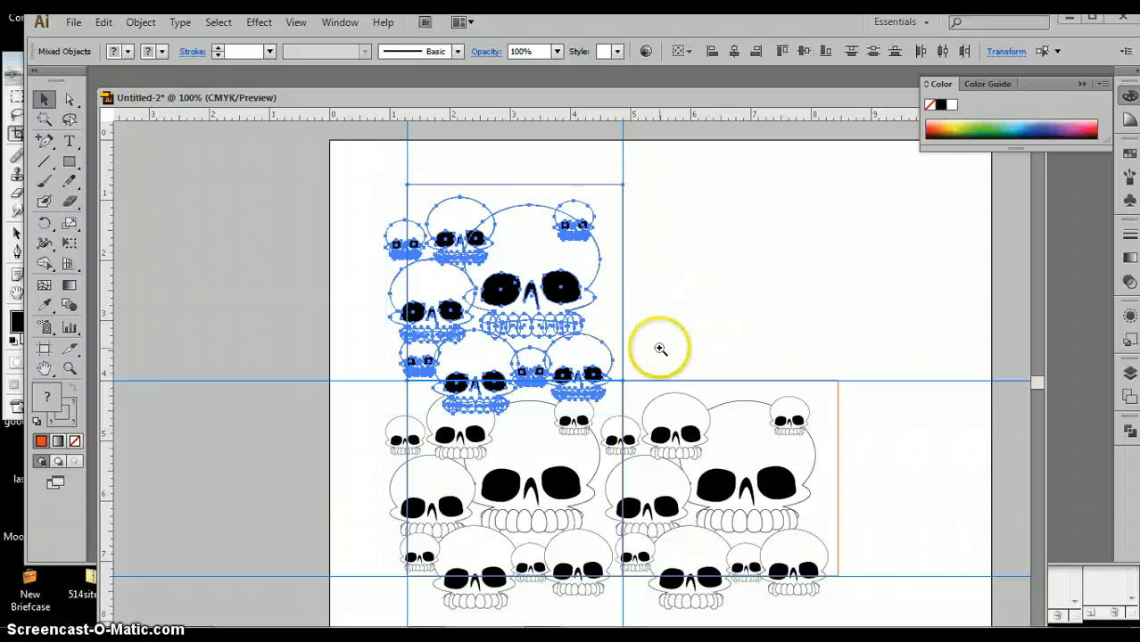
drag(659, 346, 581, 412)
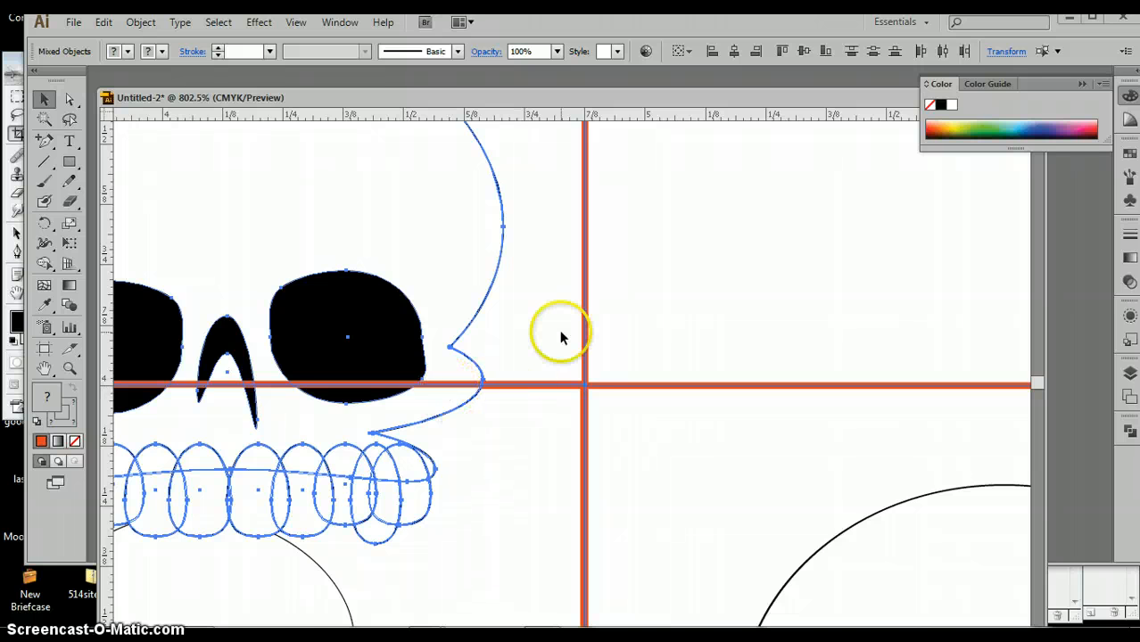
key(Down)
key(Up)
key(Up)
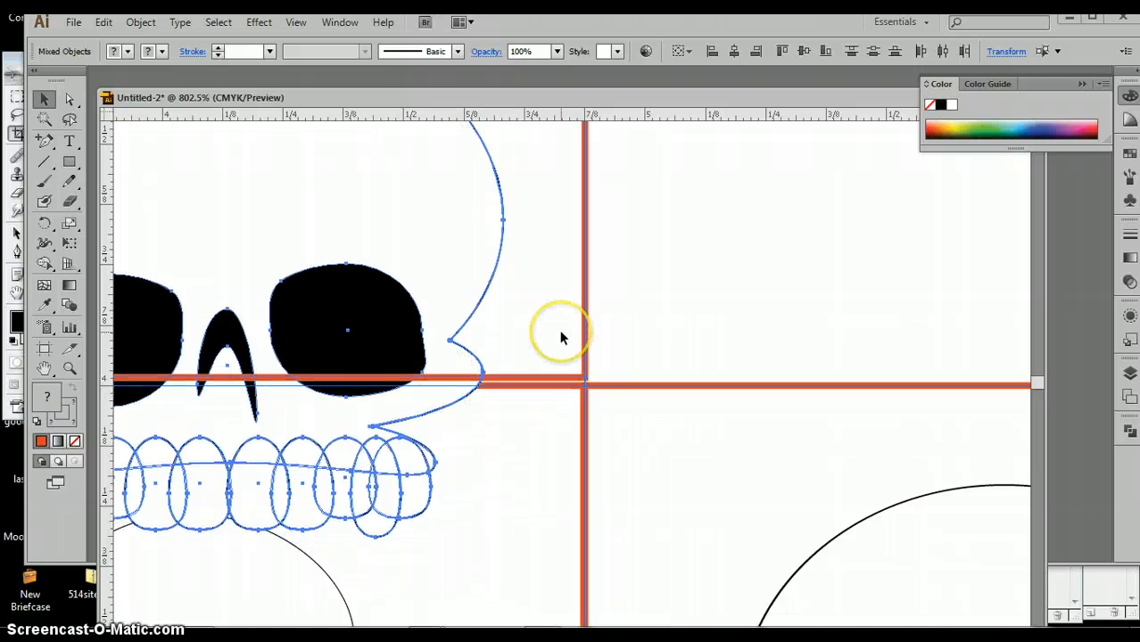
key(Down)
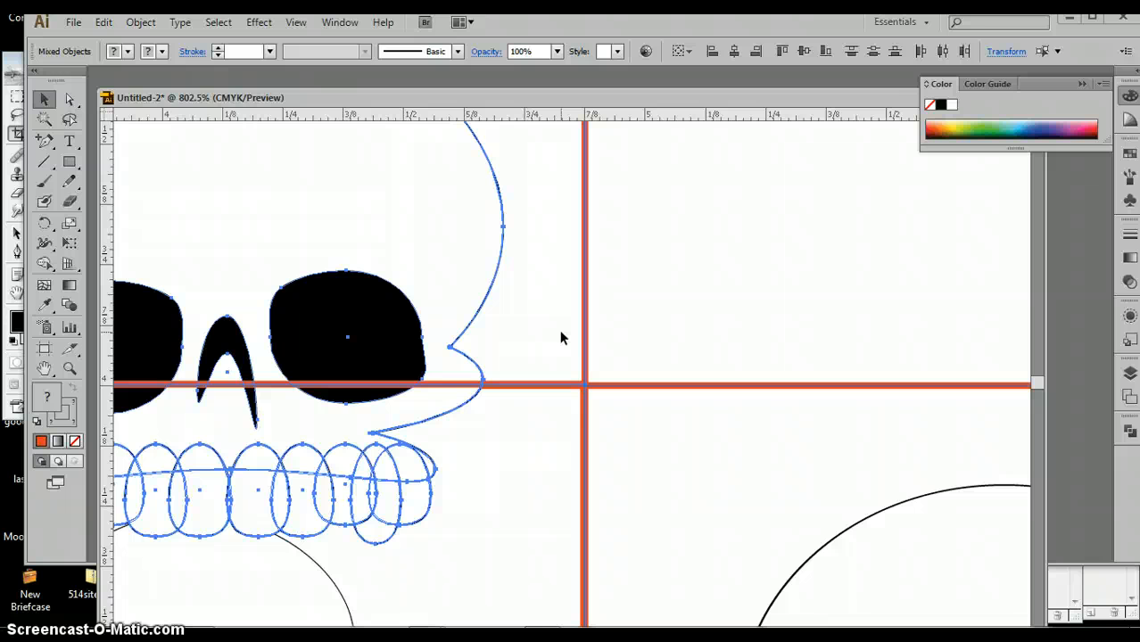
key(Down)
key(Up)
click(666, 331)
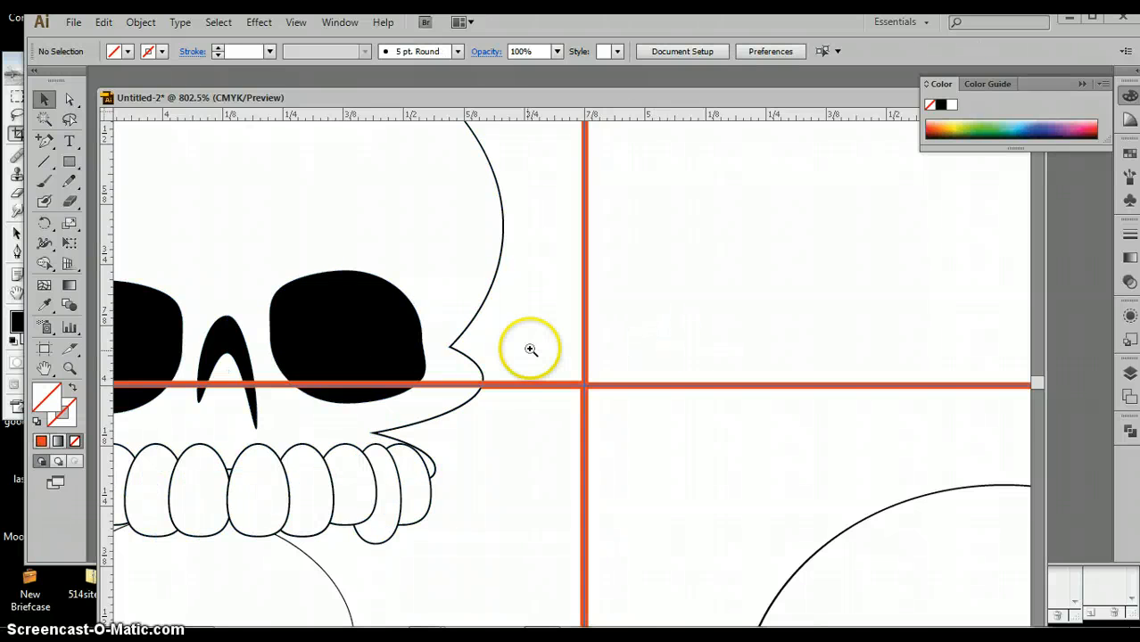
Delete the orange-red frames around all three skull clusters
ctrl+alt+click(537, 367)
ctrl+alt+click(592, 368)
ctrl+alt+click(591, 368)
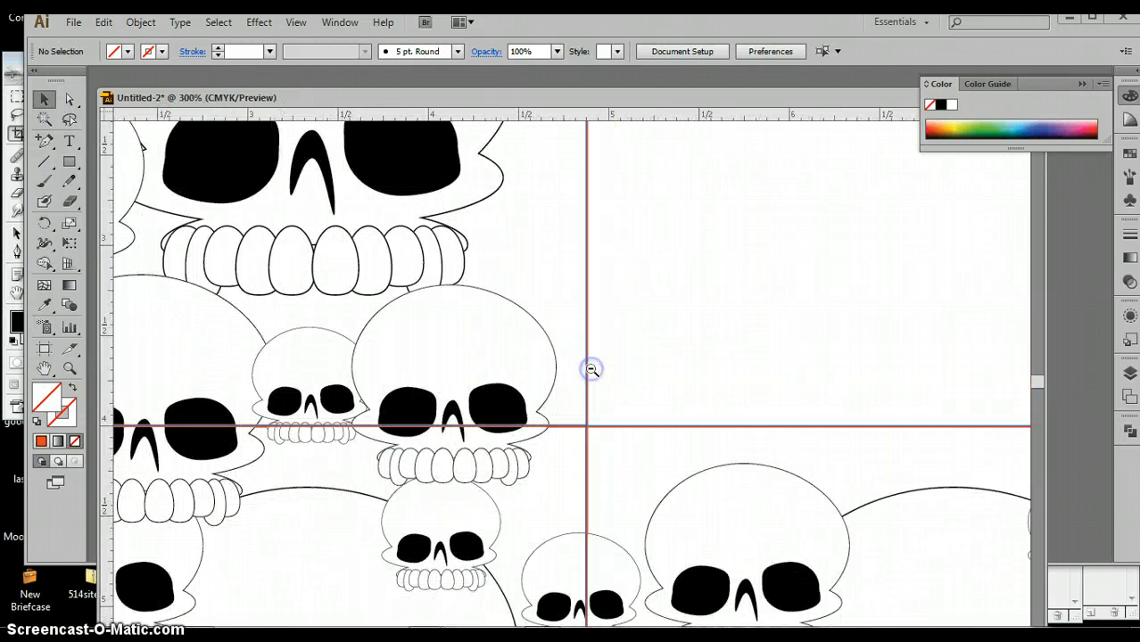
ctrl+alt+click(591, 368)
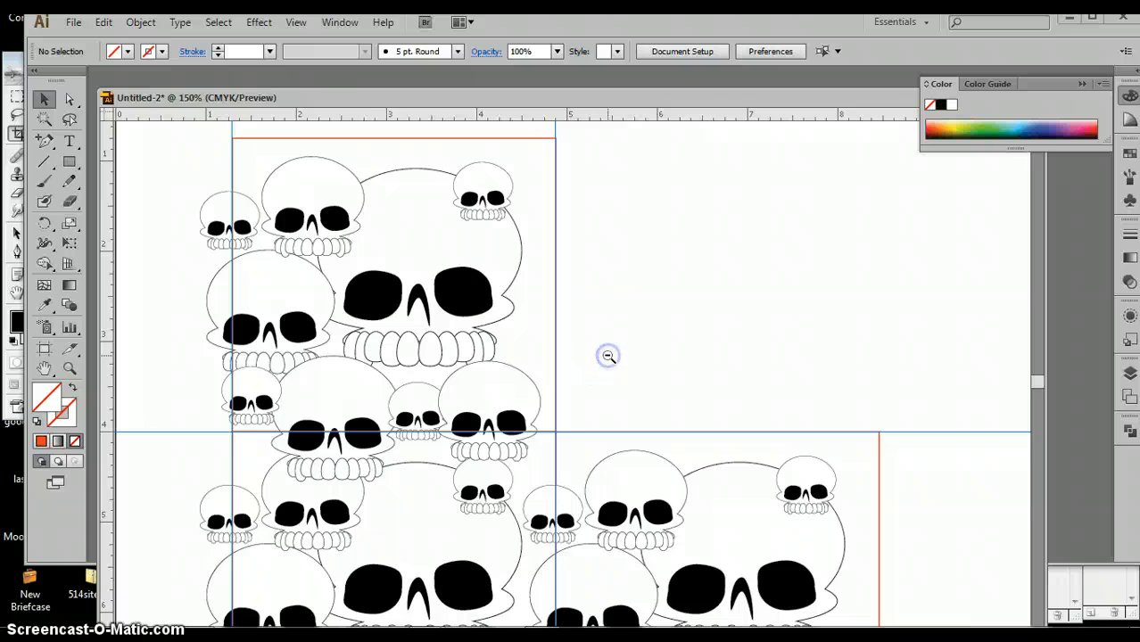
ctrl+alt+click(608, 356)
drag(609, 354, 603, 235)
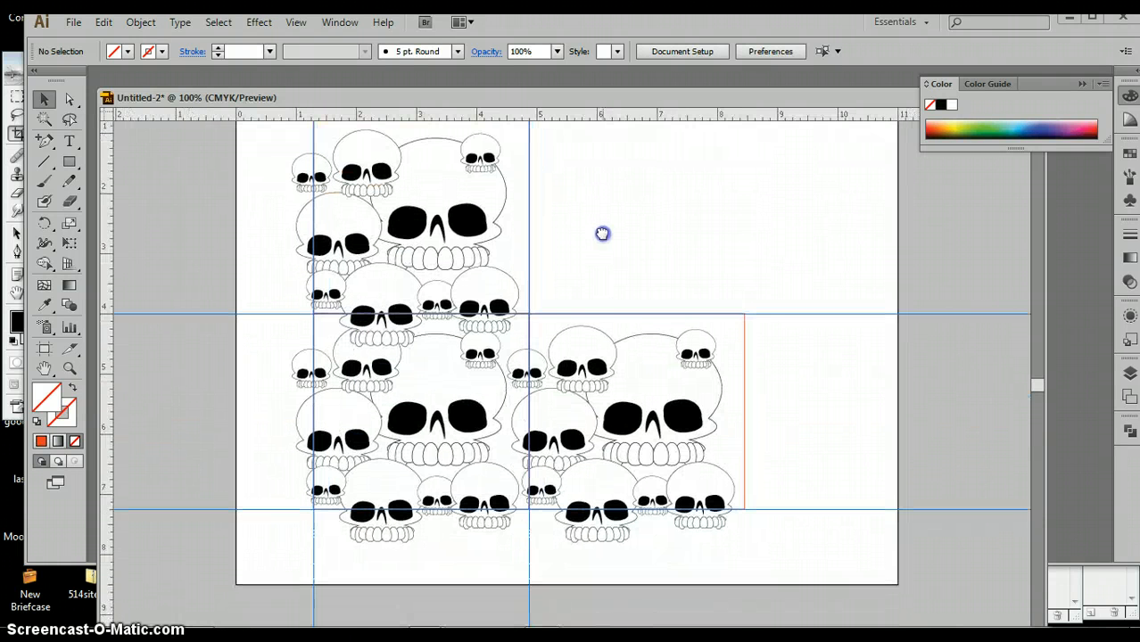
click(743, 355)
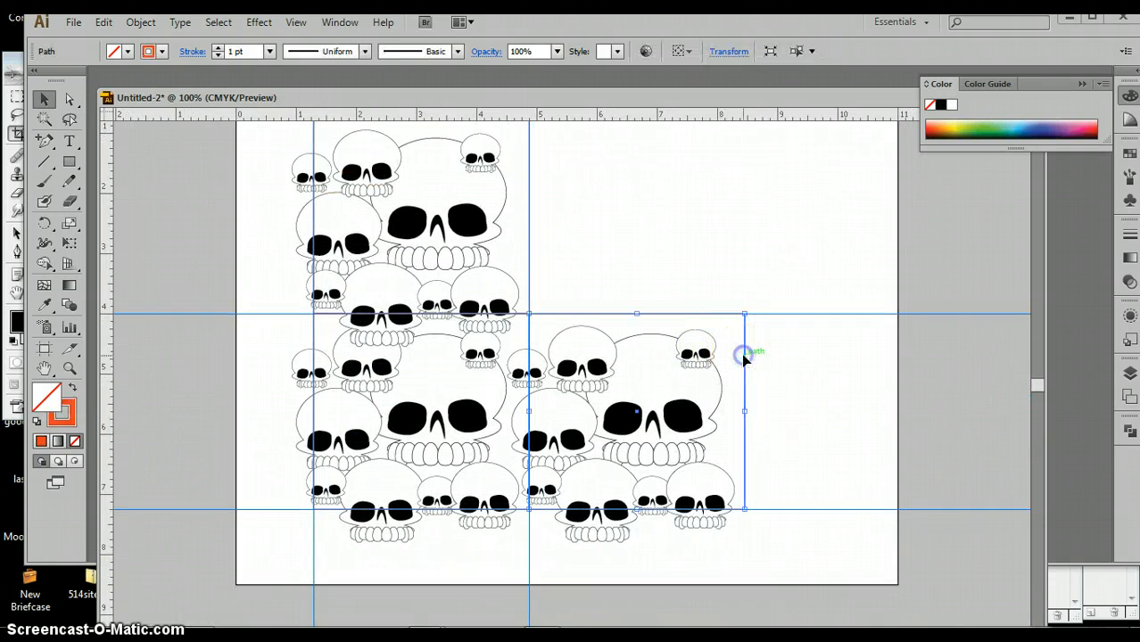
click(544, 232)
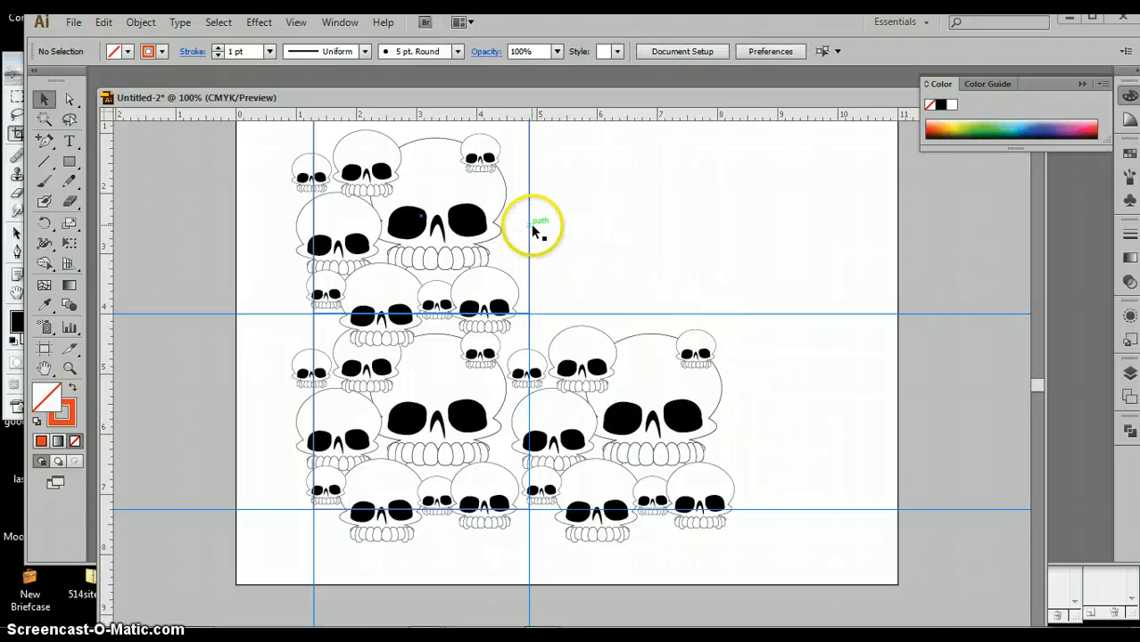
click(532, 225)
click(319, 328)
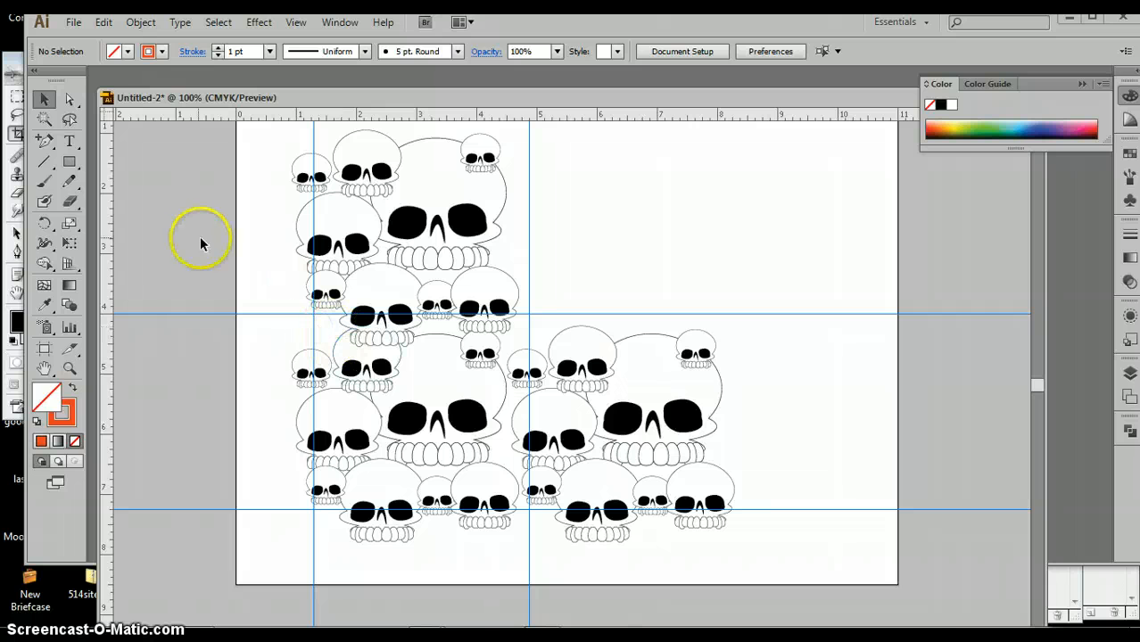
Draw a rectangle exactly inside the four guides with an orange-red fill and no stroke
click(74, 385)
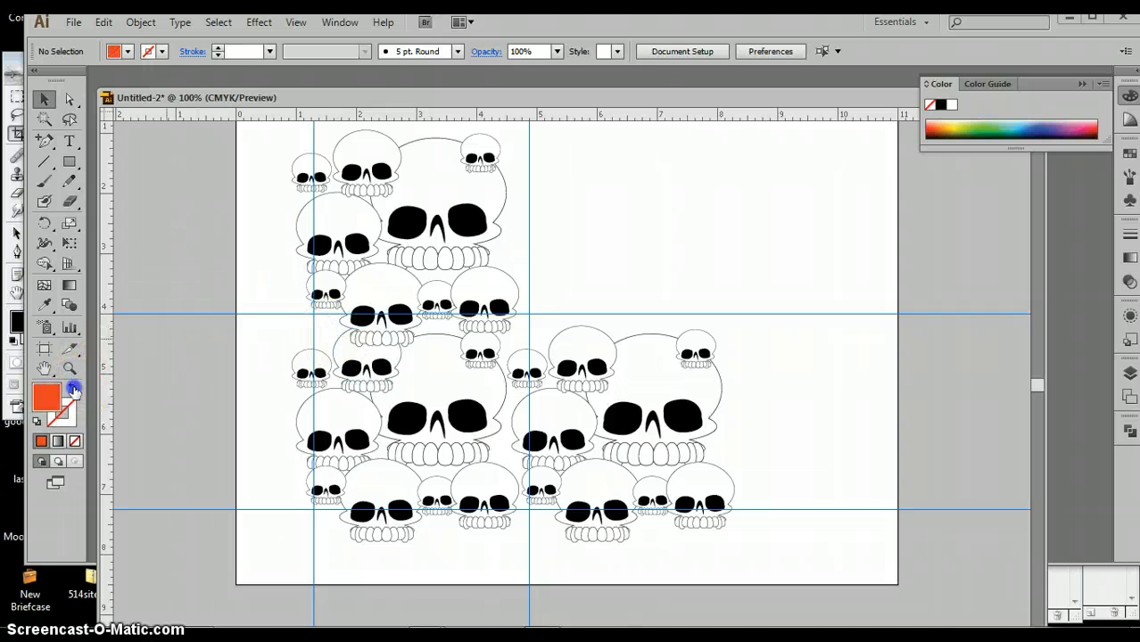
click(69, 161)
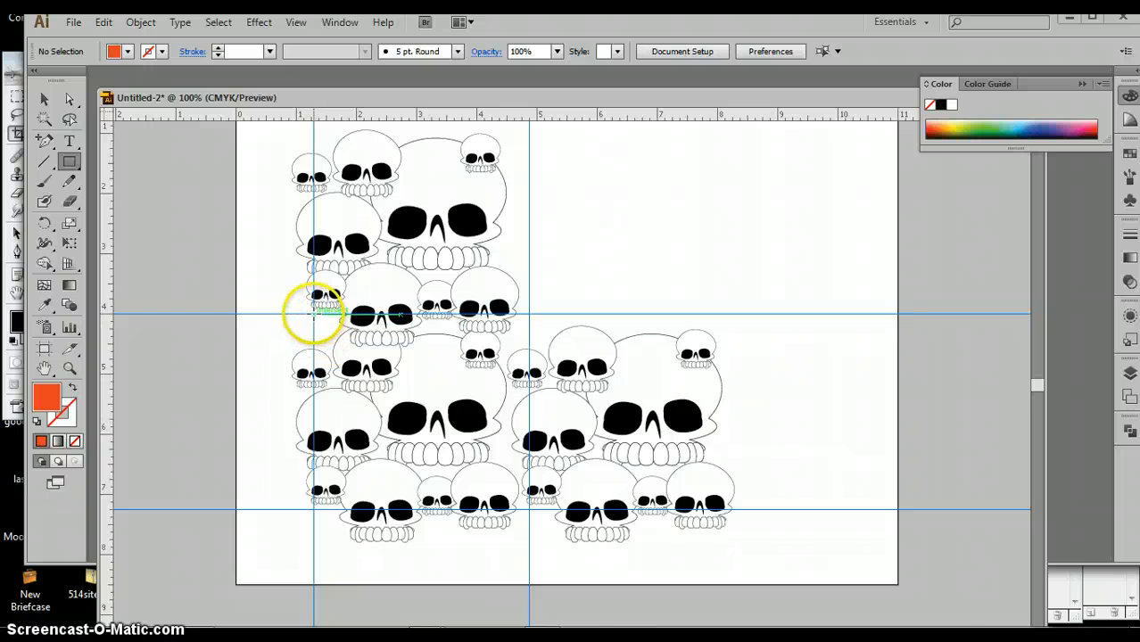
click(313, 310)
mouse_move(314, 311)
mouse_down()
mouse_move(448, 397)
mouse_move(529, 508)
mouse_up()
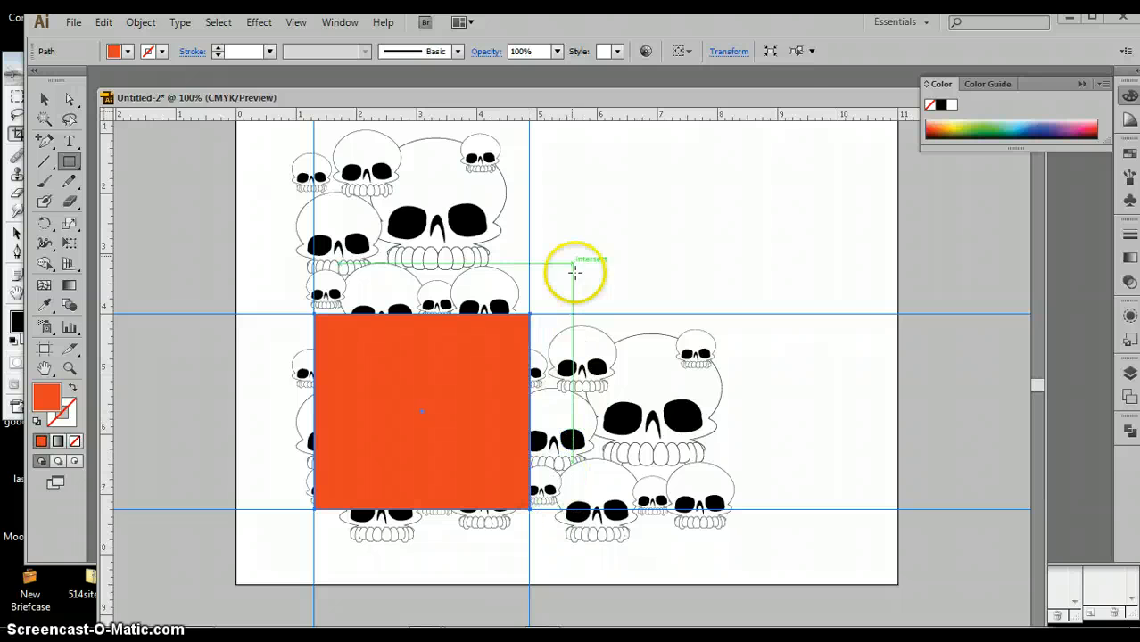
Crop the skull clusters to the orange-red rectangle using Pathfinder Crop, and deselect the resulting tile
click(43, 99)
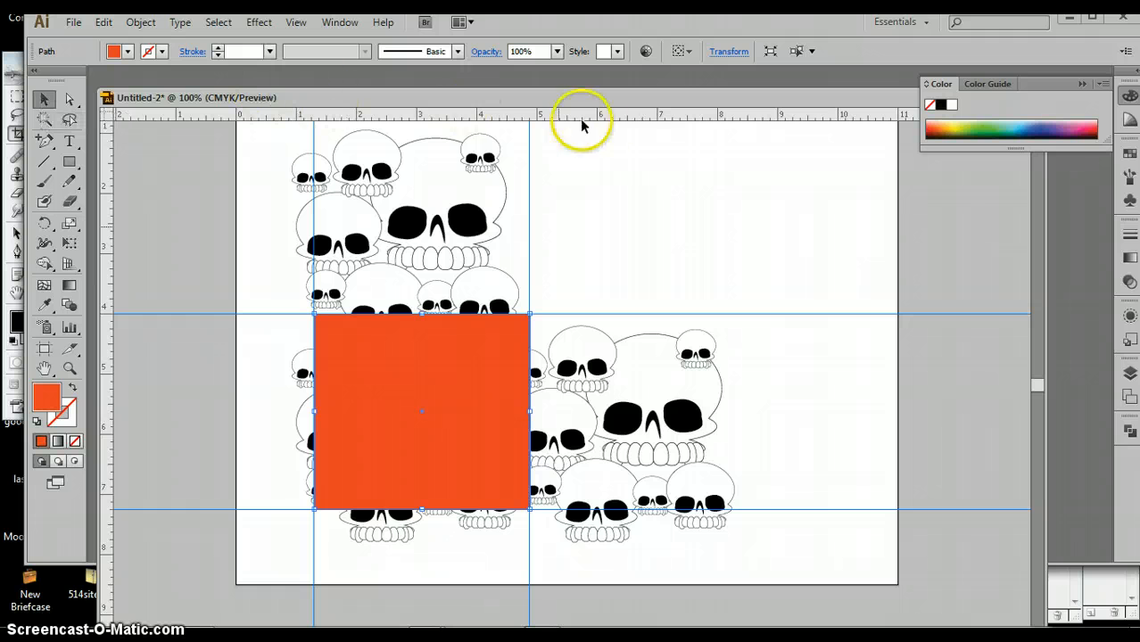
drag(274, 243, 586, 555)
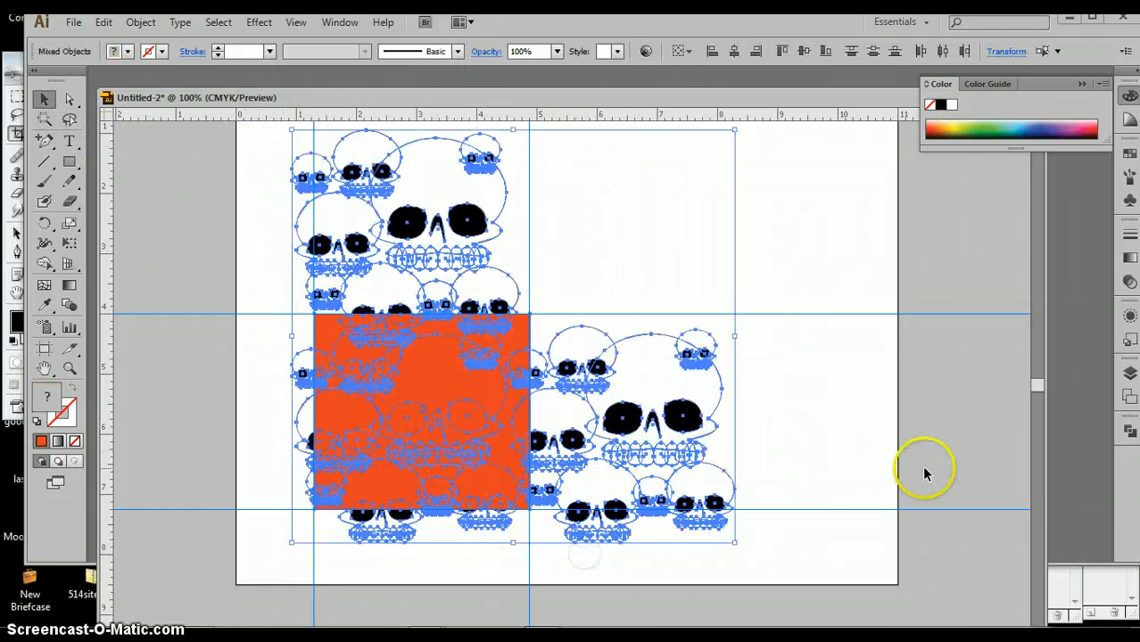
click(1128, 432)
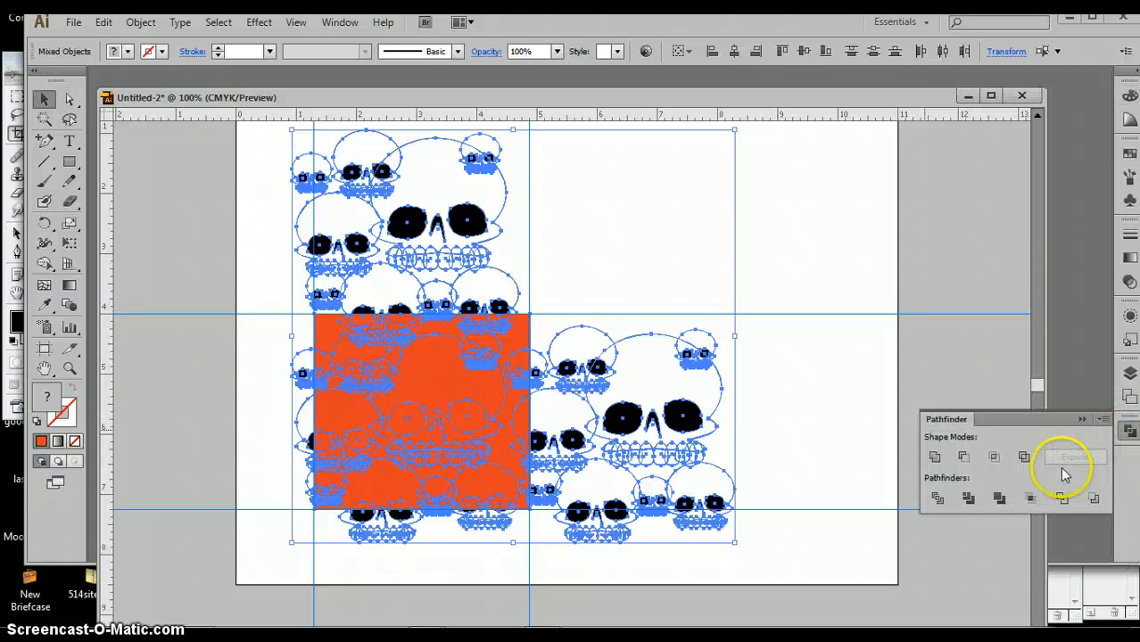
click(1031, 501)
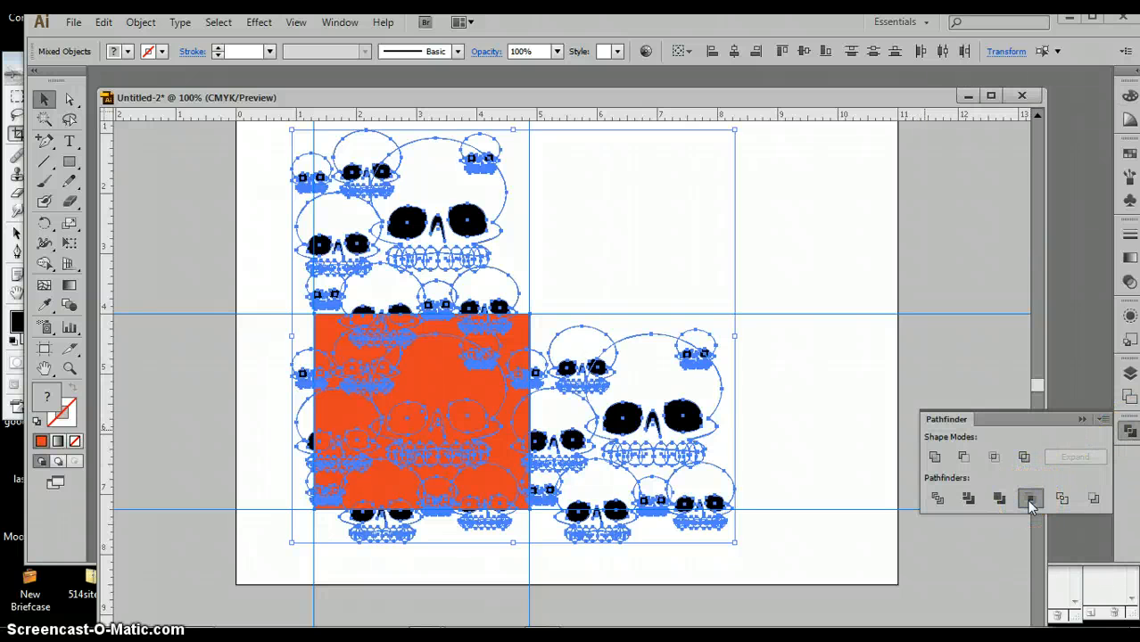
click(803, 455)
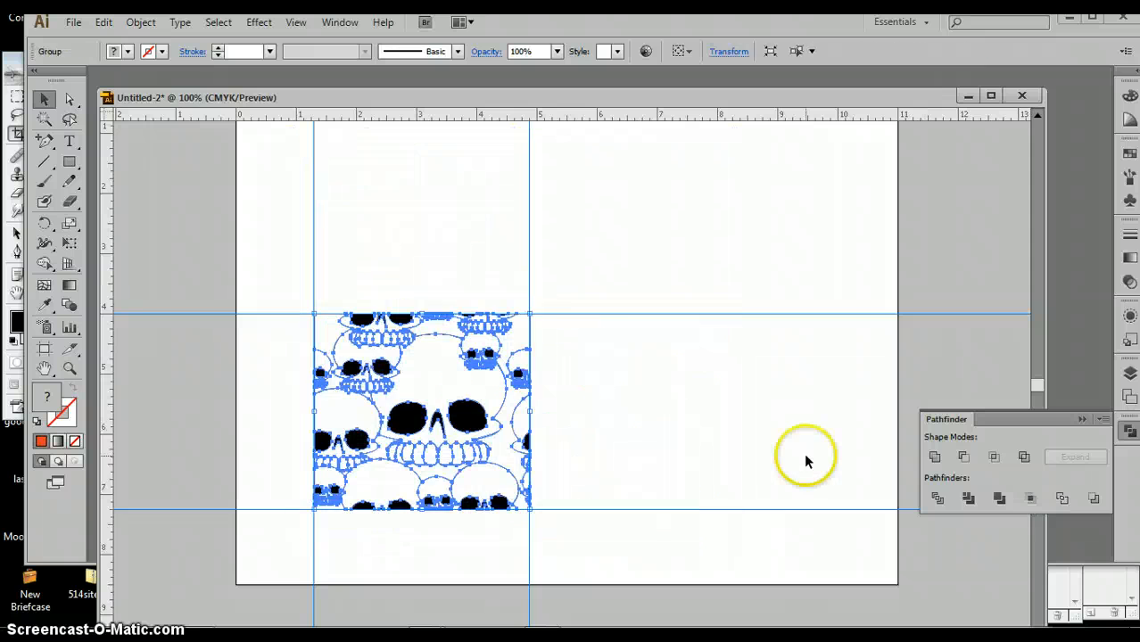
click(670, 394)
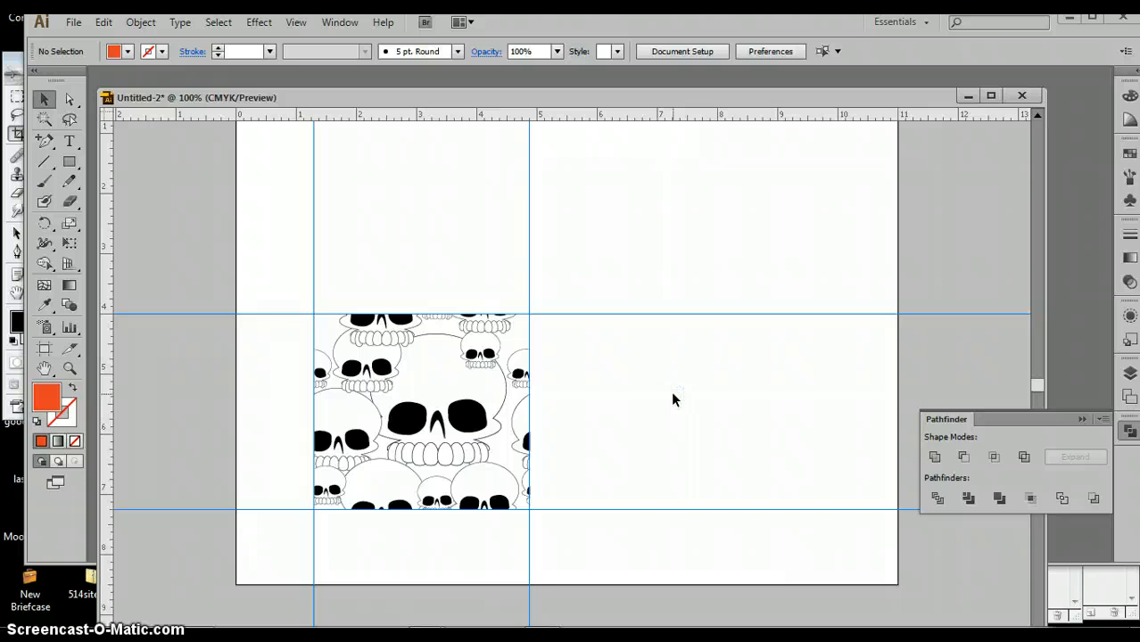
click(680, 399)
Add the cropped skull tile to the Swatches as a new pattern swatch and deselect it
click(1095, 195)
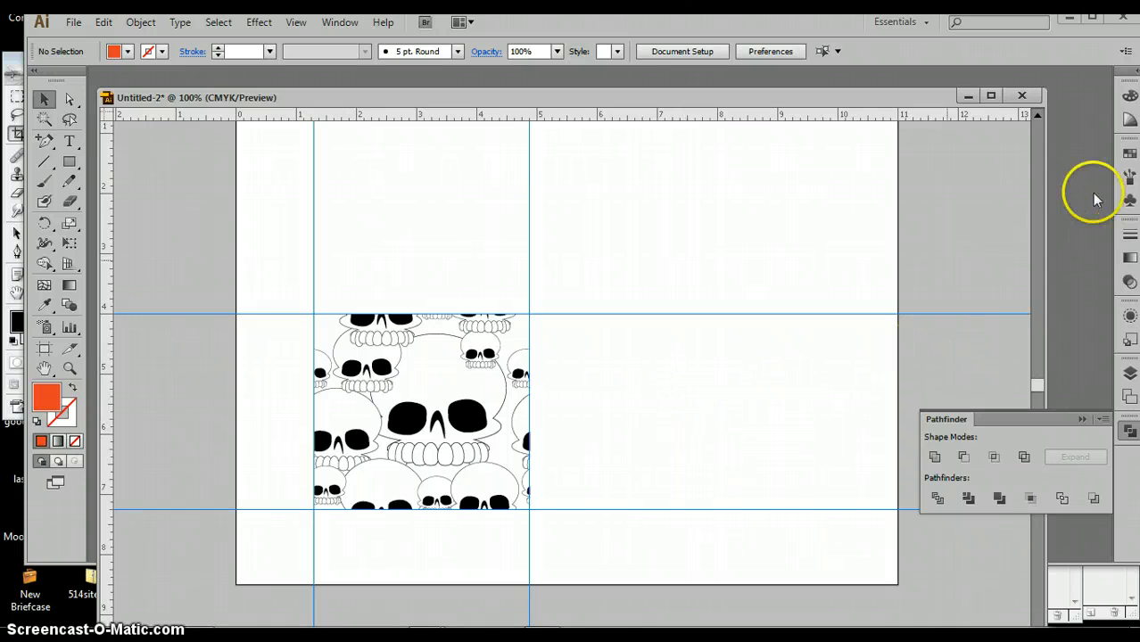
click(1127, 154)
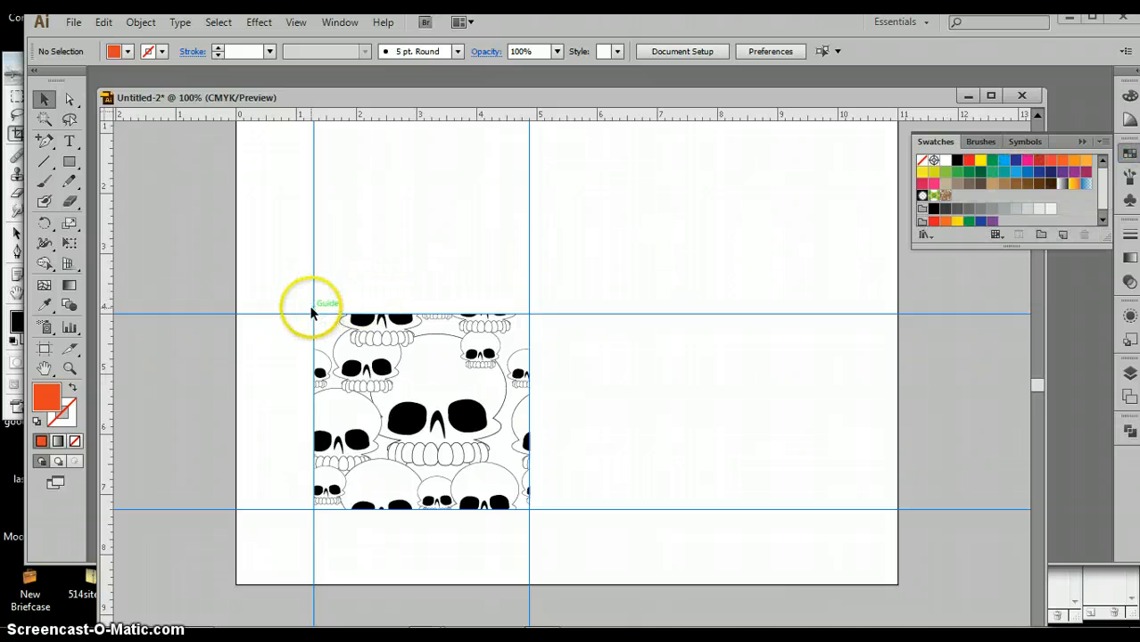
drag(301, 303, 539, 528)
drag(492, 422, 474, 357)
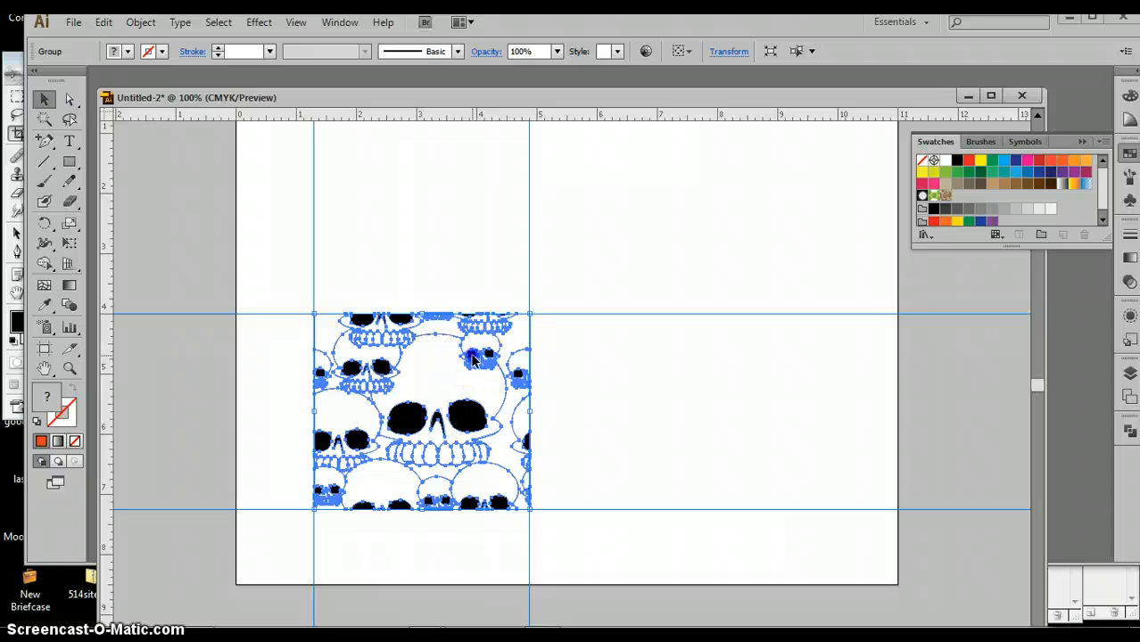
drag(944, 243, 973, 204)
click(741, 279)
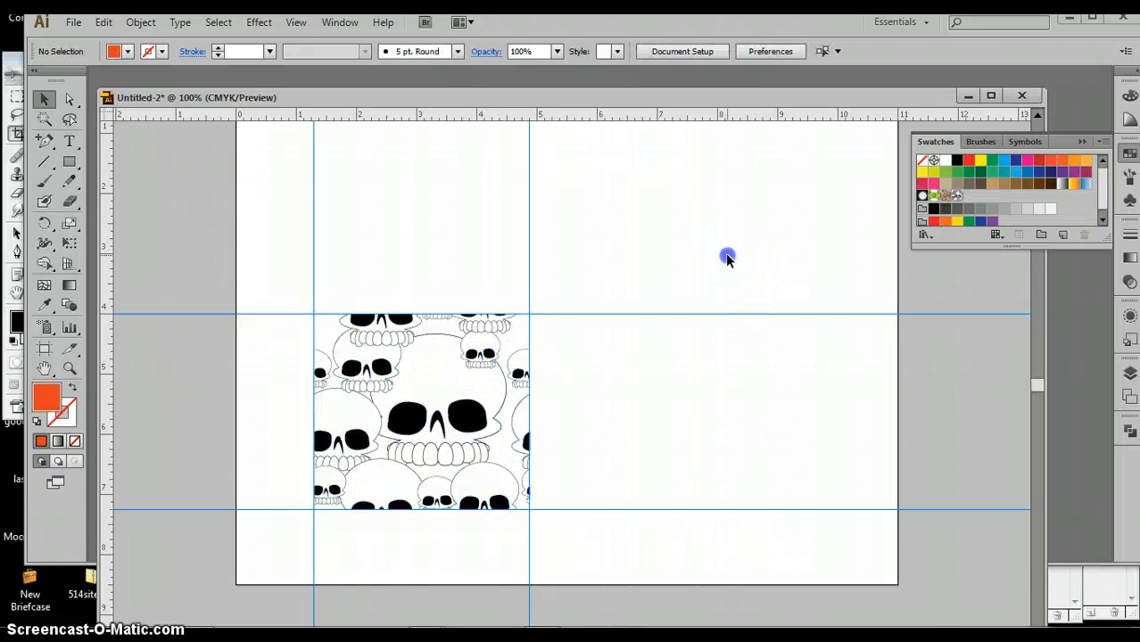
Draw a large test rectangle extending beyond the artboard's right and bottom edges and fill it with the skull pattern swatch
alt+click(646, 390)
alt+click(741, 382)
click(116, 104)
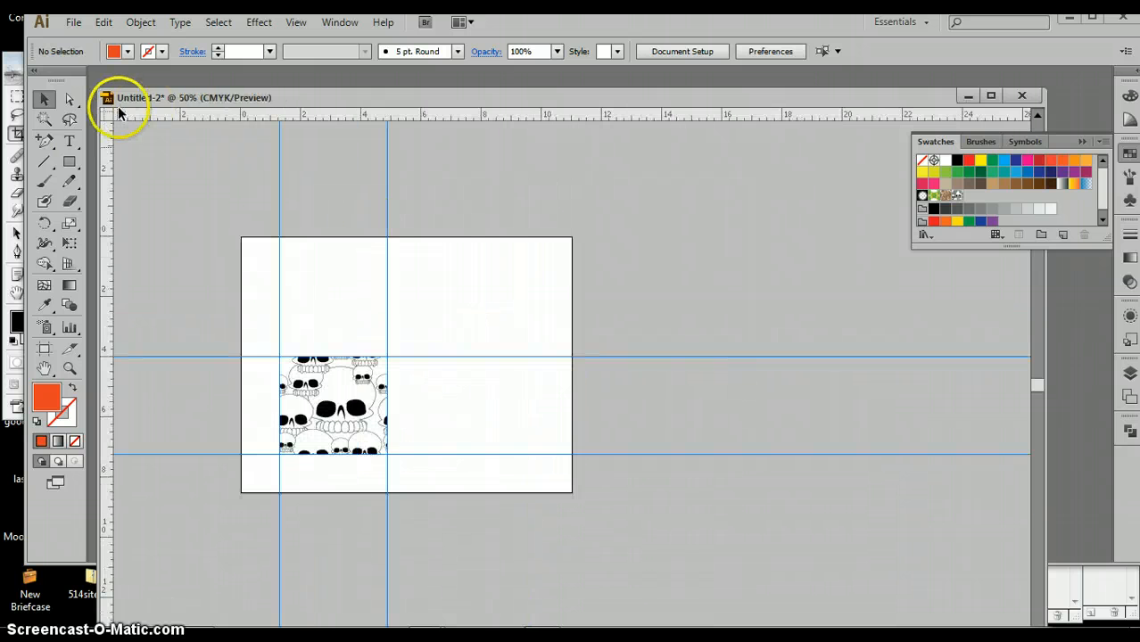
click(70, 163)
drag(458, 181, 919, 624)
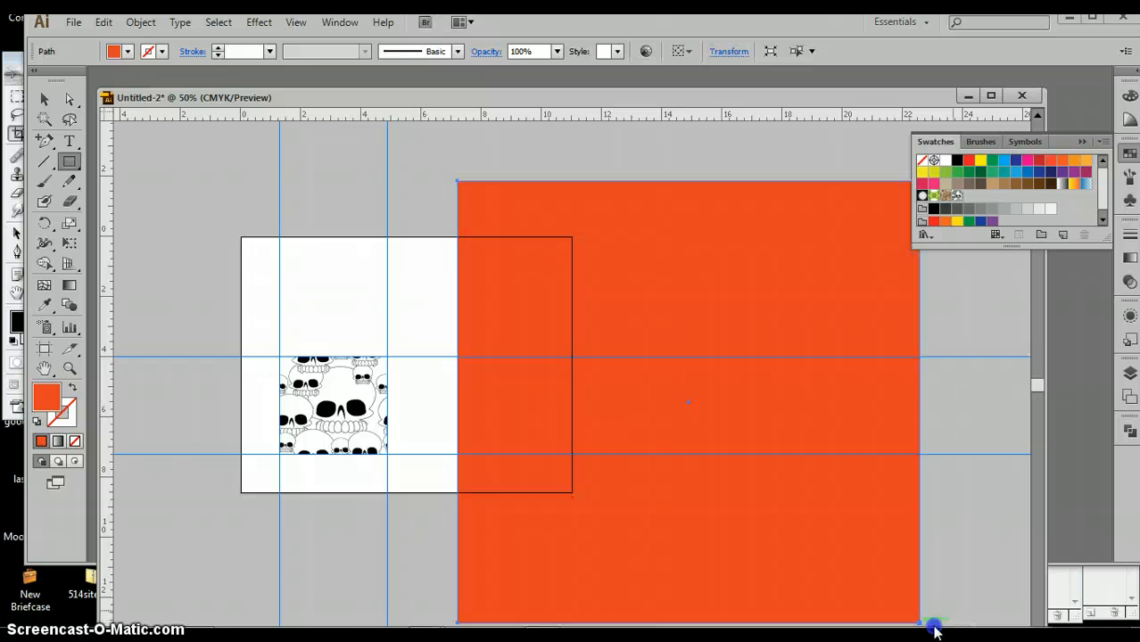
click(957, 197)
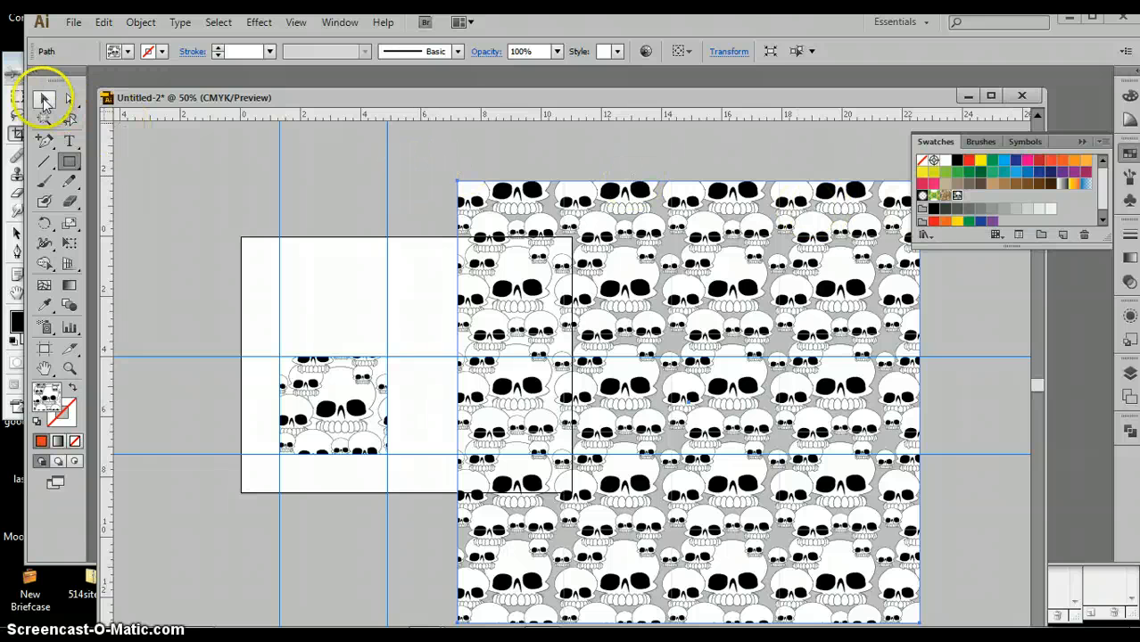
Delete the pattern-filled test rectangle
click(44, 101)
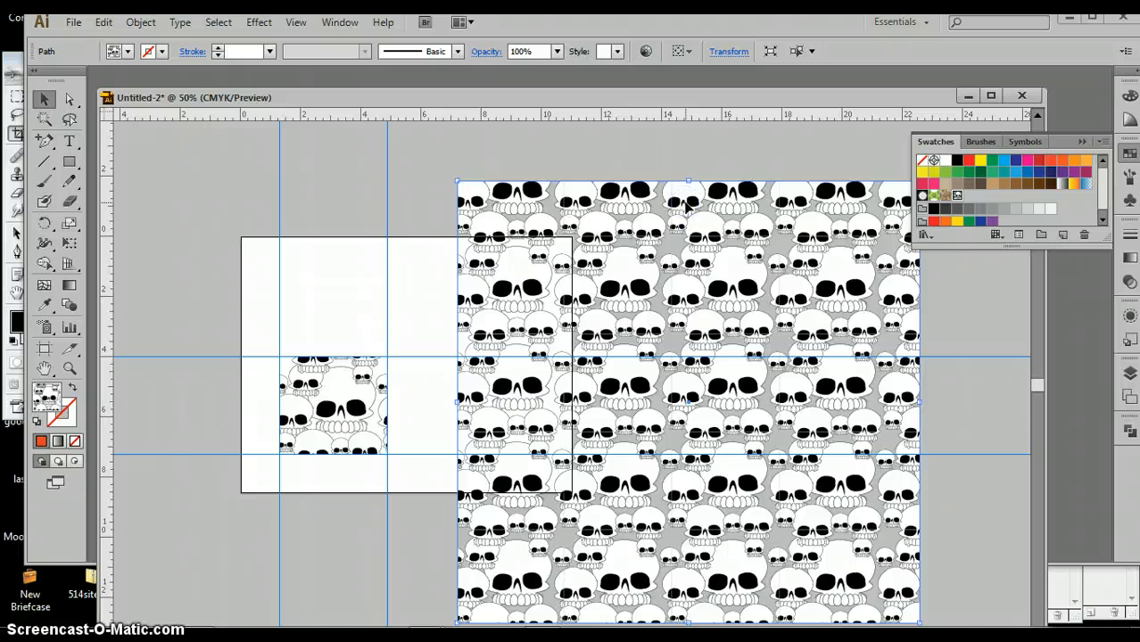
key(Delete)
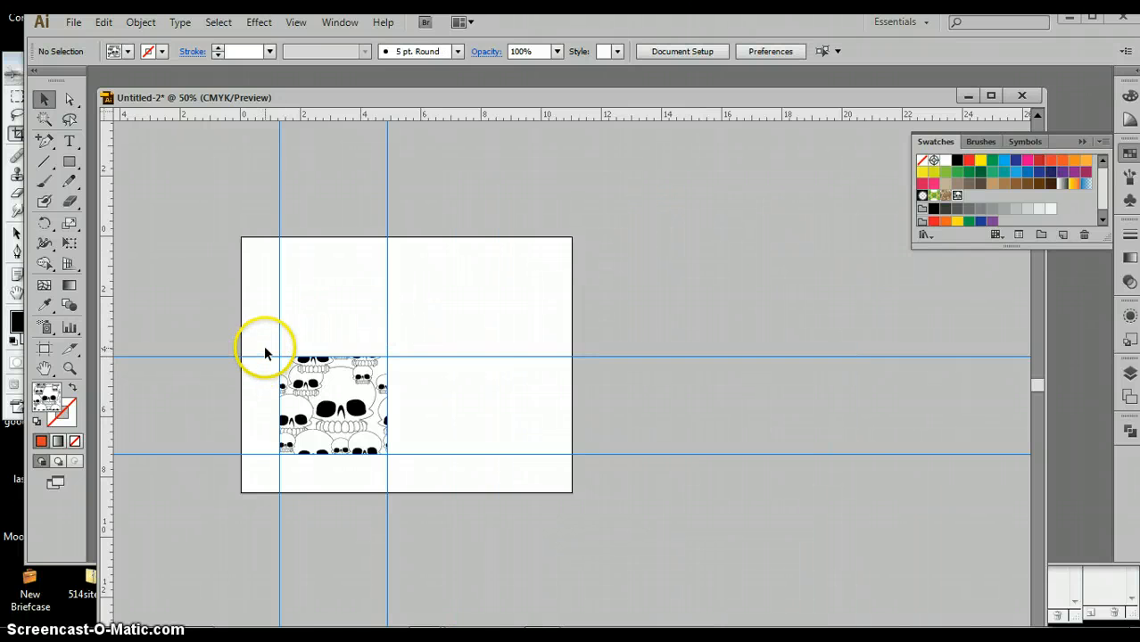
Copy the cropped skull tile and create a new 258 × 234 pixel, 72 pixels/inch CMYK document for it in Photoshop
drag(287, 359, 412, 455)
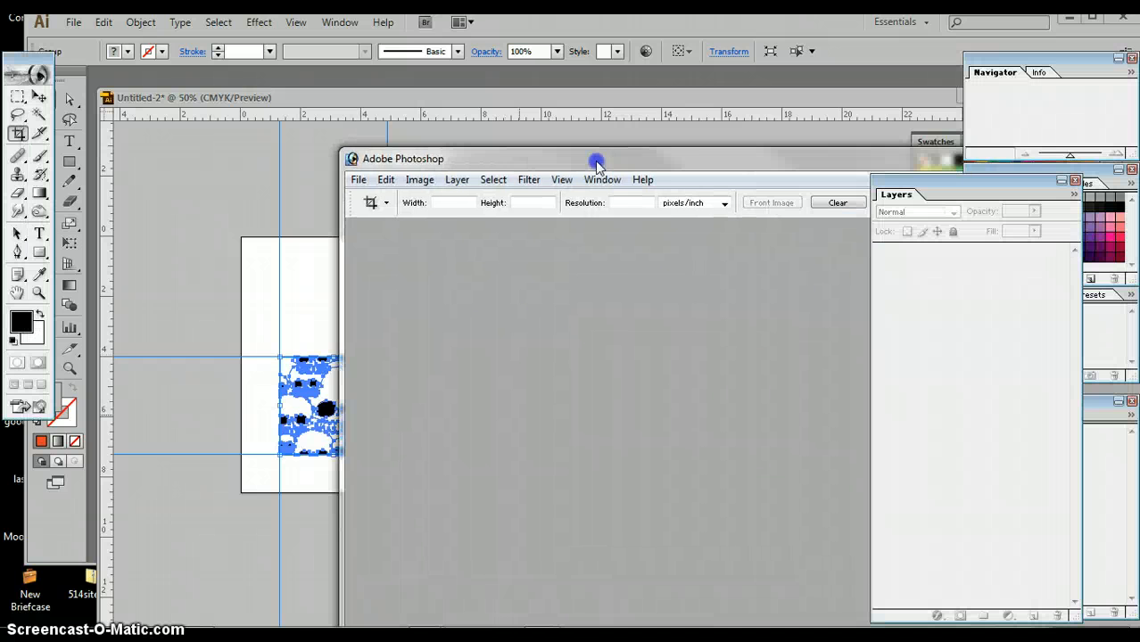
drag(593, 158, 351, 92)
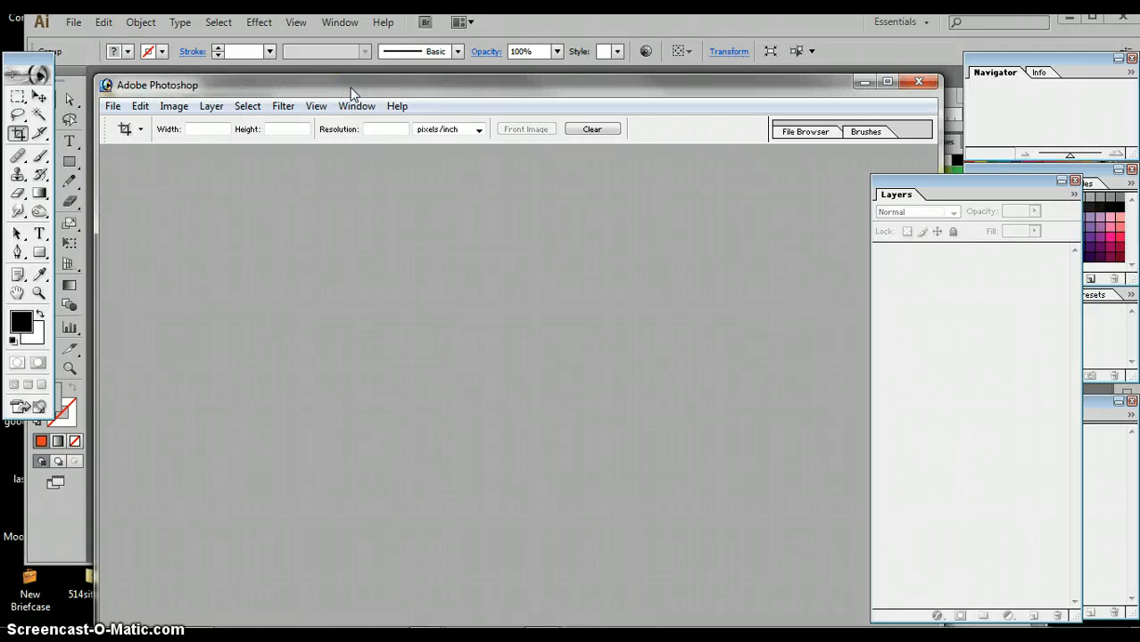
double_click(585, 340)
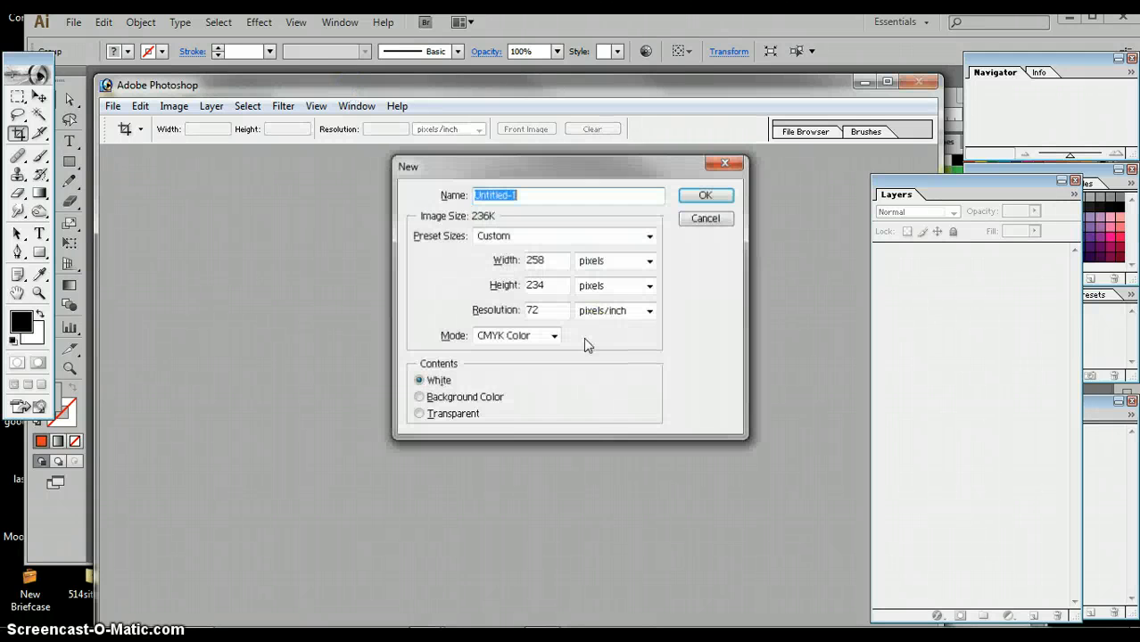
key(Return)
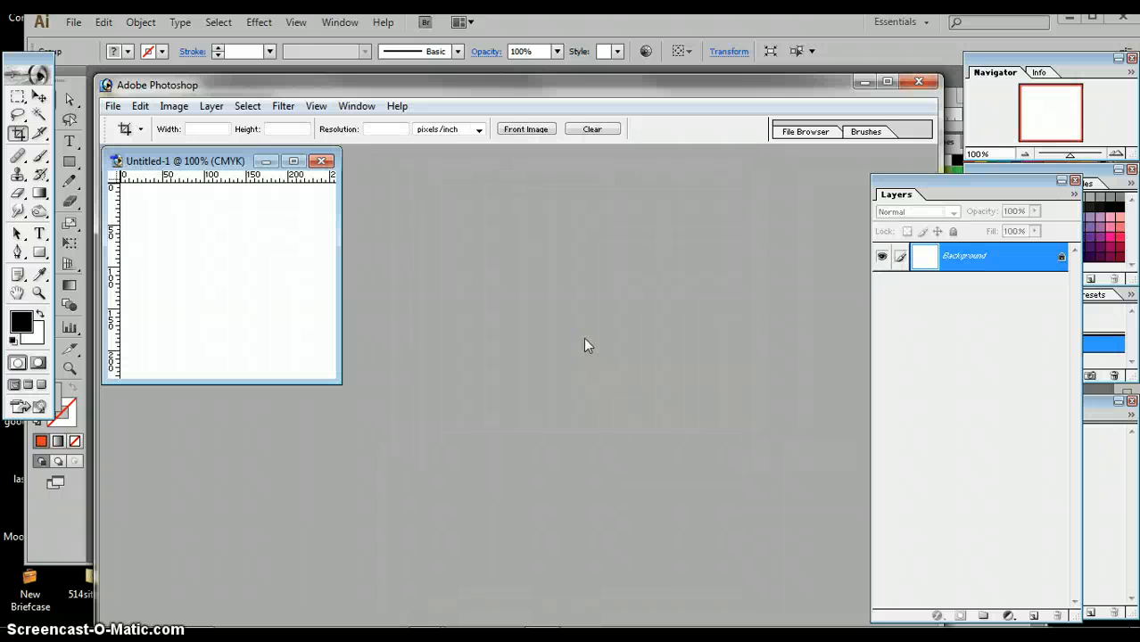
Paste the skull tile into the new document, enlarge the document window around it, and commit the placement
key(ctrl+v)
click(603, 285)
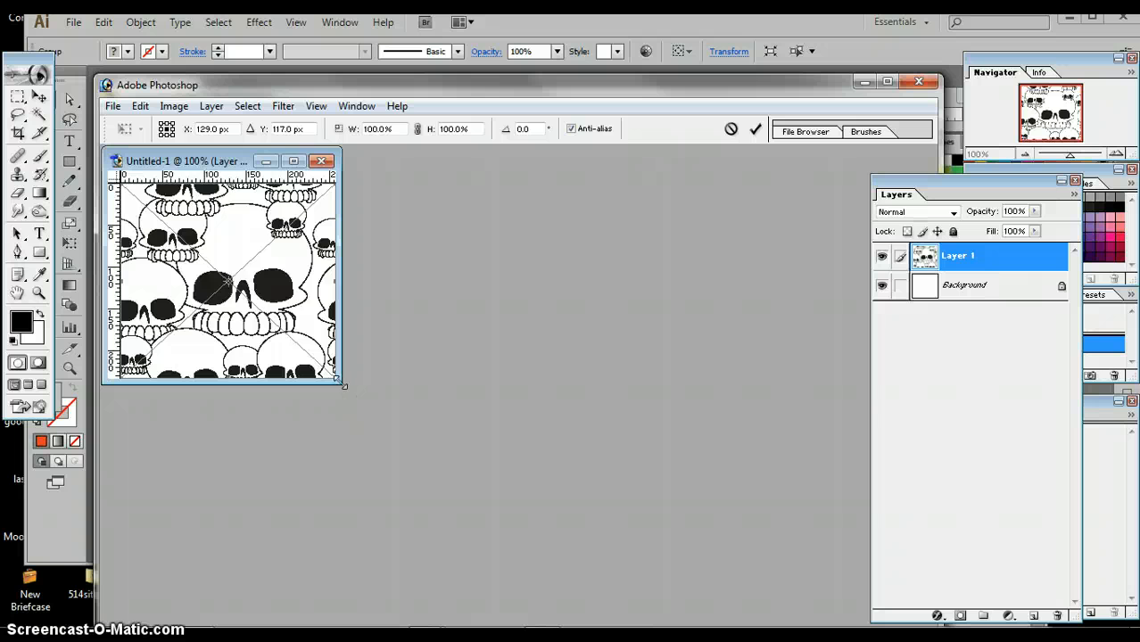
drag(342, 383, 677, 563)
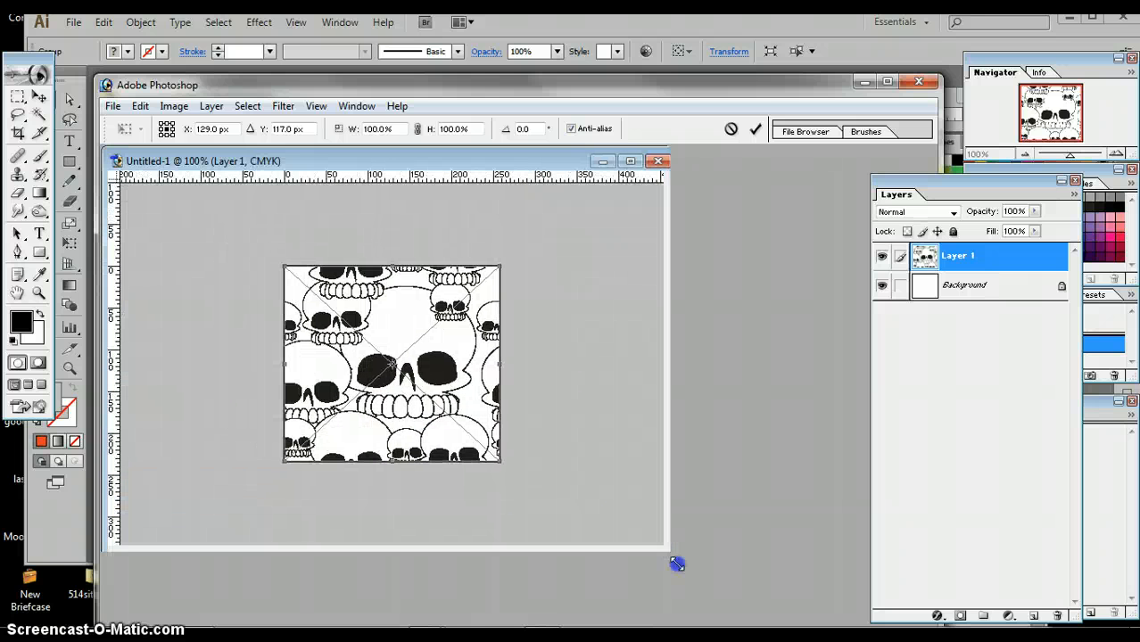
click(756, 129)
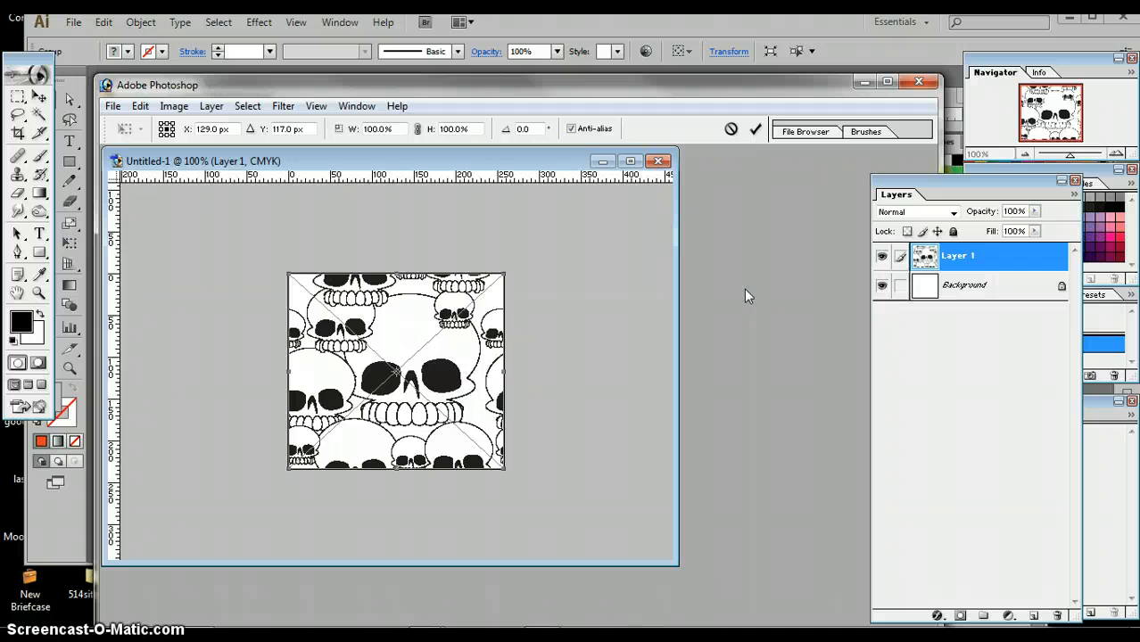
key(c)
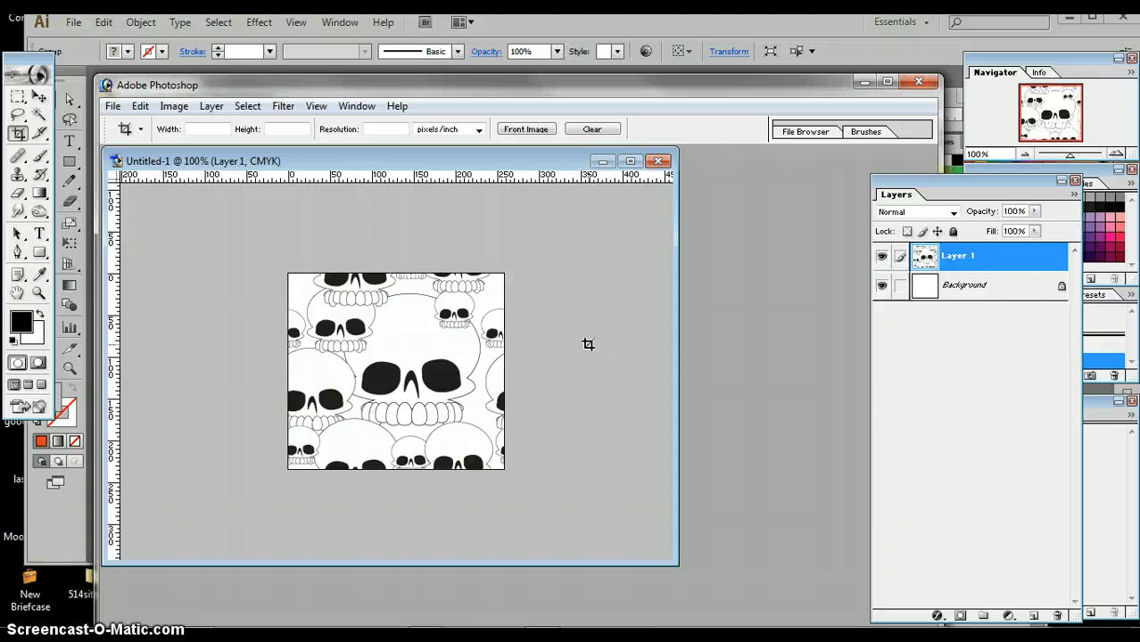
Select the whole canvas and define it as a pattern named SKULLZ
key(ctrl+a)
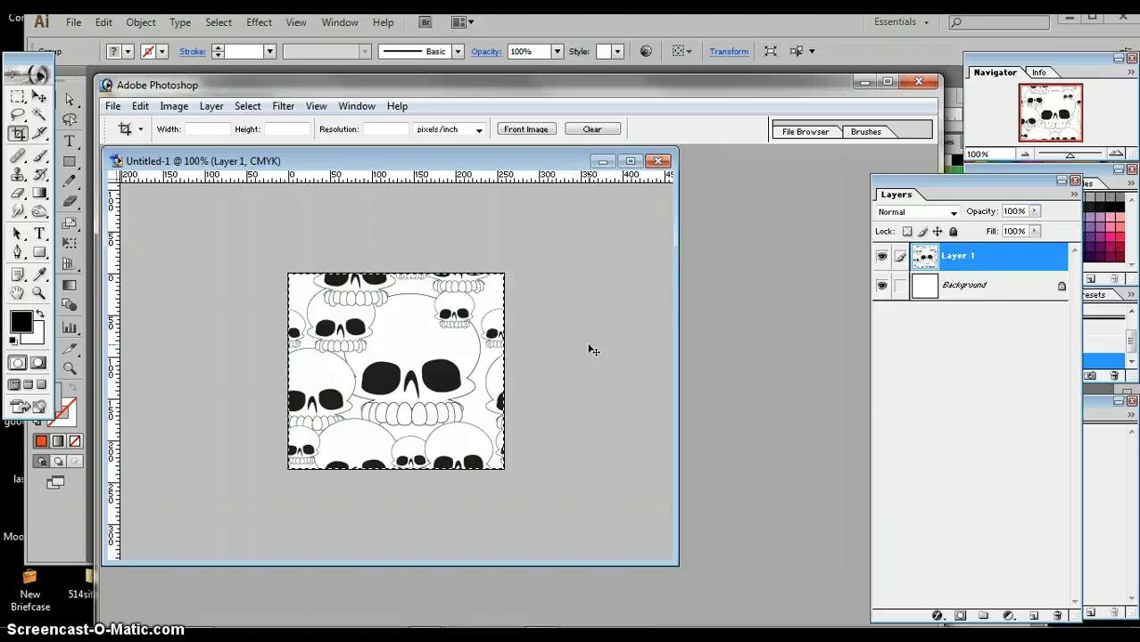
click(141, 105)
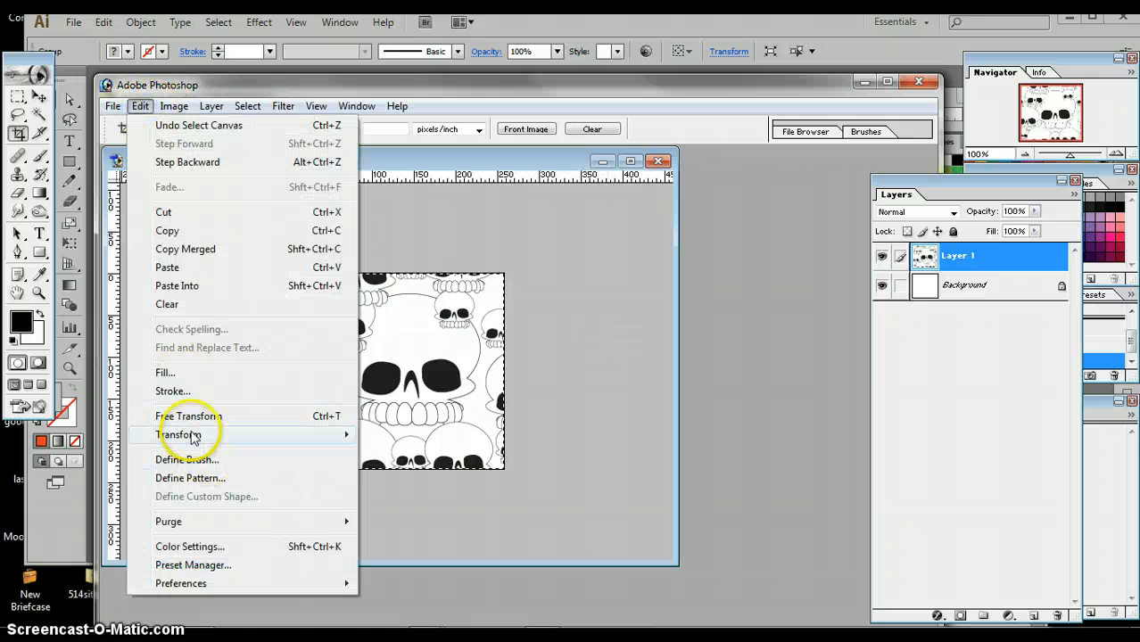
click(185, 478)
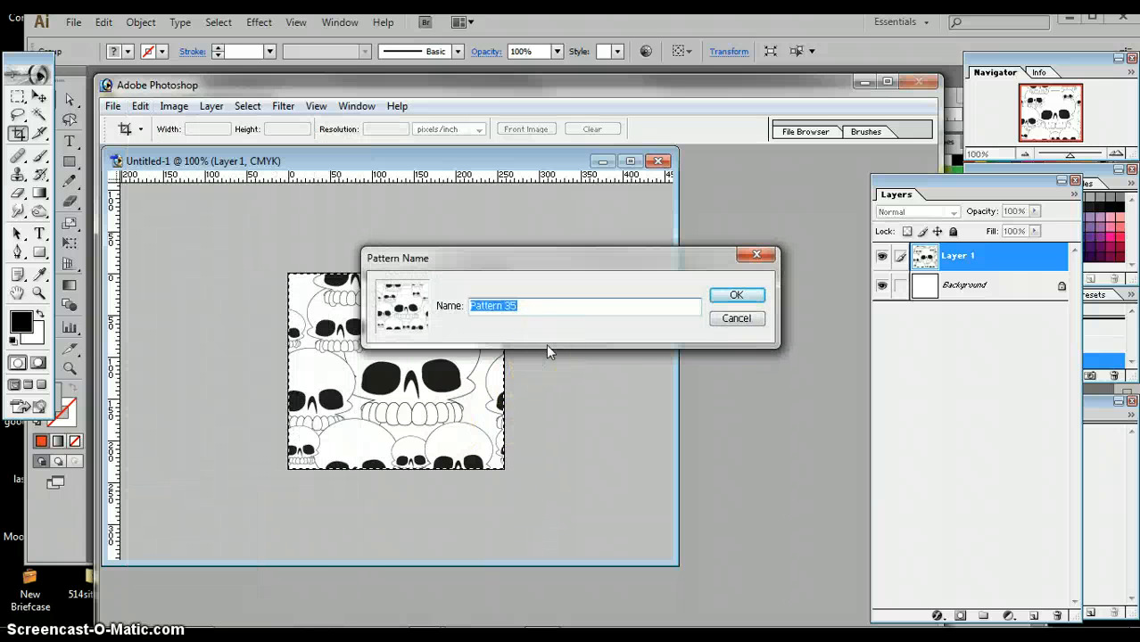
text(SKULLZ)
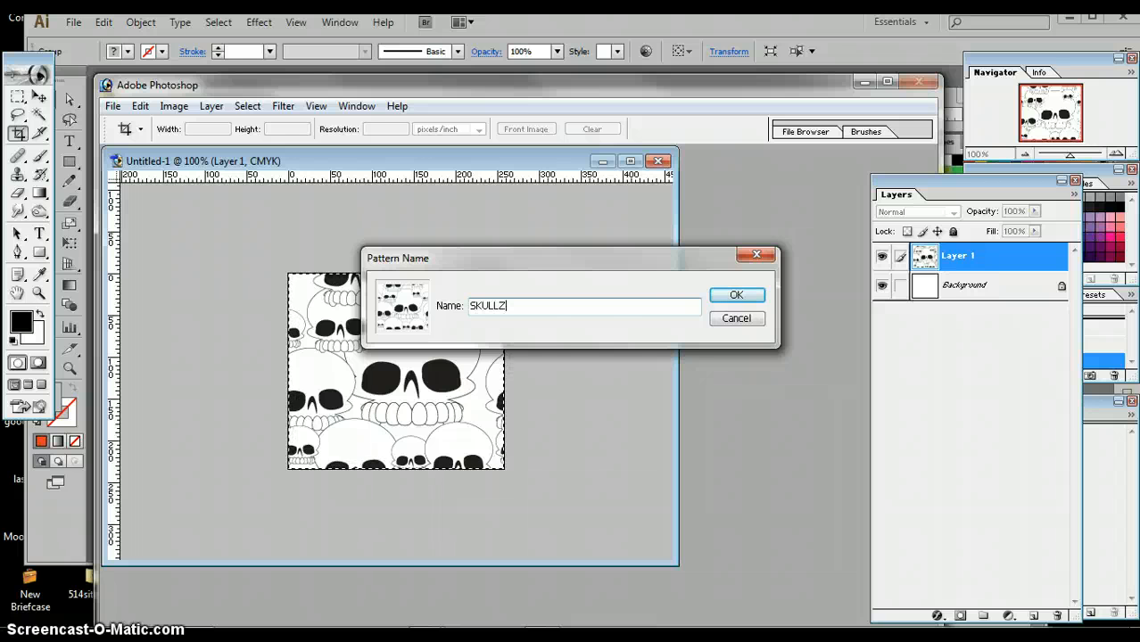
click(732, 295)
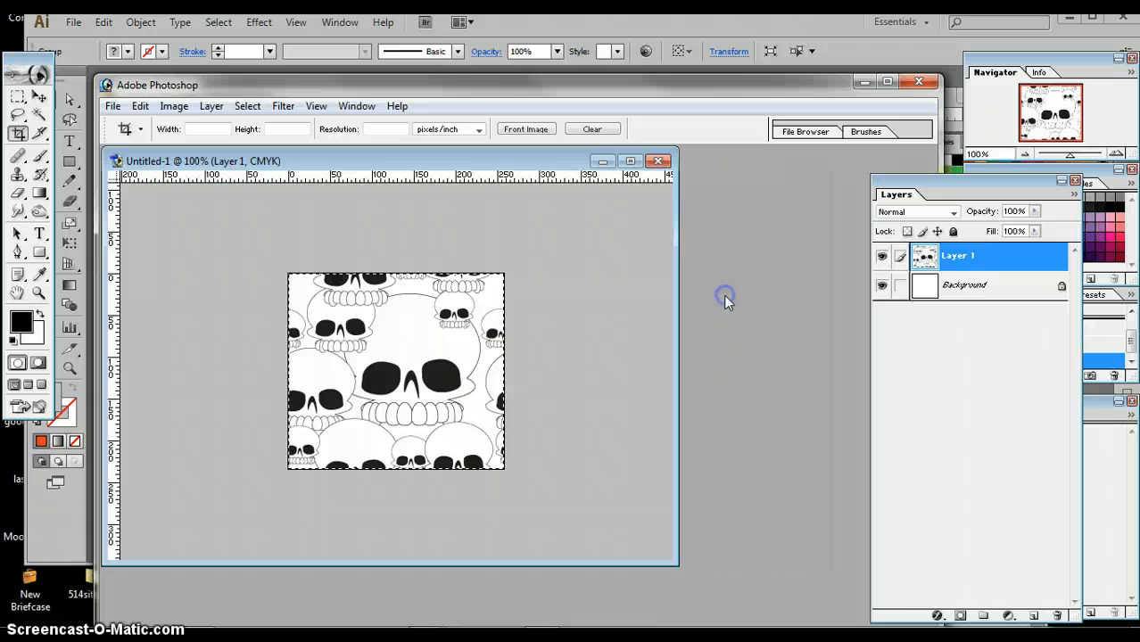
Create a new white CMYK document 1000 pixels wide and 1000 pixels high at 72 pixels/inch
click(113, 107)
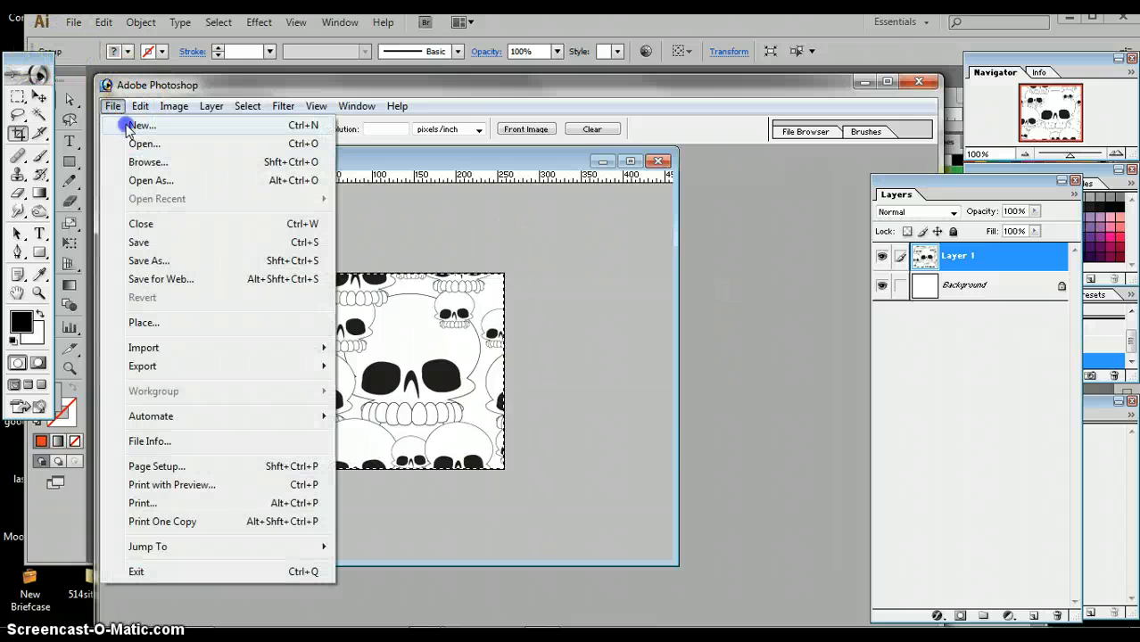
click(129, 124)
double_click(535, 260)
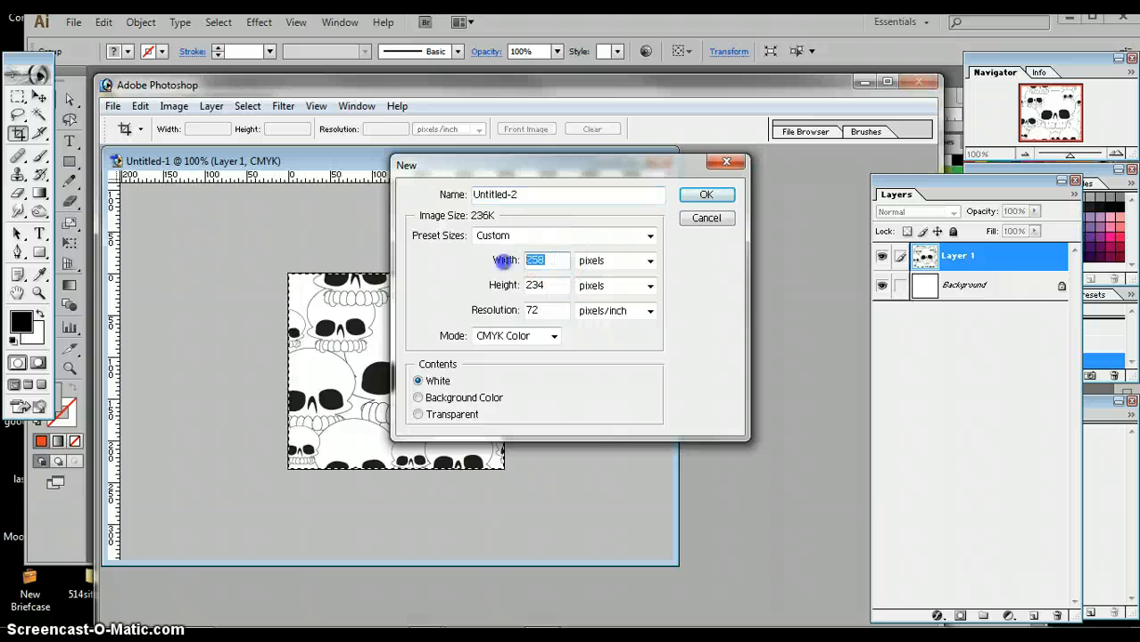
text(100)
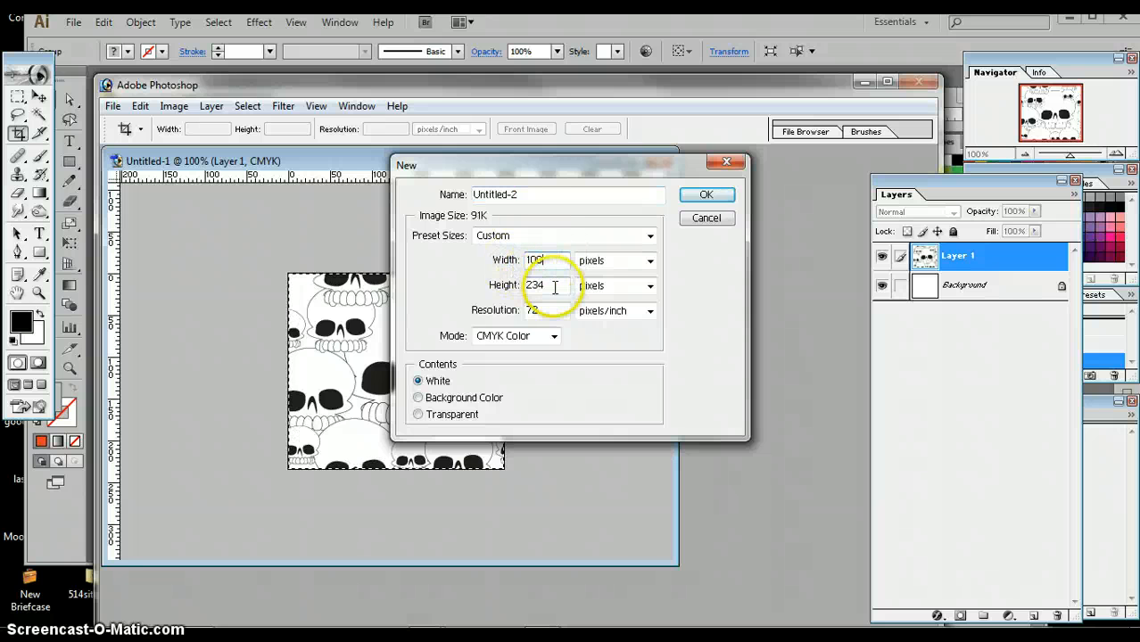
text(0)
drag(553, 287, 507, 290)
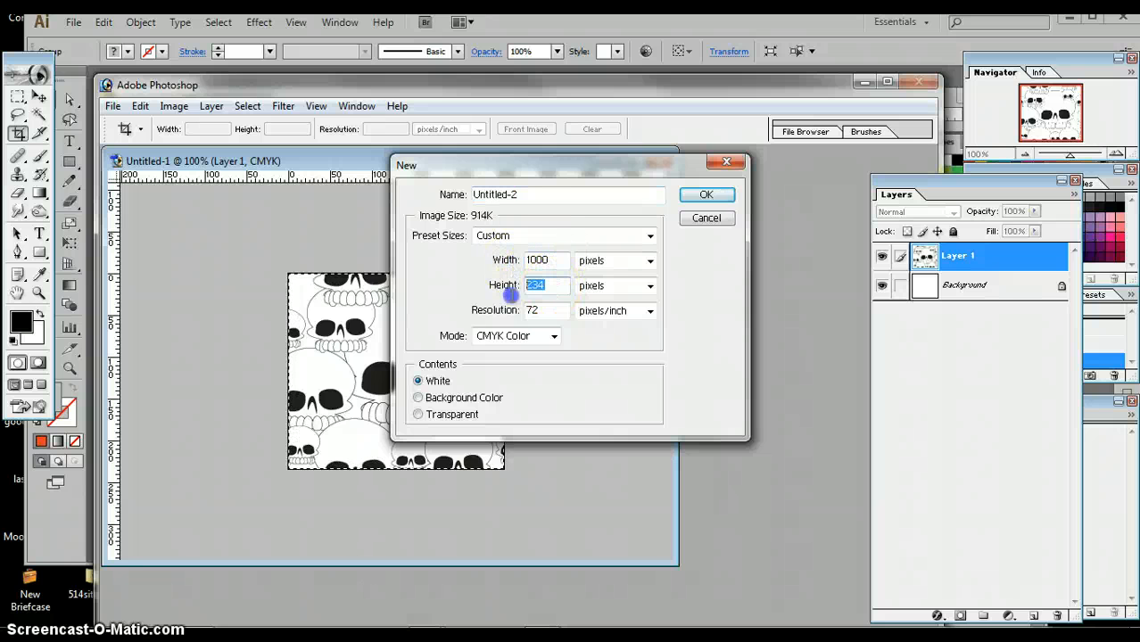
text(1000)
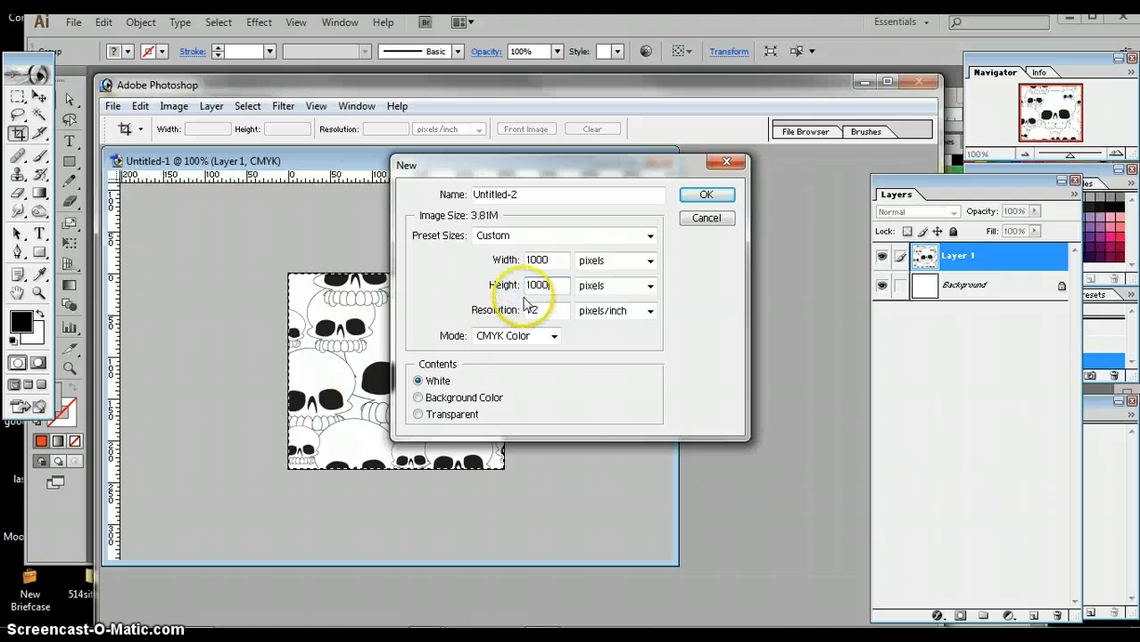
click(705, 195)
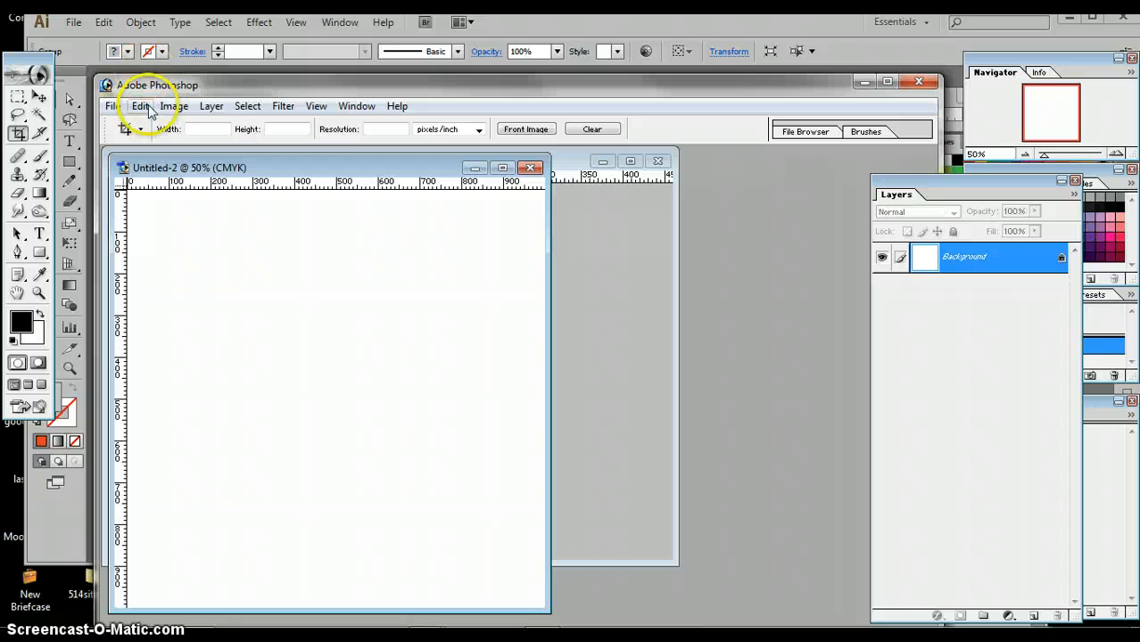
Fill the blank document with the custom SKULLZ pattern
click(140, 106)
click(181, 372)
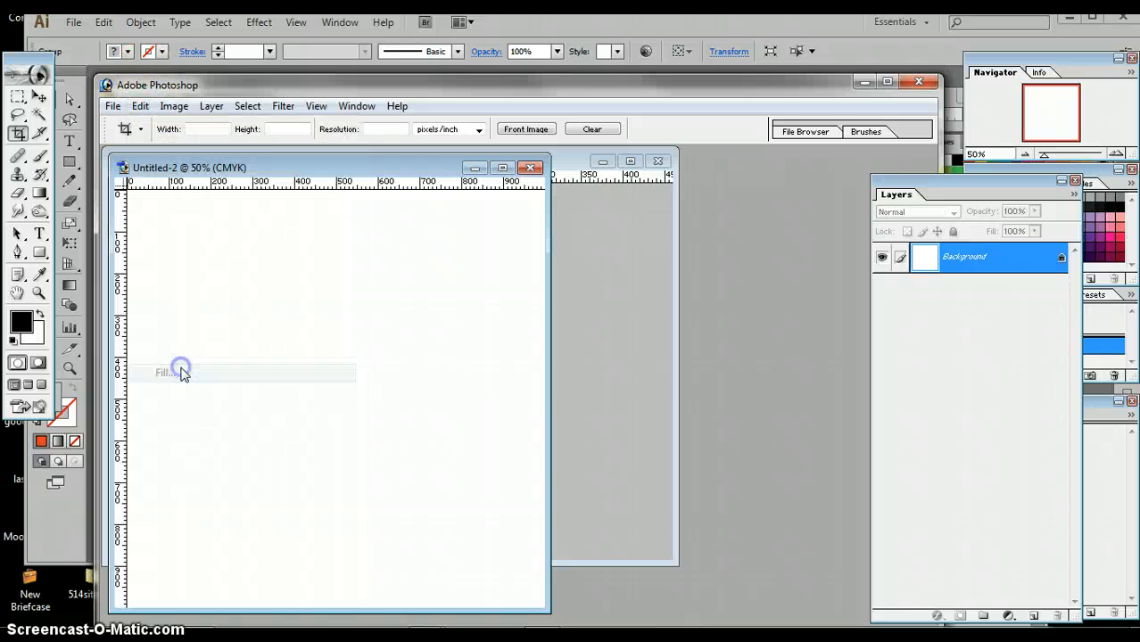
click(607, 280)
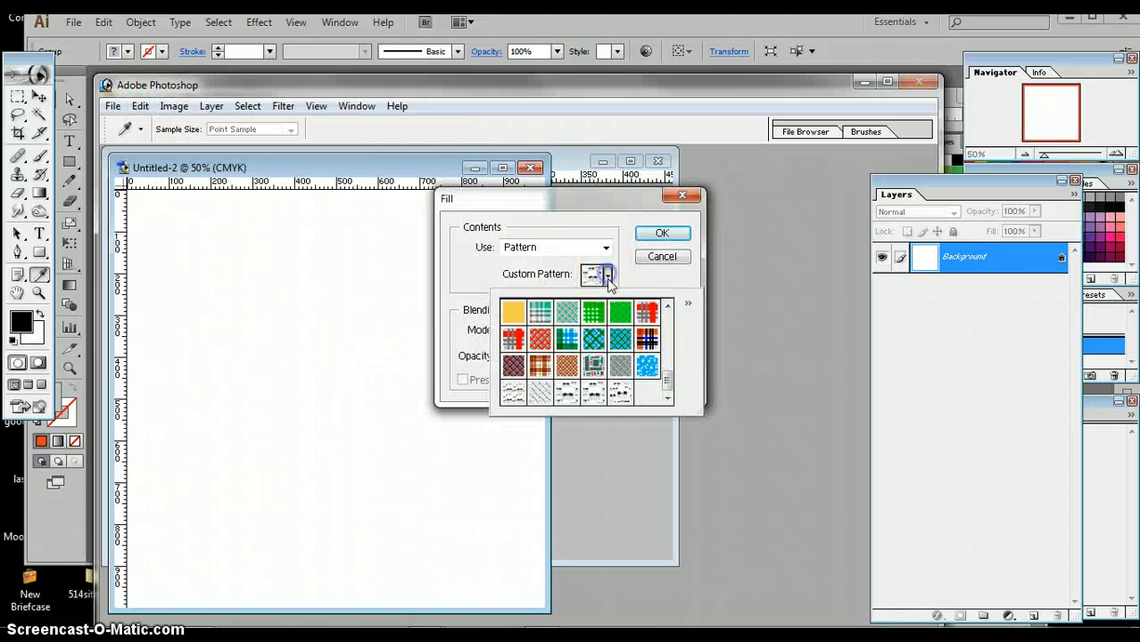
click(662, 234)
click(665, 235)
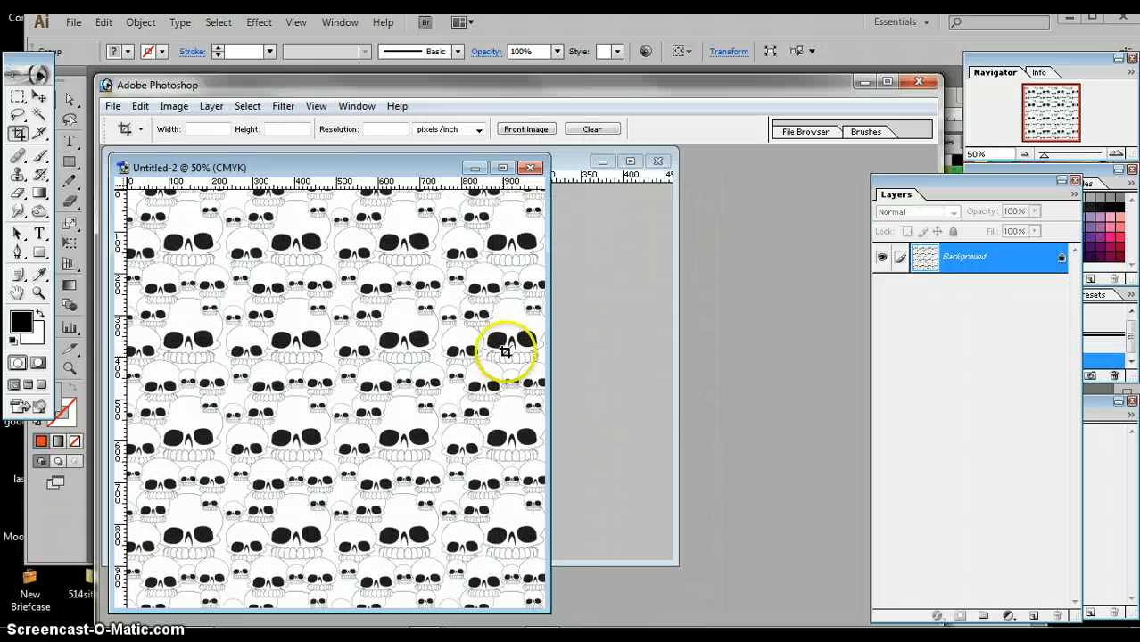
Reposition the pattern document's window and enlarge it so the whole canvas is visible with space around it
drag(381, 166, 510, 147)
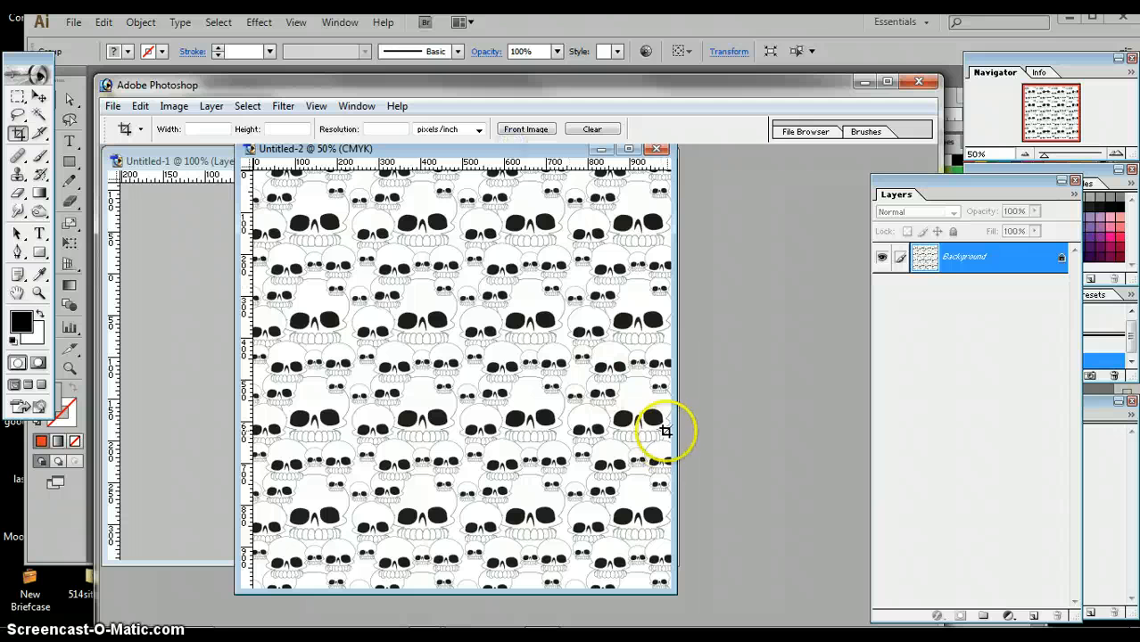
drag(675, 431, 827, 438)
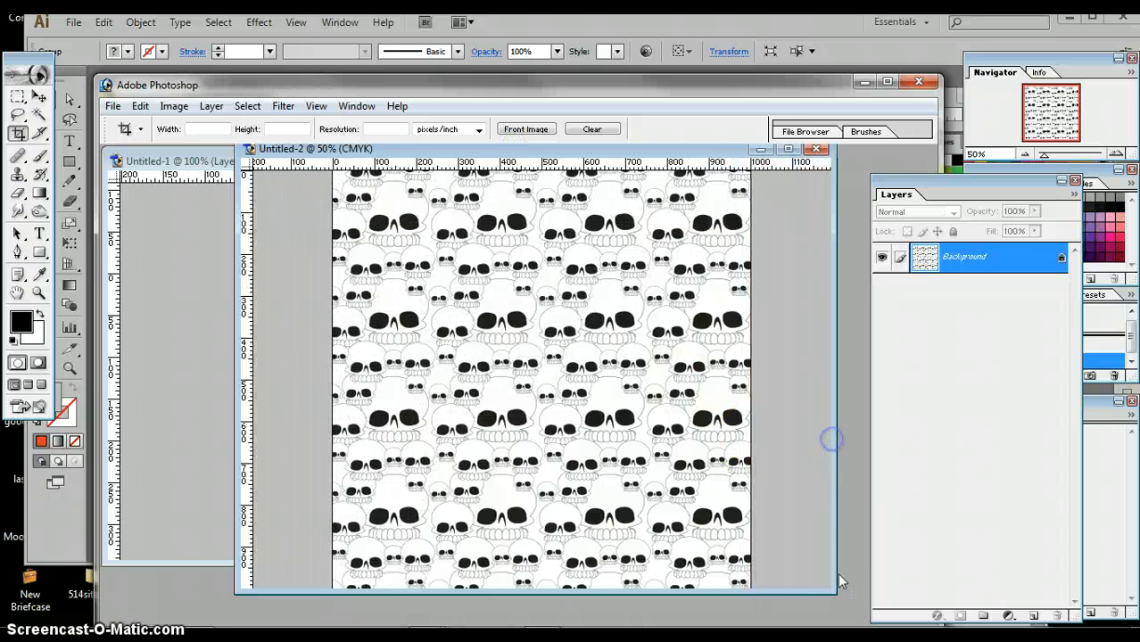
drag(819, 591, 829, 626)
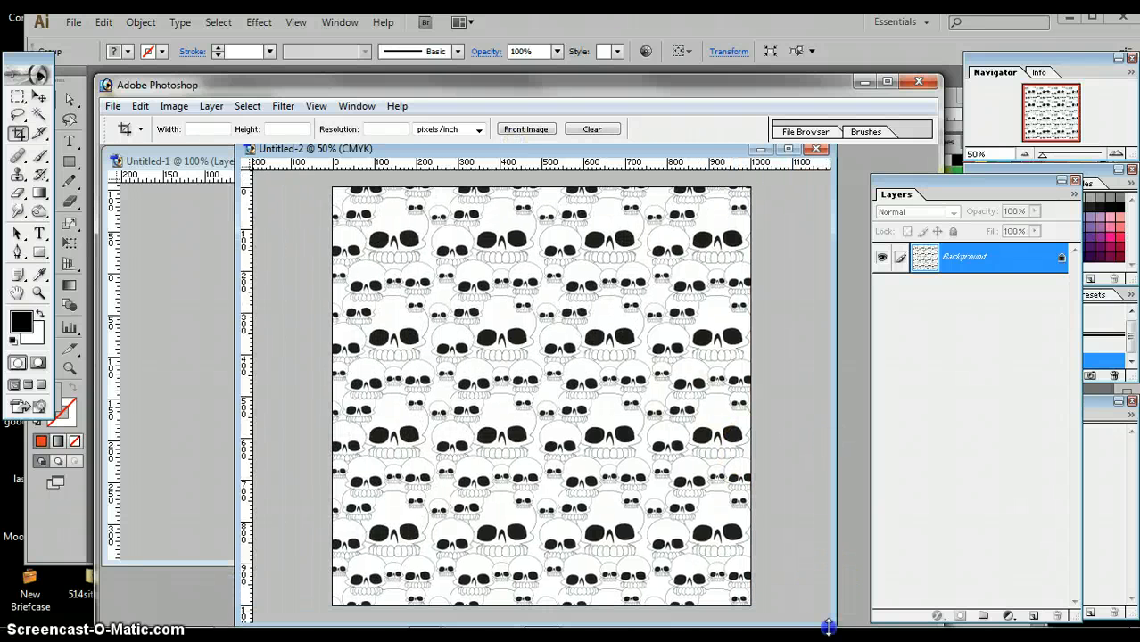
mouse_move(834, 633)
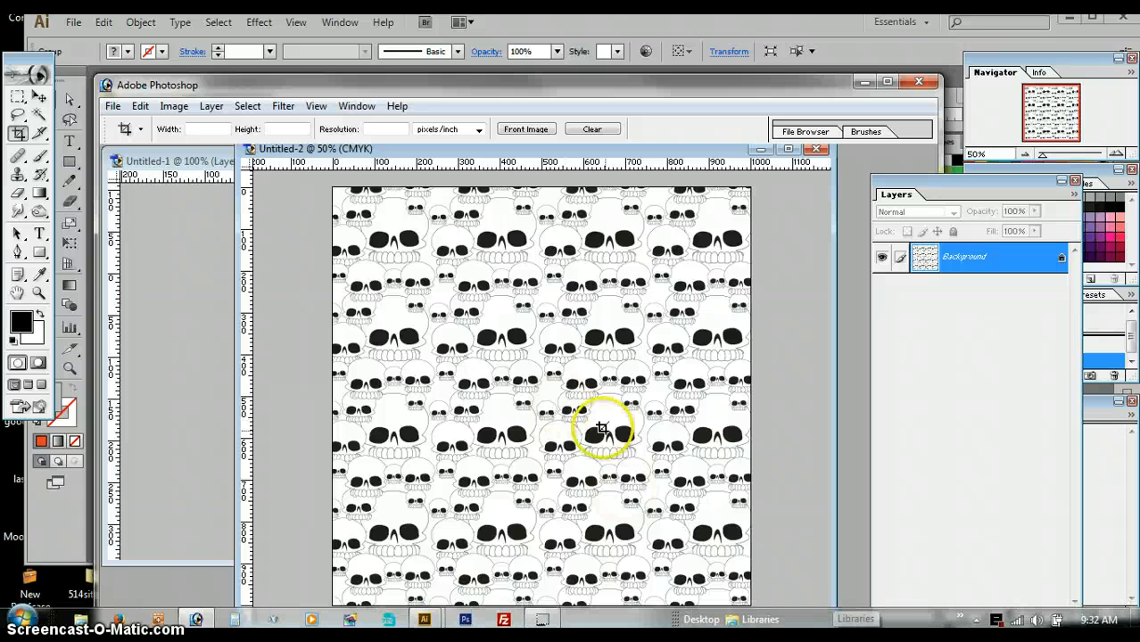
Duplicate the Background layer and fill the original Background with white
mouse_move(981, 259)
mouse_down()
mouse_move(995, 426)
mouse_move(1034, 613)
mouse_up()
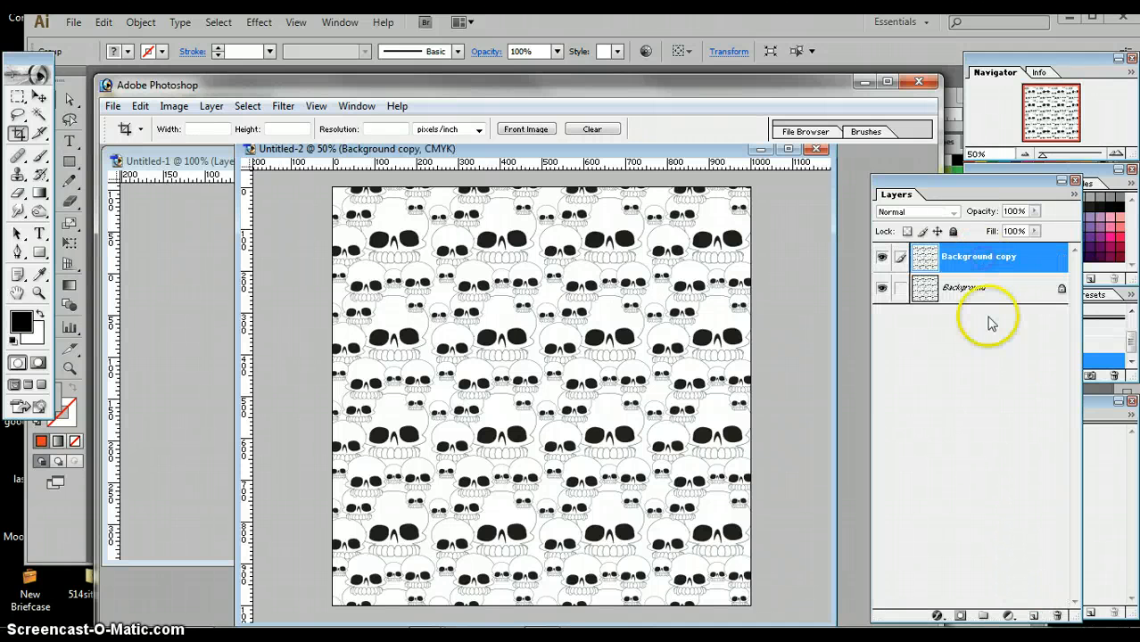
click(972, 293)
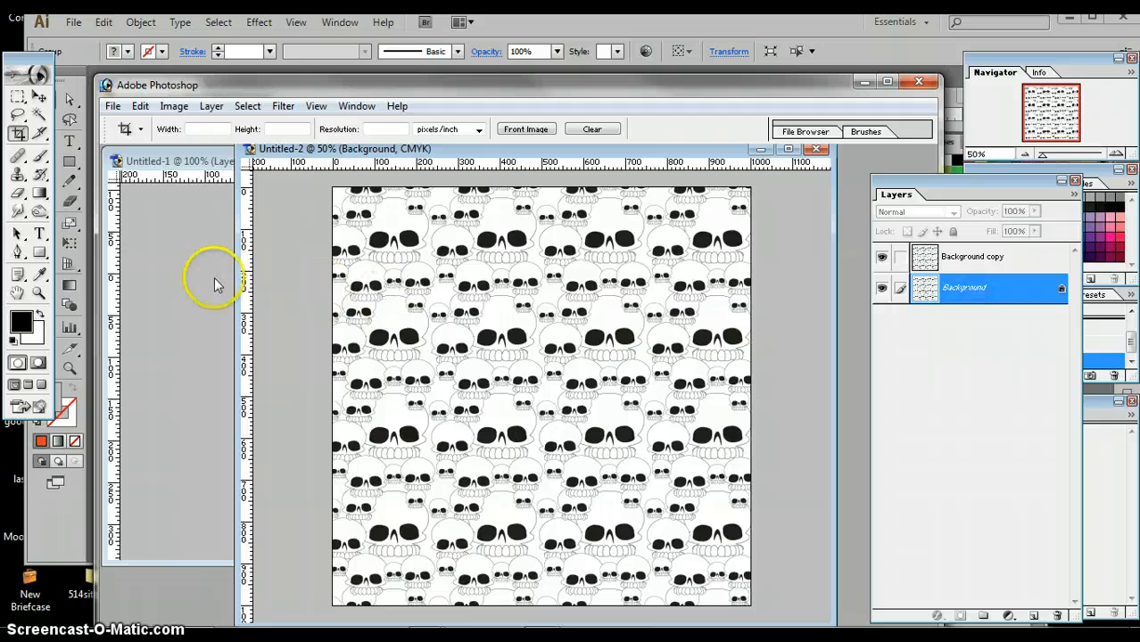
click(39, 314)
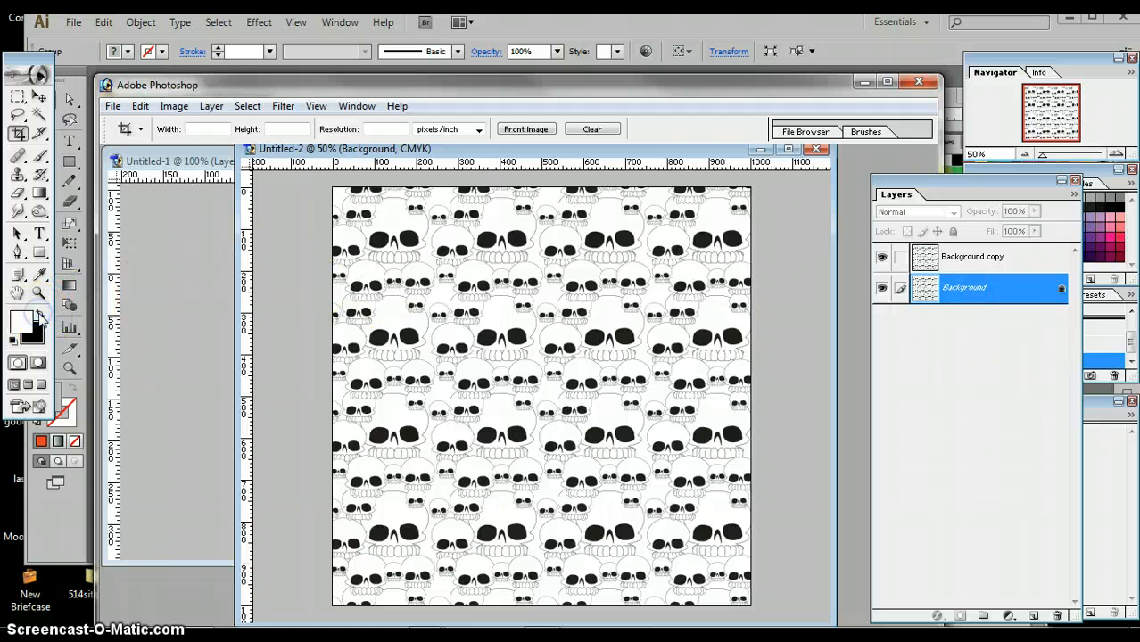
key(alt+BackSpace)
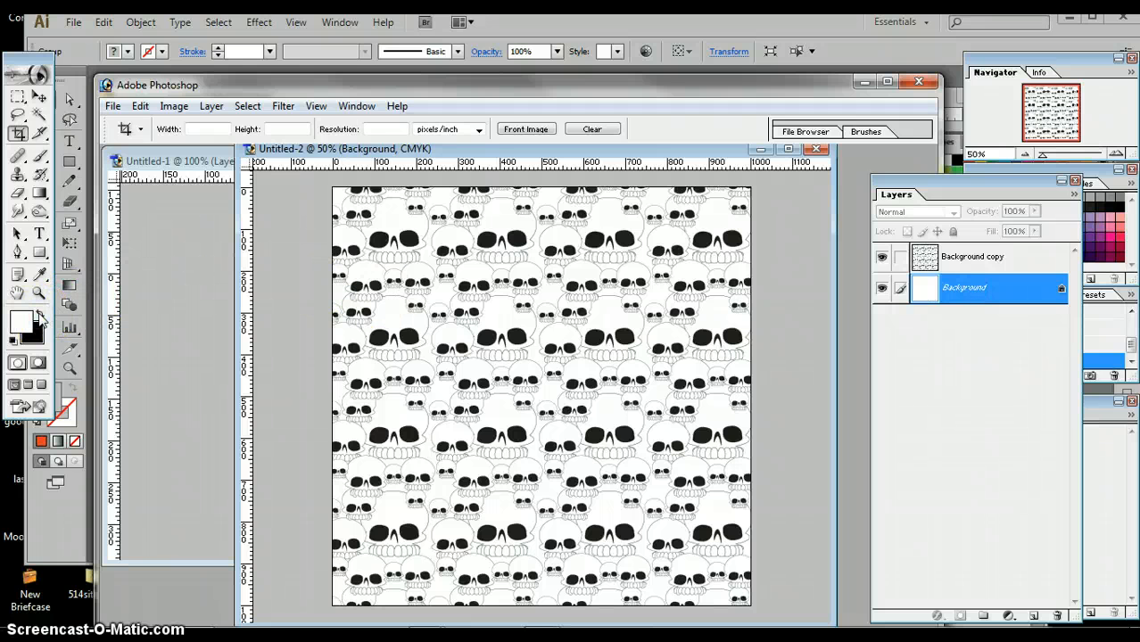
Try lower opacities such as 30% on the Background copy layer and restore it to 100%
click(961, 258)
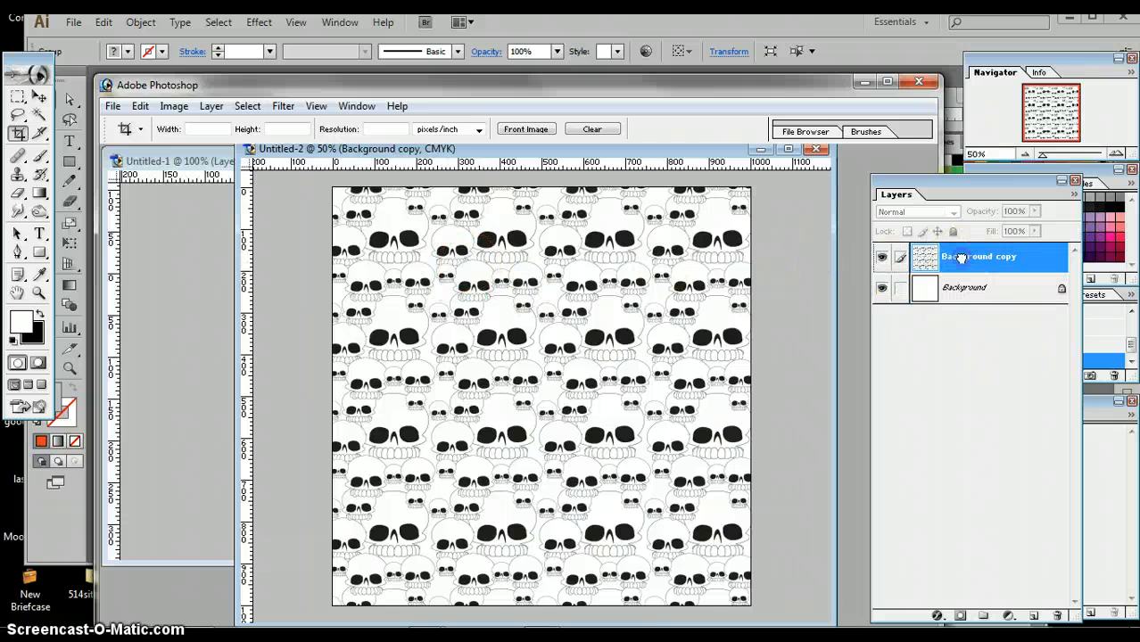
click(1035, 212)
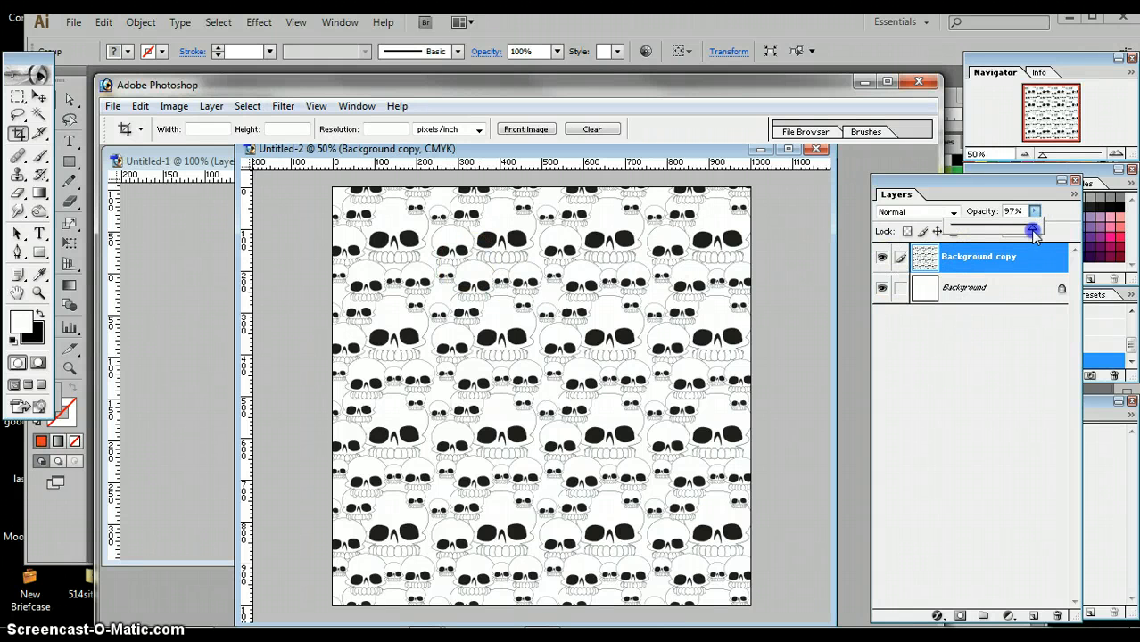
drag(1033, 232, 991, 231)
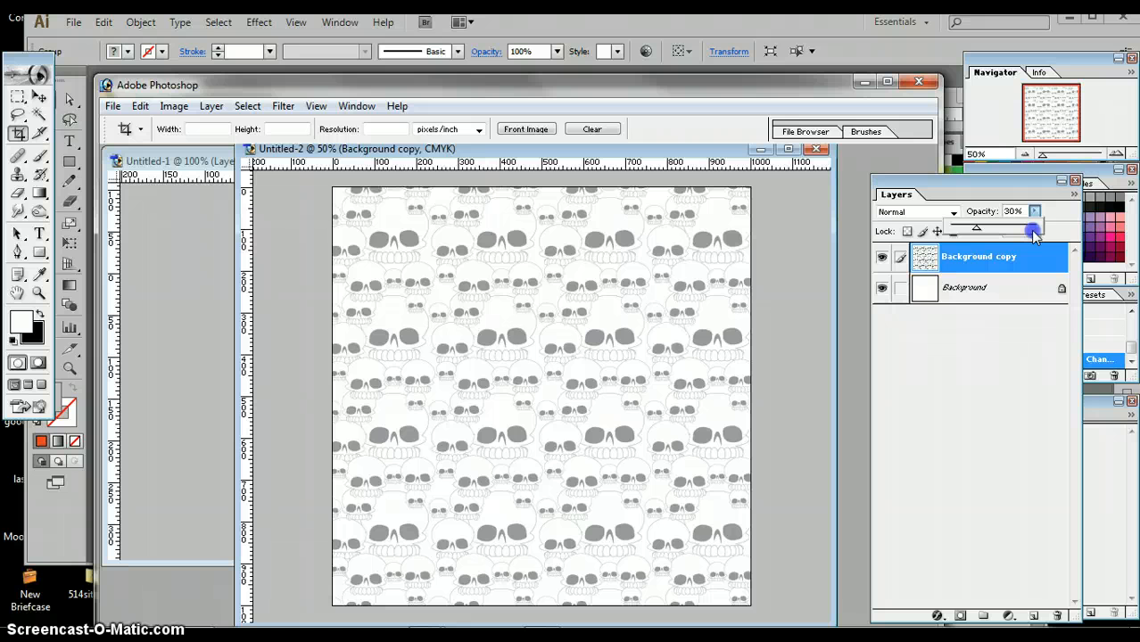
drag(972, 230, 966, 230)
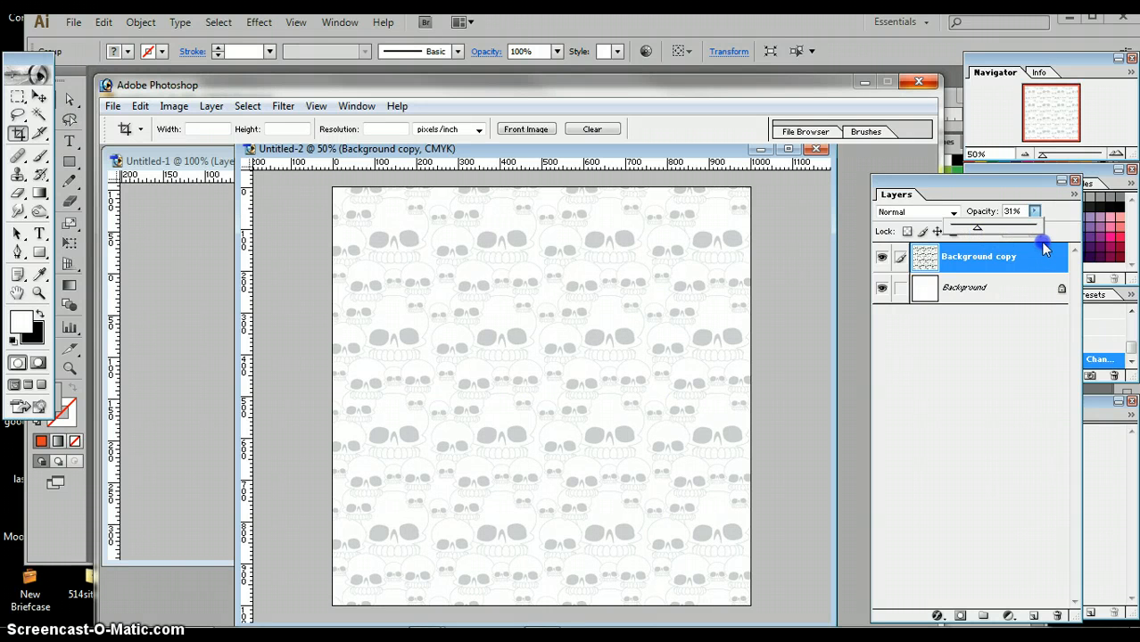
click(1037, 231)
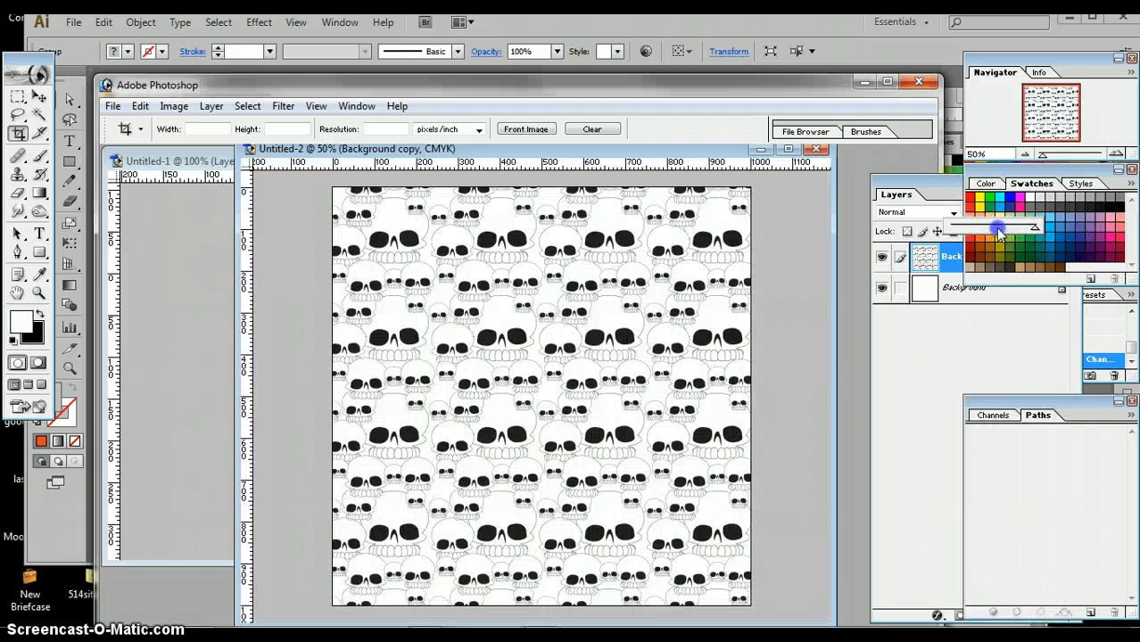
Add the text BONEHEAD across the upper middle of the skull pattern and color it red, FF0000
click(39, 233)
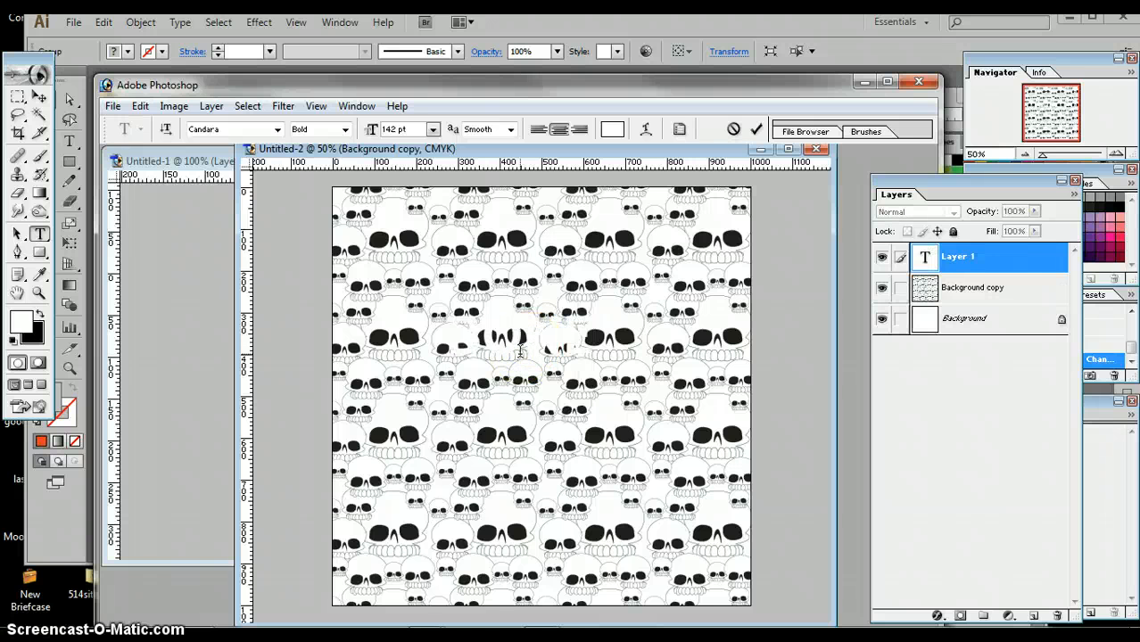
text(PAT)
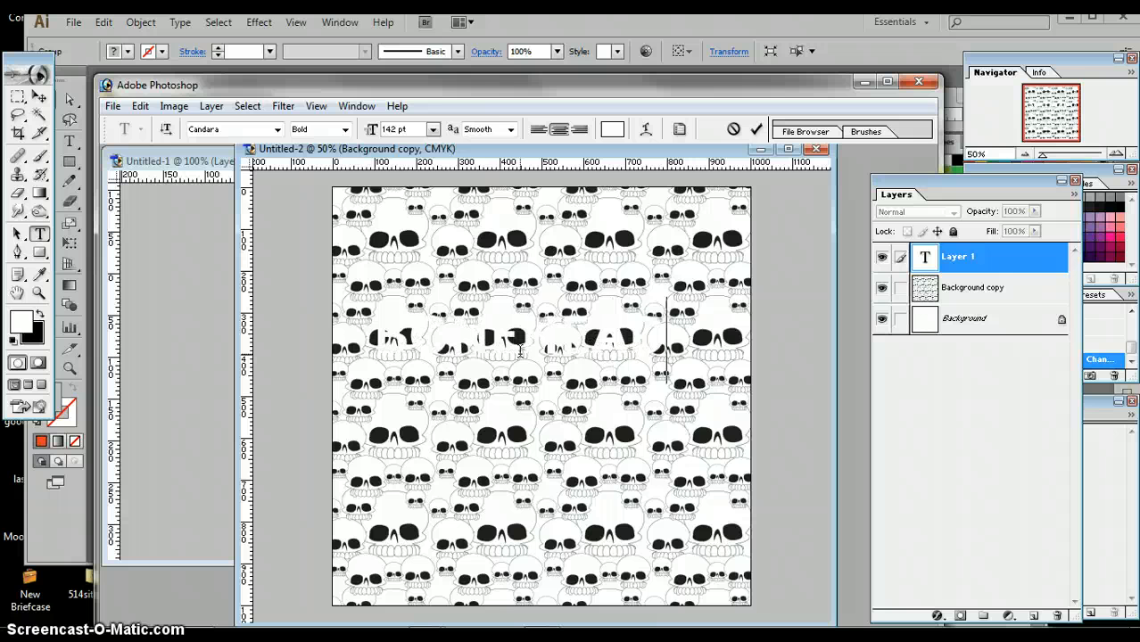
triple_click(565, 342)
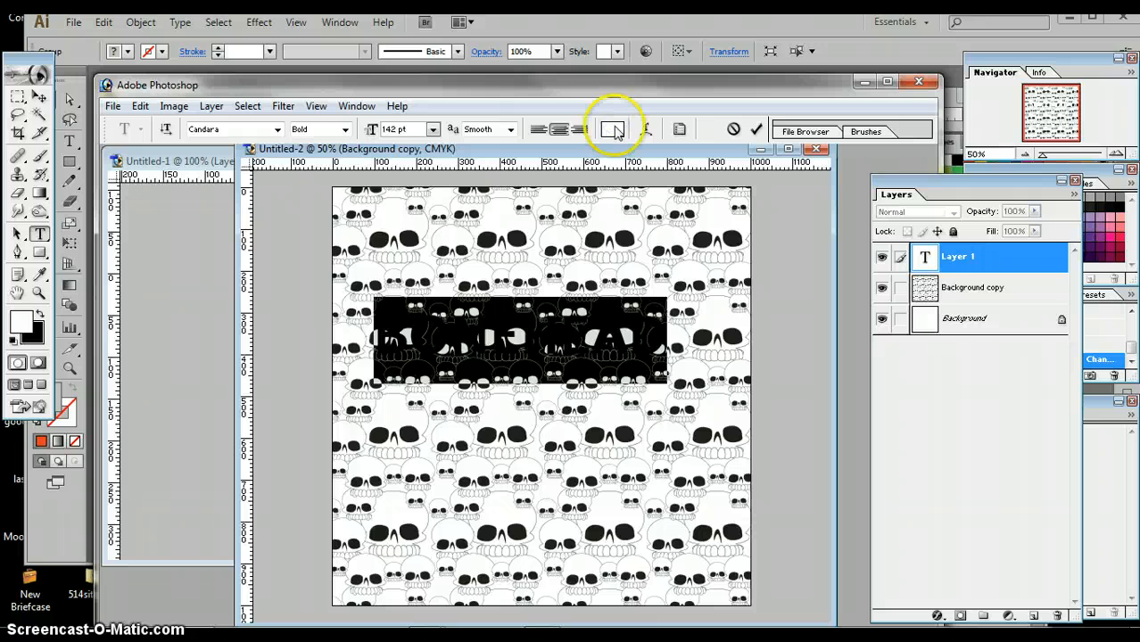
click(613, 130)
click(457, 255)
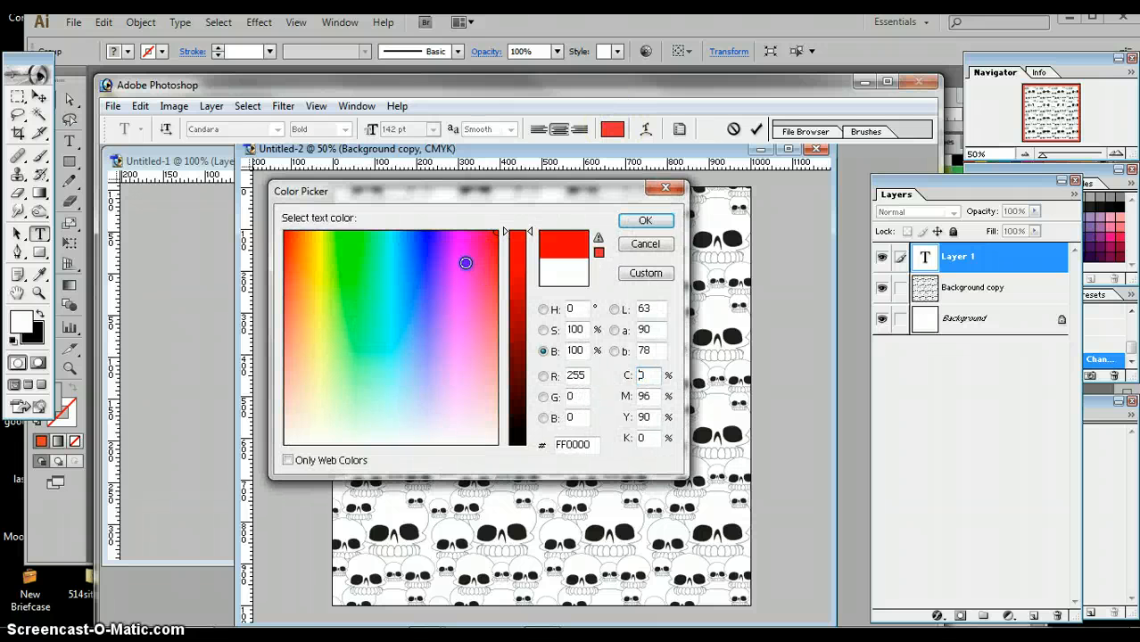
click(645, 220)
click(754, 131)
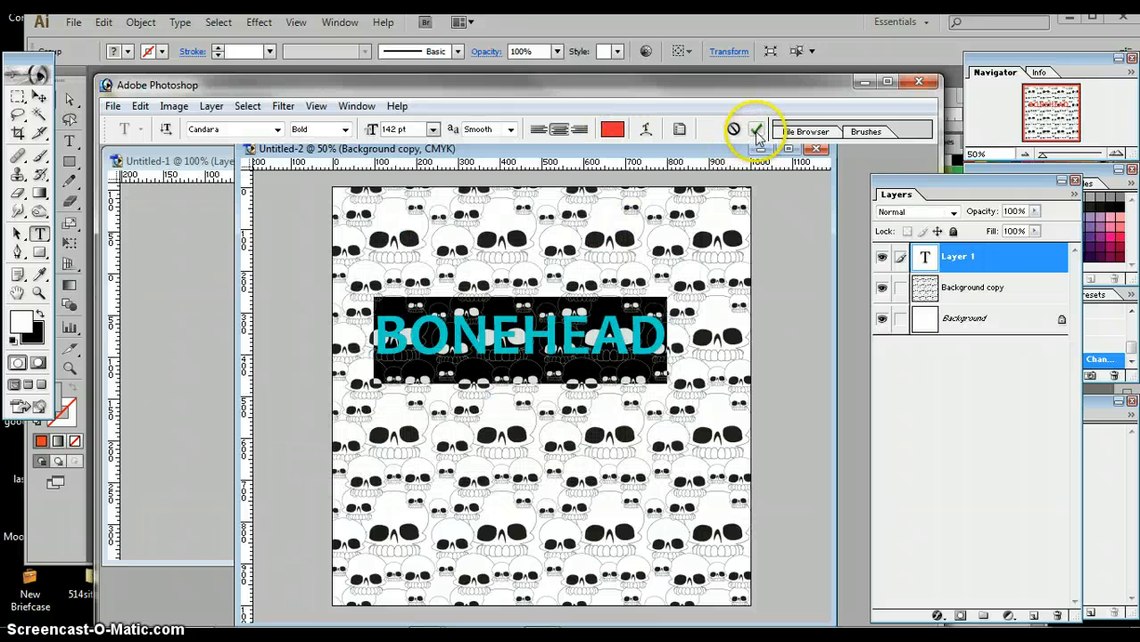
Enlarge the BONEHEAD text to 238 pt and commit the text edit
key(ctrl+shift+period)
key(ctrl+shift+period)
key(ctrl+shift+period)
key(ctrl+shift+period)
key(ctrl+shift+period)
key(ctrl+shift+period)
key(ctrl+shift+period)
key(ctrl+shift+period)
key(ctrl+shift+period)
key(ctrl+shift+period)
key(ctrl+shift+period)
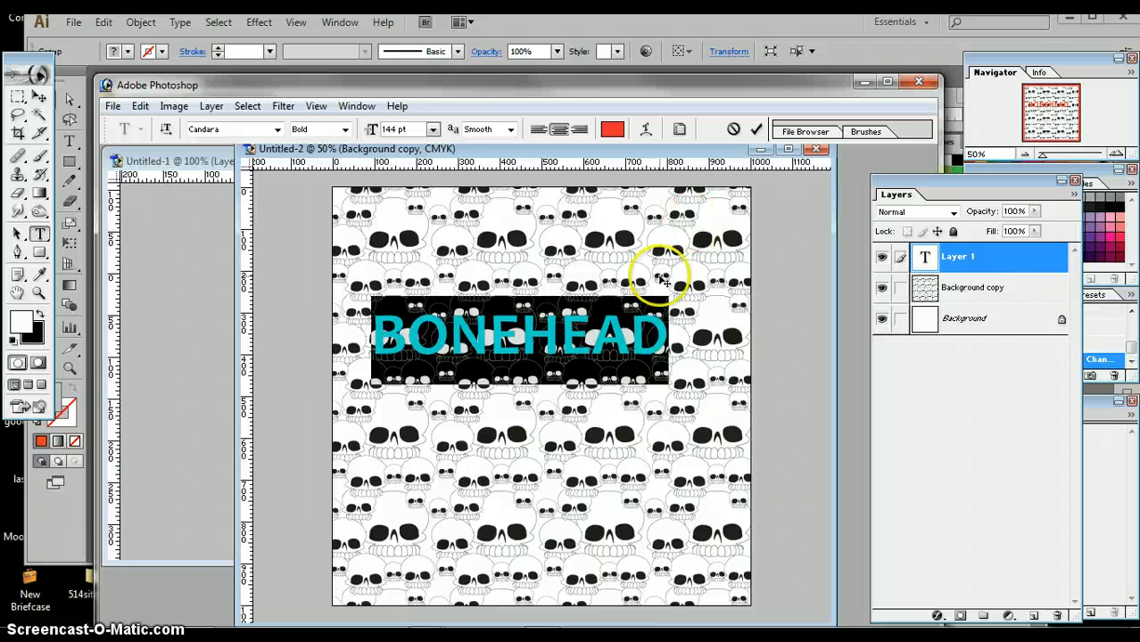
key(ctrl+shift+period)
key(ctrl+shift+period)
key(ctrl+shift+period)
key(ctrl+shift+period)
key(ctrl+shift+period)
key(ctrl+shift+period)
key(ctrl+shift+period)
key(ctrl+shift+period)
key(ctrl+shift+period)
key(ctrl+shift+period)
key(ctrl+shift+period)
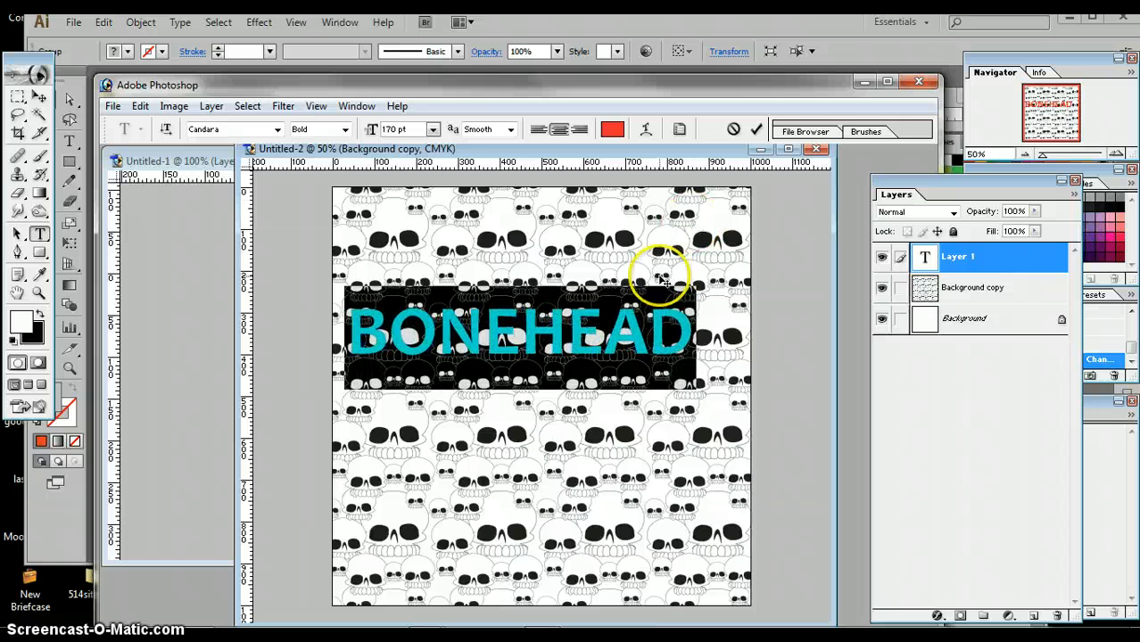
key(ctrl+shift+period)
key(ctrl+shift+period)
key(ctrl+shift+period)
key(ctrl+shift+period)
key(ctrl+shift+period)
key(ctrl+shift+period)
key(ctrl+shift+period)
key(ctrl+shift+period)
key(ctrl+shift+period)
key(ctrl+shift+period)
key(ctrl+shift+period)
key(ctrl+shift+period)
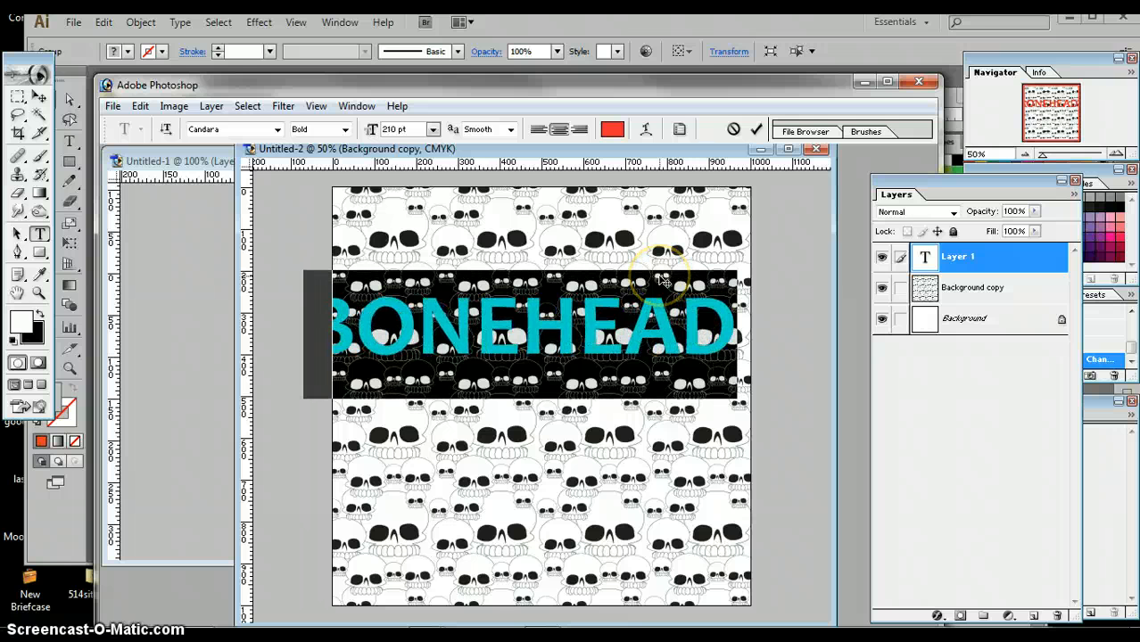
key(ctrl+shift+period)
key(ctrl+shift+period)
key(ctrl+shift+period)
key(ctrl+shift+period)
key(ctrl+shift+period)
key(ctrl+shift+period)
key(ctrl+shift+period)
key(ctrl+shift+period)
key(ctrl+shift+period)
key(ctrl+shift+period)
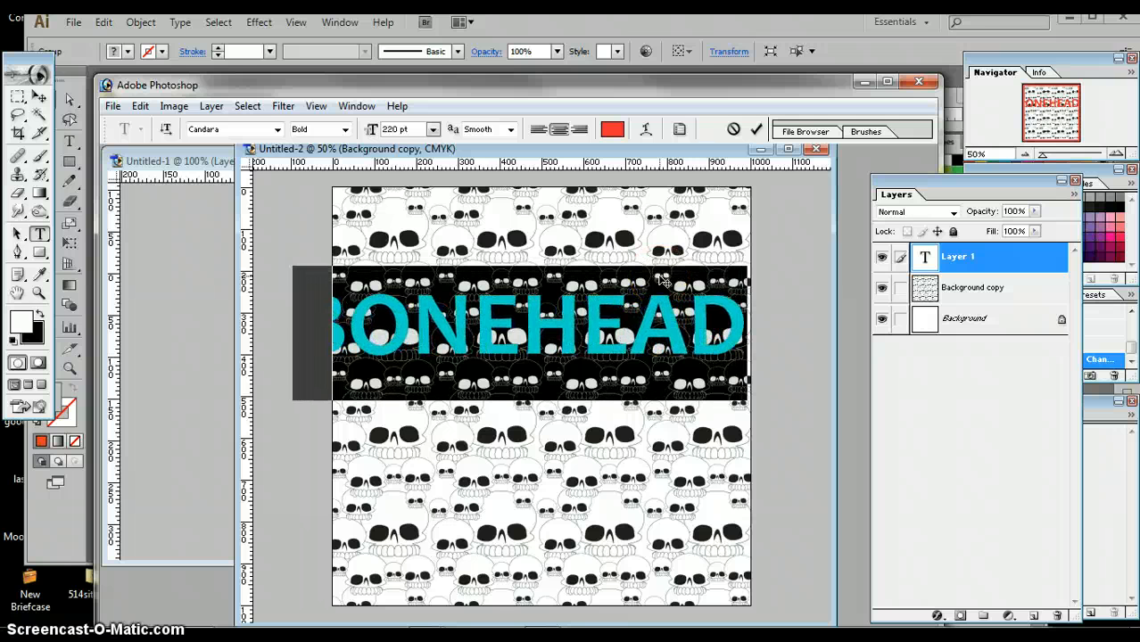
key(ctrl+shift+period)
key(ctrl+shift+period)
key(ctrl+shift+period)
key(ctrl+shift+period)
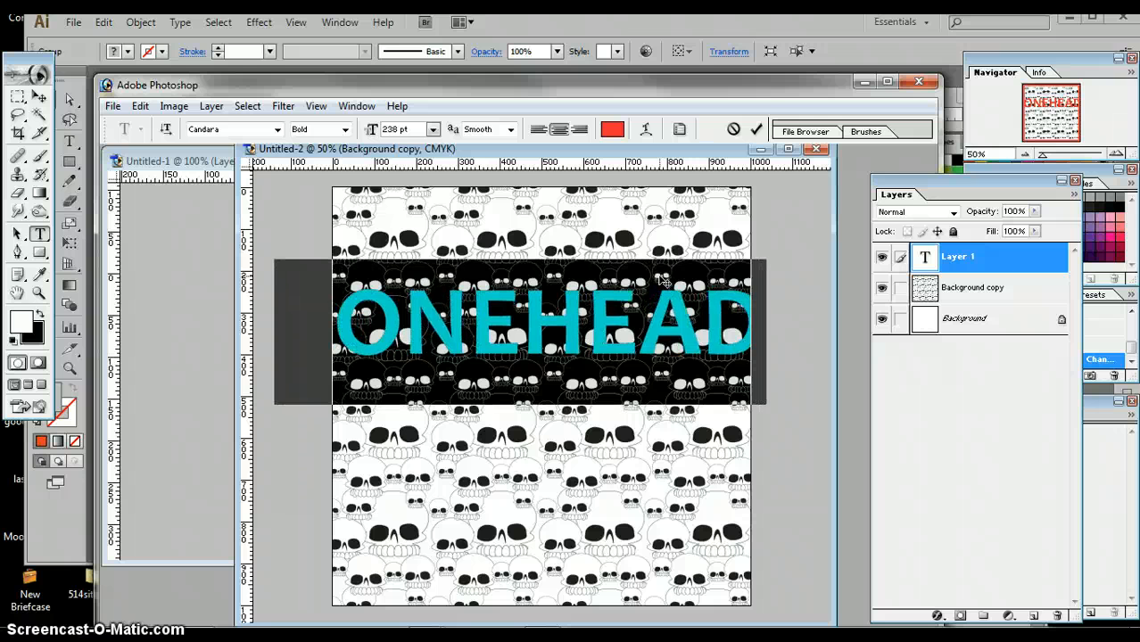
click(756, 129)
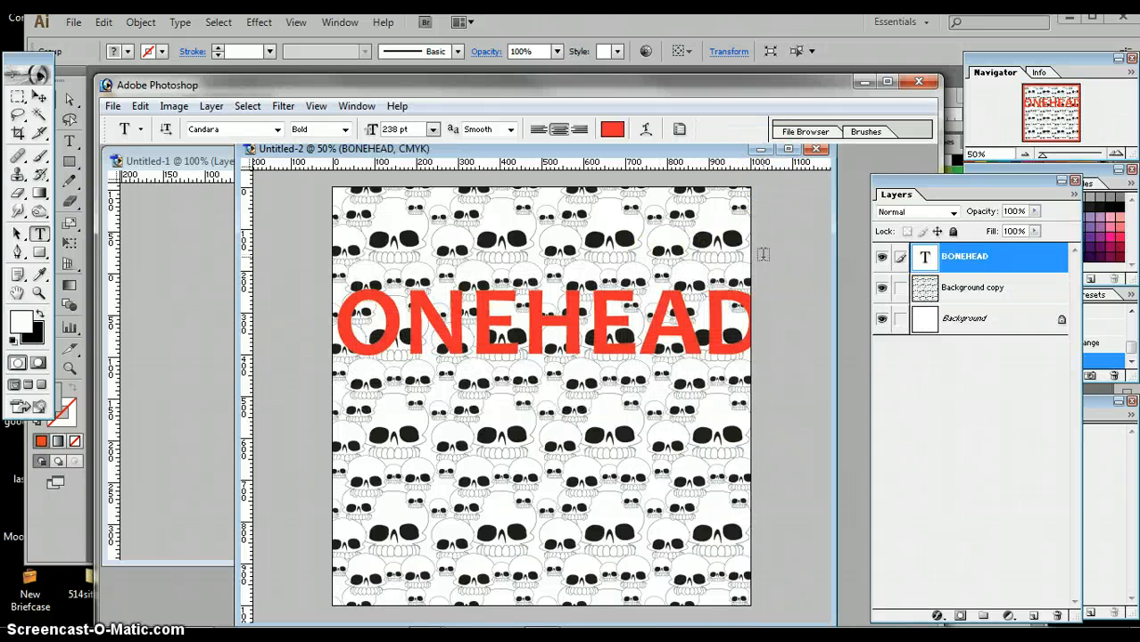
Rotate the BONEHEAD text to run diagonally upward to the right and move it down to the middle of the canvas
key(ctrl+t)
drag(774, 265, 718, 145)
click(754, 130)
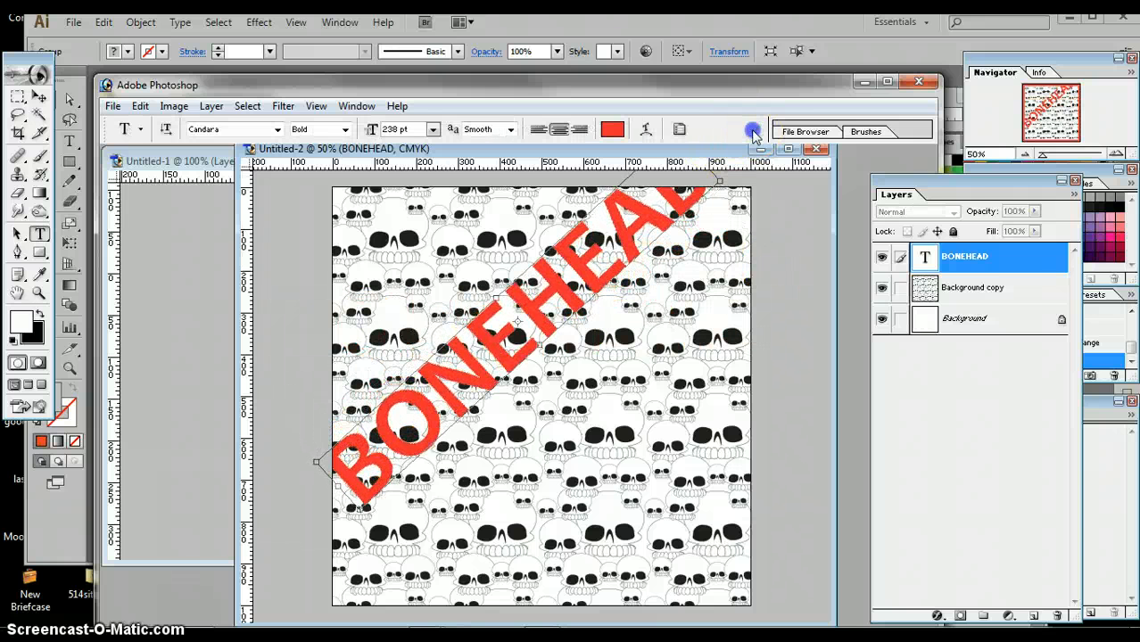
drag(539, 312, 554, 382)
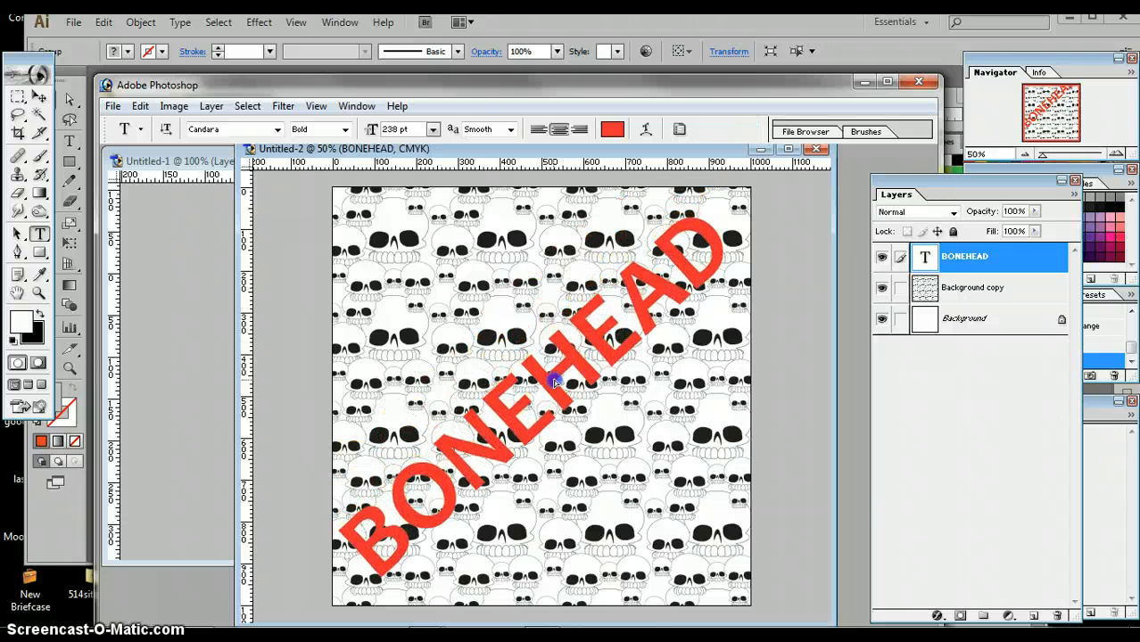
Change the font of the BONEHEAD text to Impact
double_click(552, 376)
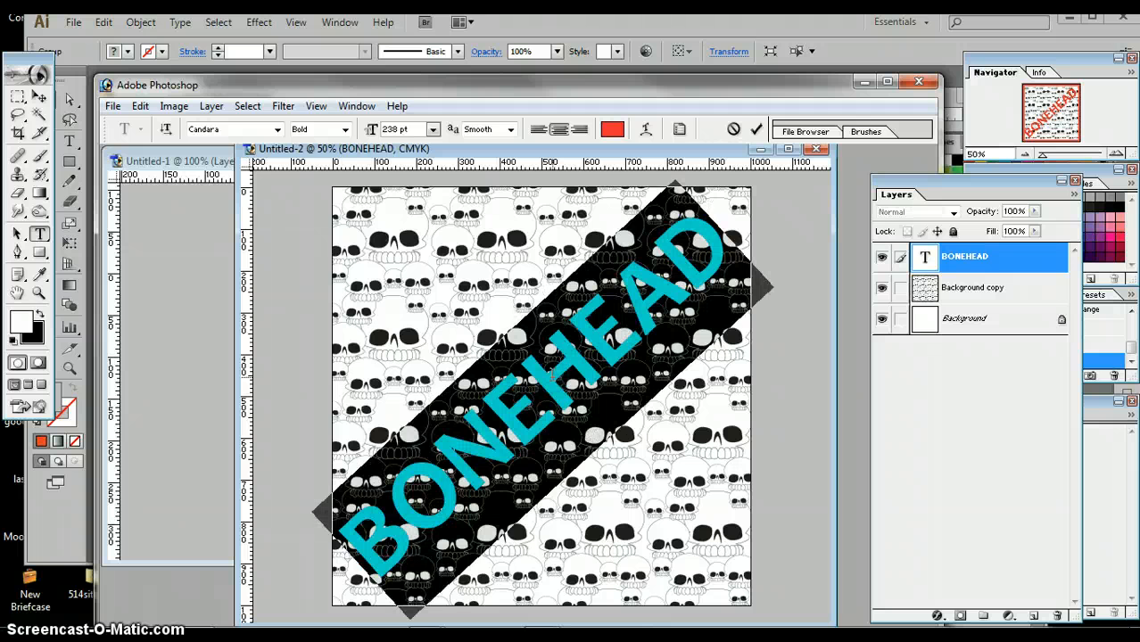
click(280, 129)
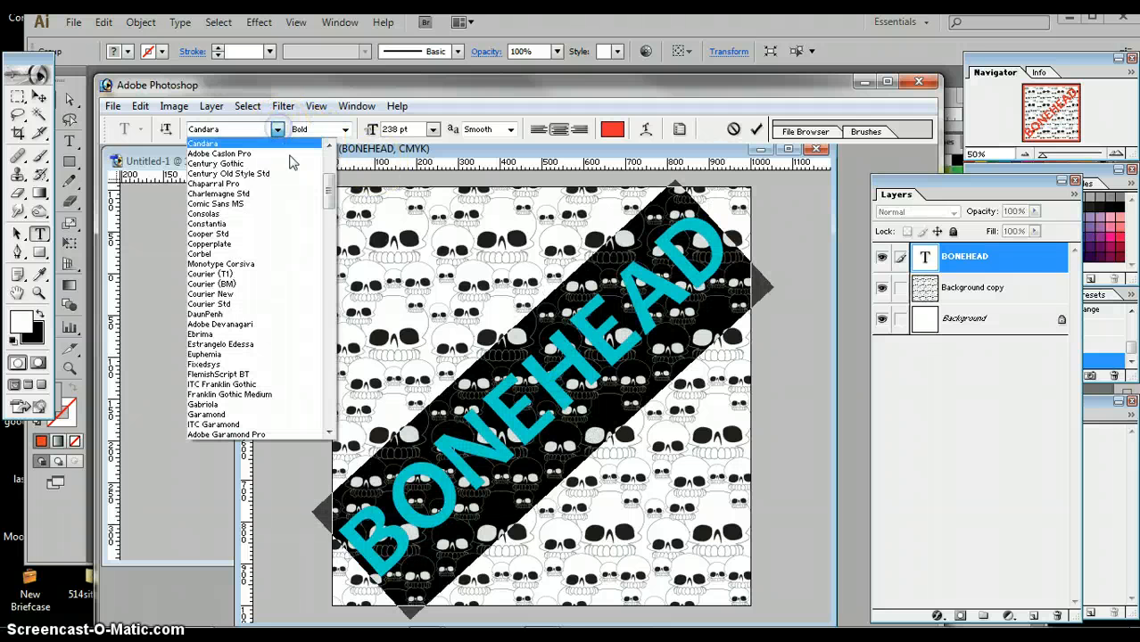
mouse_move(327, 198)
mouse_down()
mouse_move(328, 182)
mouse_move(329, 218)
mouse_up()
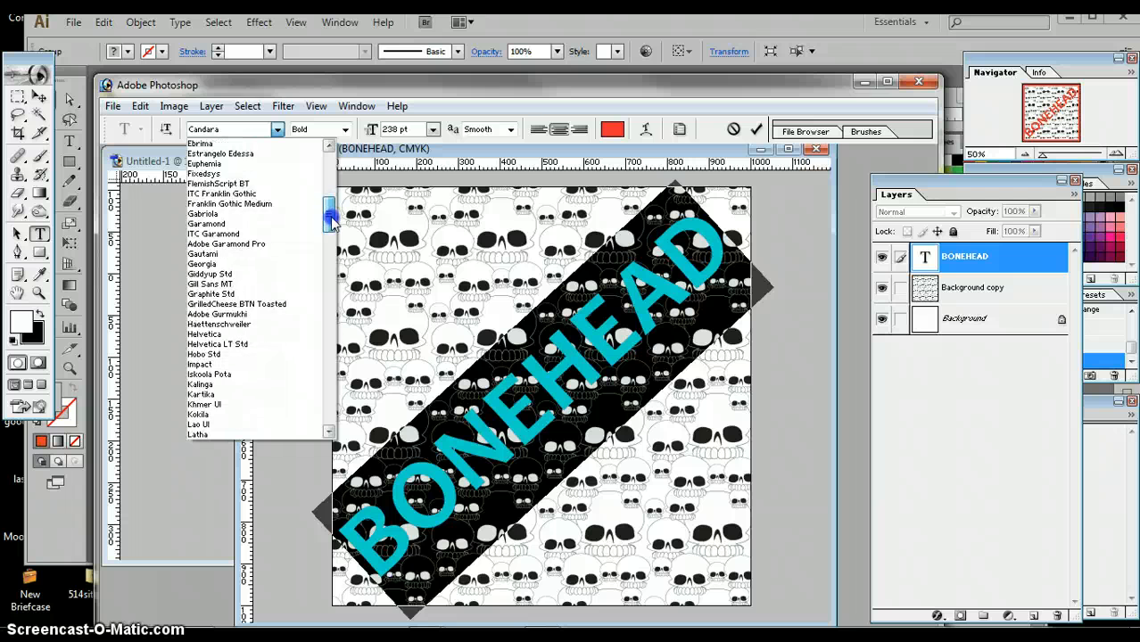
click(251, 370)
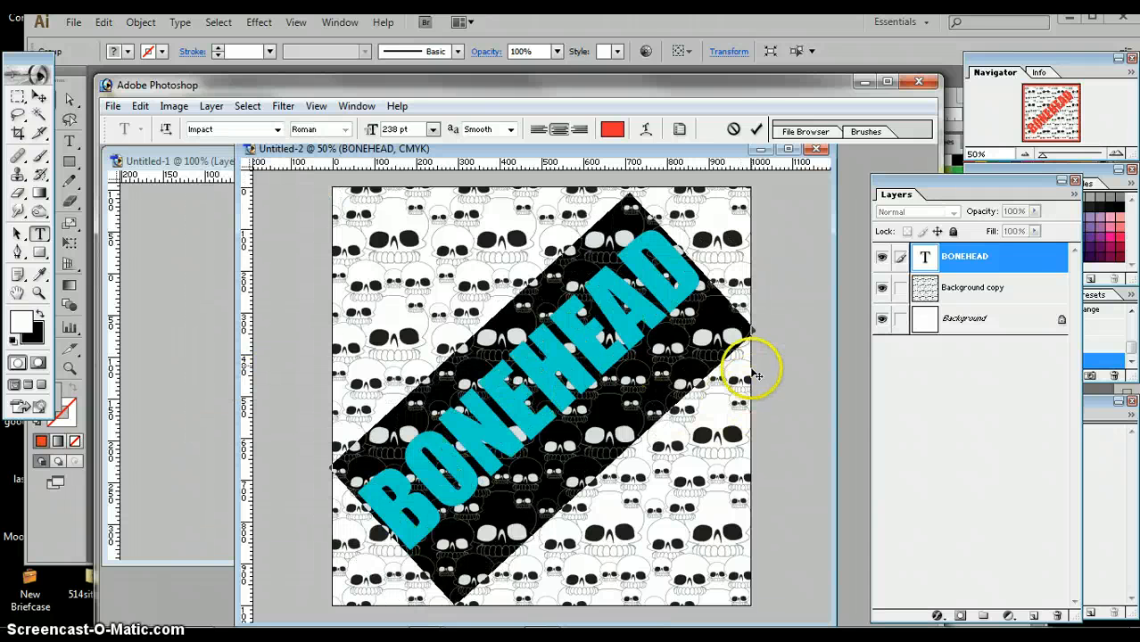
Enlarge the diagonal BONEHEAD text to 264 pt and commit the text edit
key(ctrl+shift+period)
key(ctrl+shift+period)
key(ctrl+shift+period)
key(ctrl+shift+period)
key(ctrl+shift+period)
key(ctrl+shift+period)
key(ctrl+shift+period)
key(ctrl+shift+period)
key(ctrl+shift+period)
key(ctrl+shift+period)
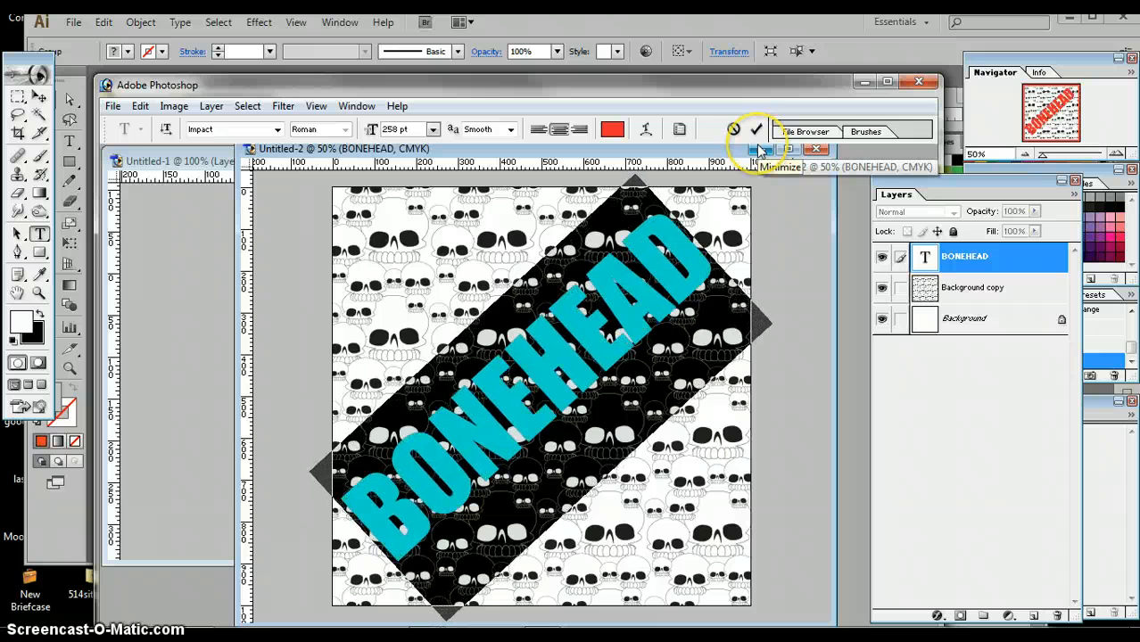
key(ctrl+shift+period)
key(ctrl+shift+period)
key(ctrl+shift+period)
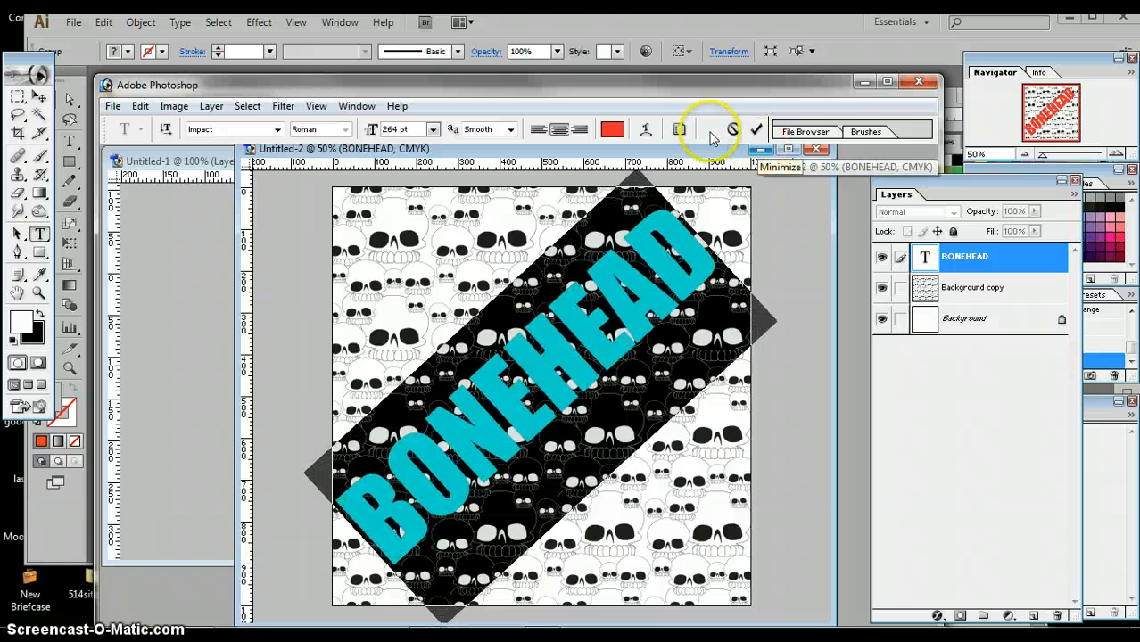
click(755, 129)
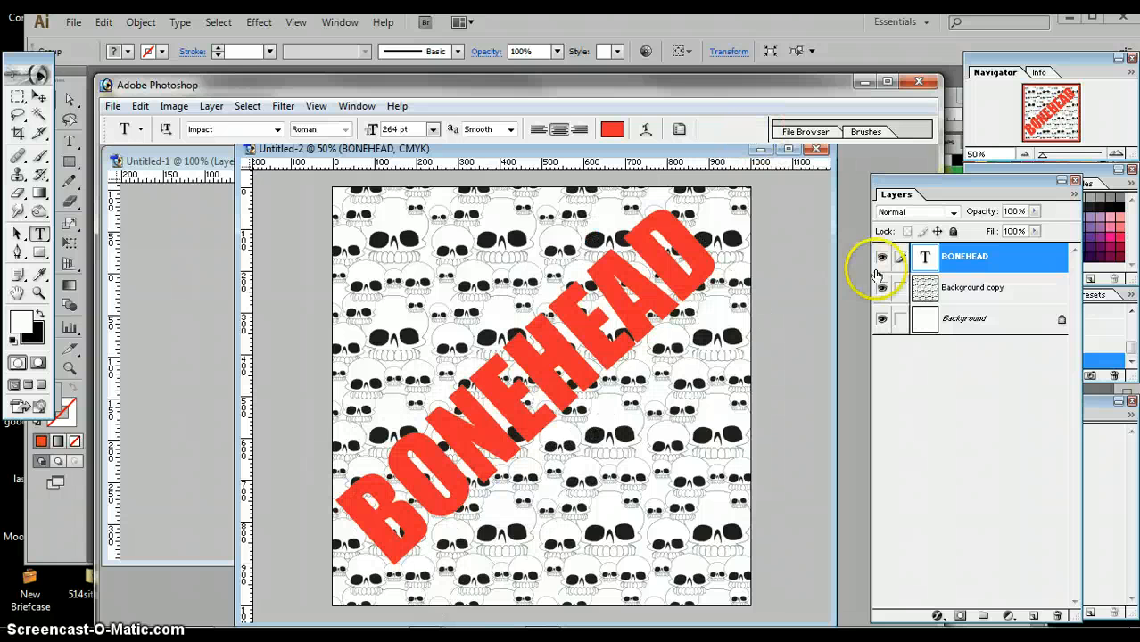
Copy the skull pattern inside the BONEHEAD letter outlines to a new layer, hiding the text layer and the Background copy layer
ctrl+click(927, 259)
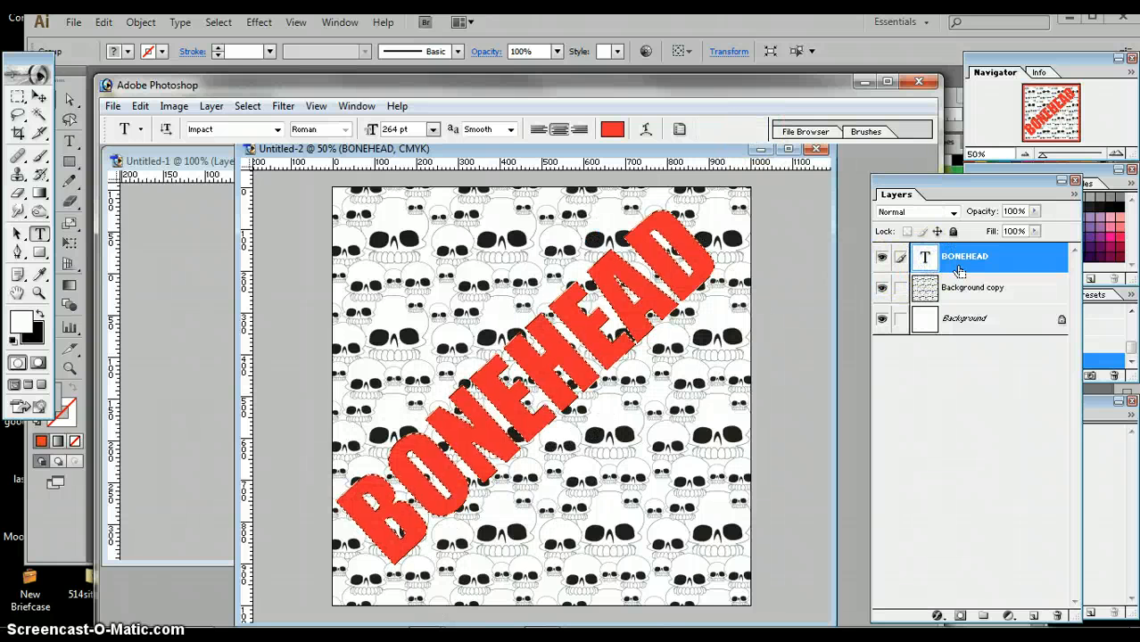
click(880, 259)
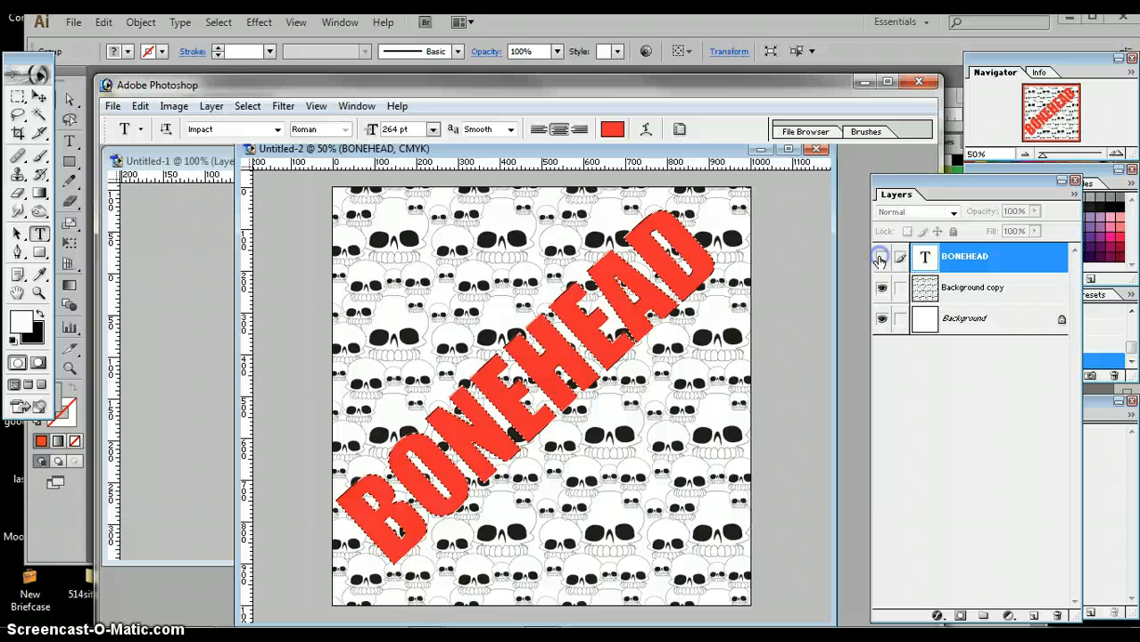
click(952, 292)
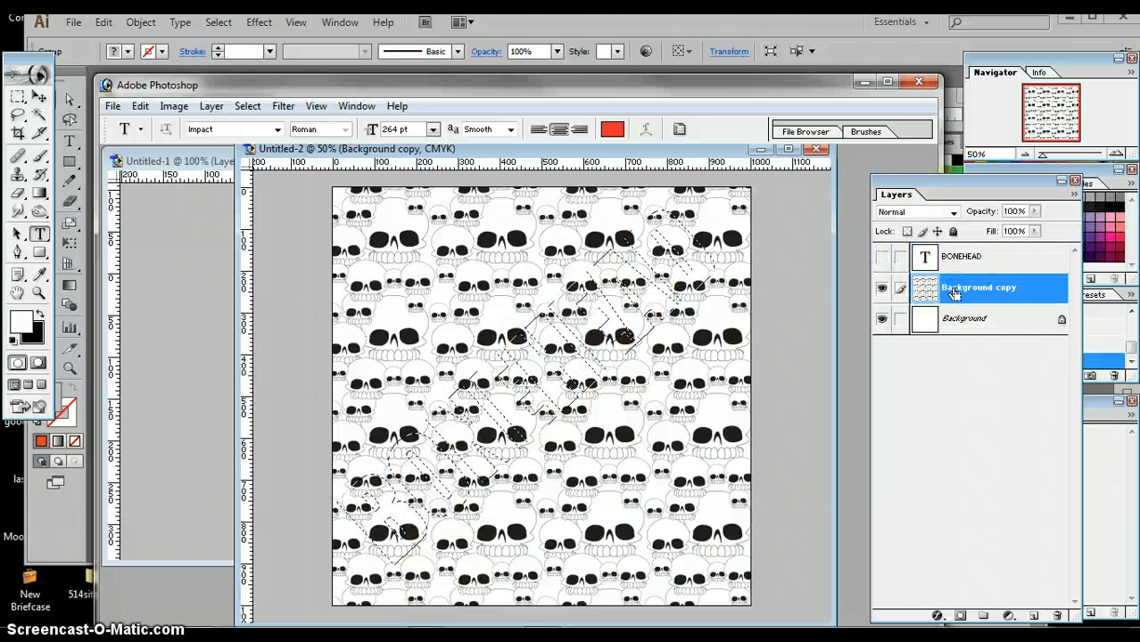
key(ctrl+j)
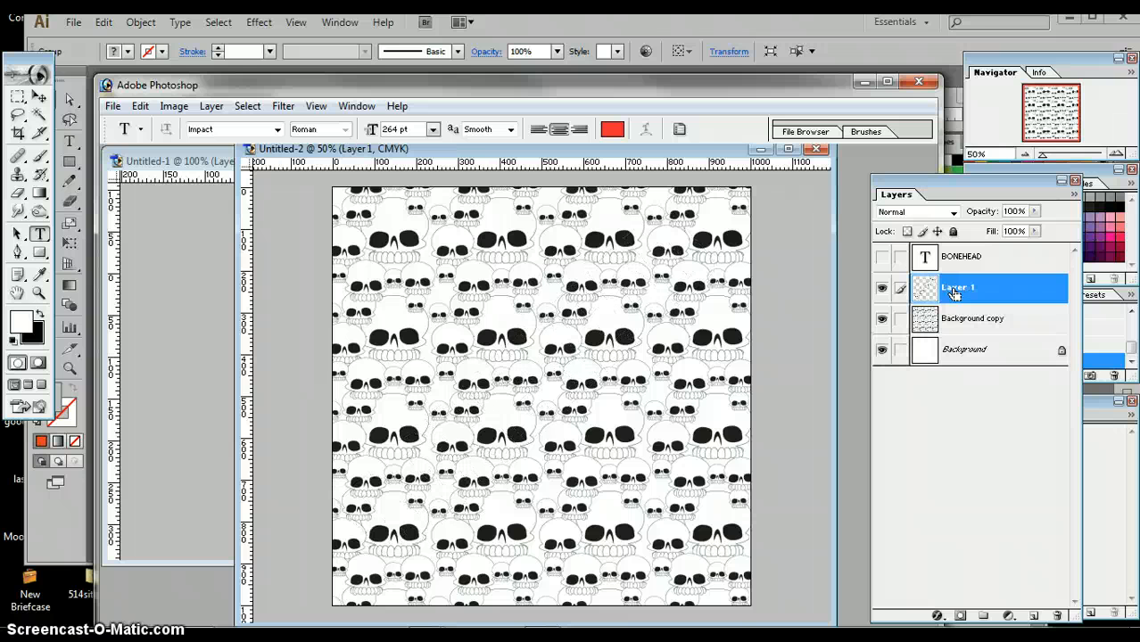
click(883, 318)
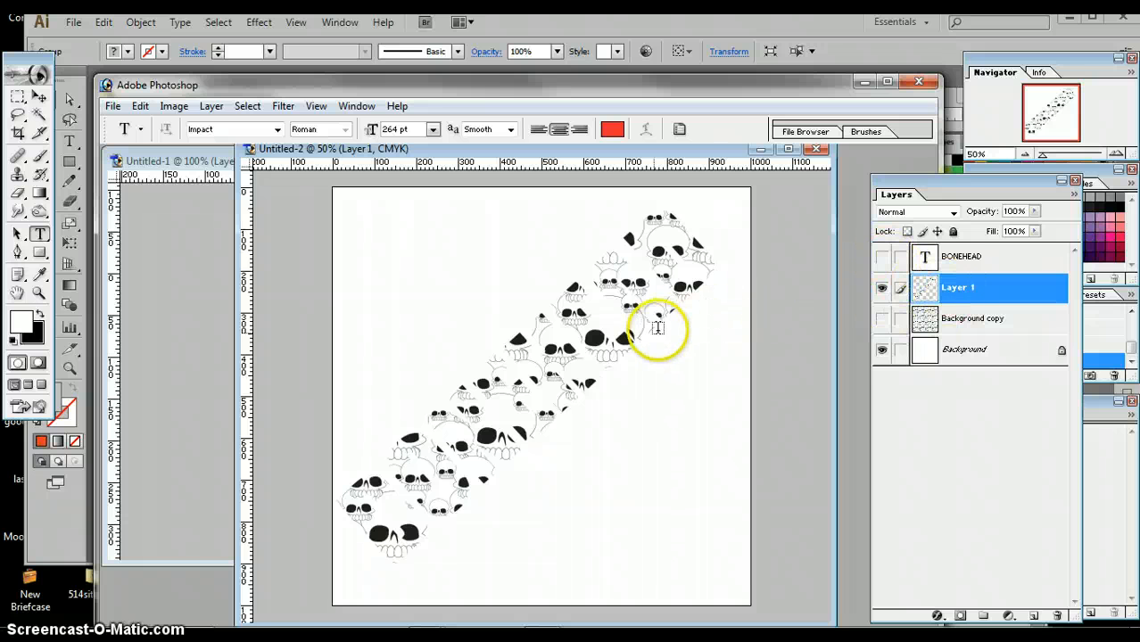
Add a 3 px outside Stroke effect to the skull-filled lettering on Layer 1 and open its stroke color for editing
click(936, 617)
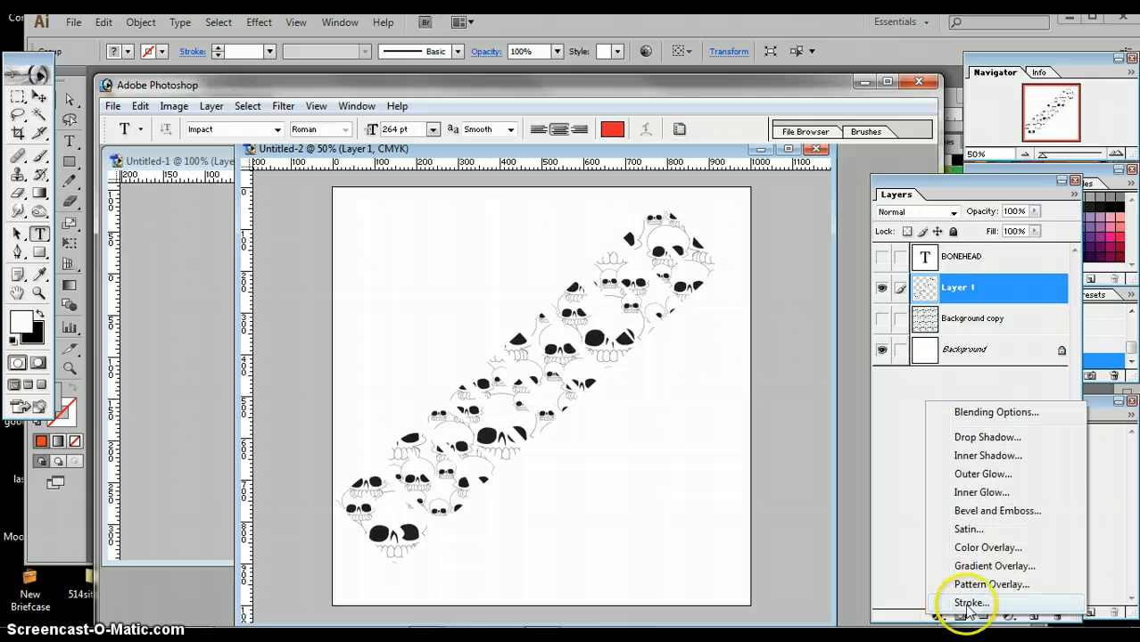
click(969, 603)
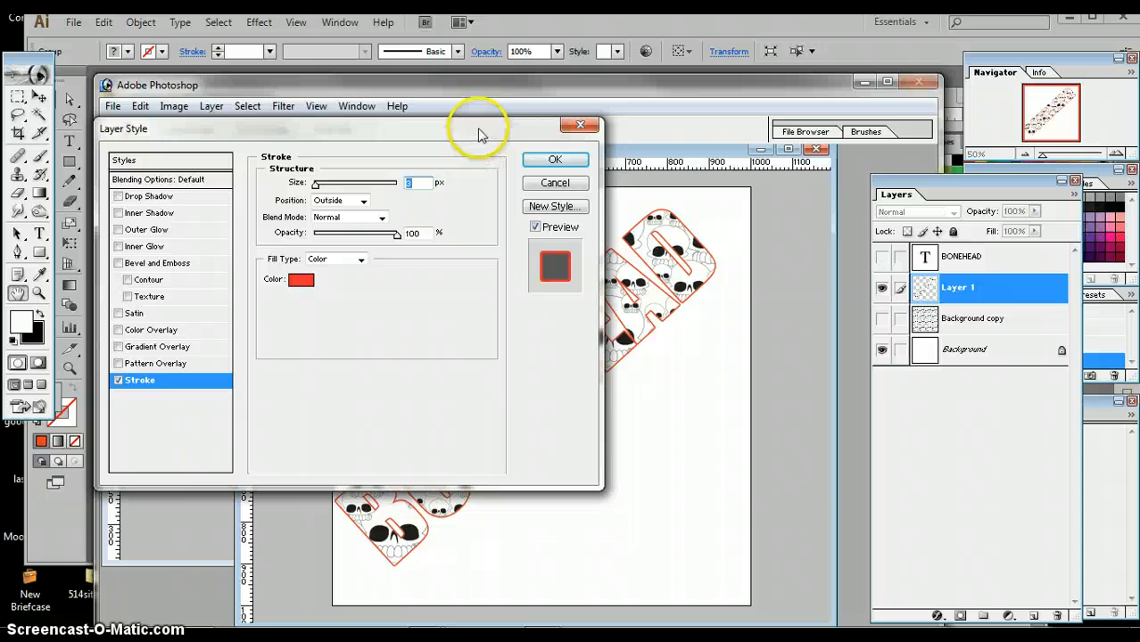
drag(478, 134, 968, 214)
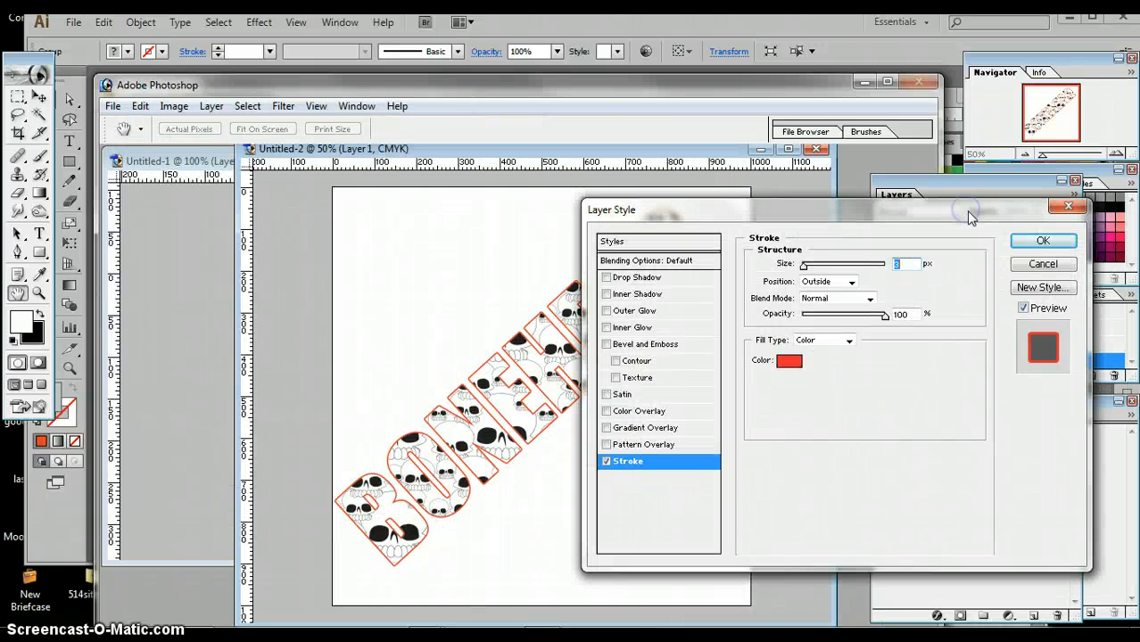
click(789, 361)
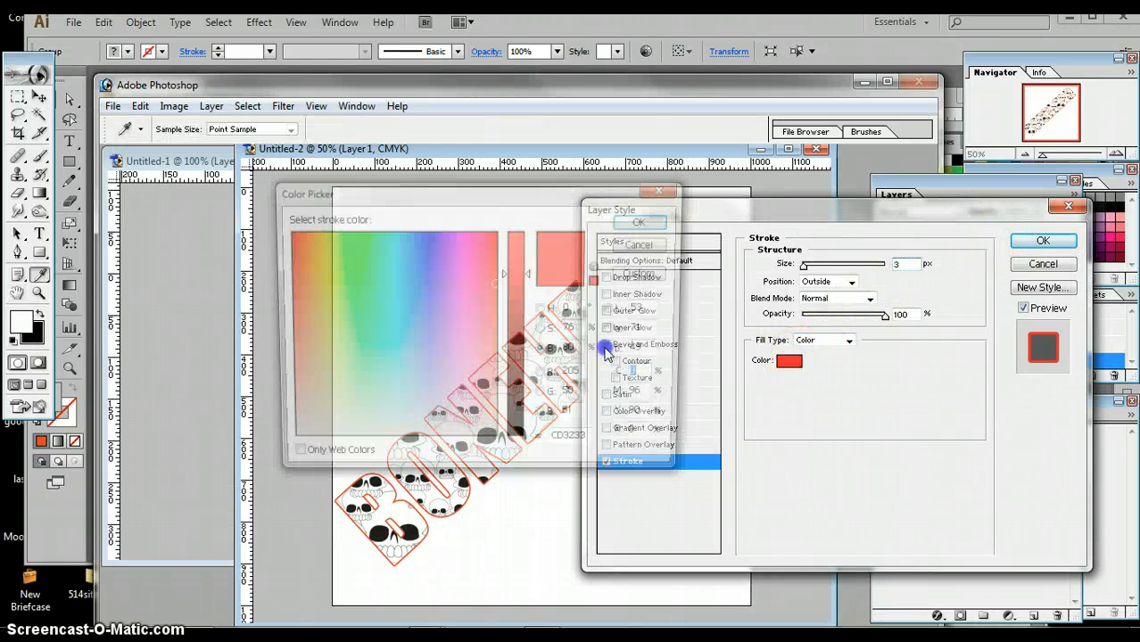